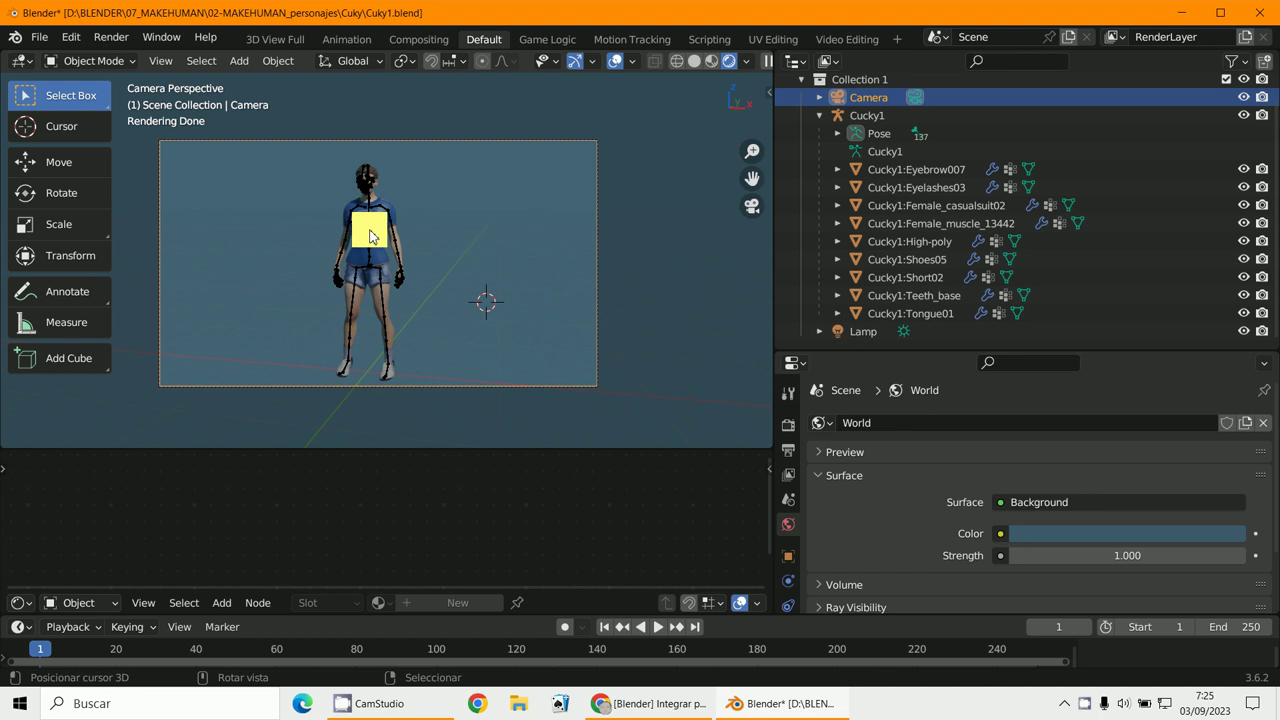
Render the current frame of the character from the camera view and close the render result
{"action": "scroll", "coordinate": [372, 215], "scroll_direction": "up", "scroll_amount": 2}
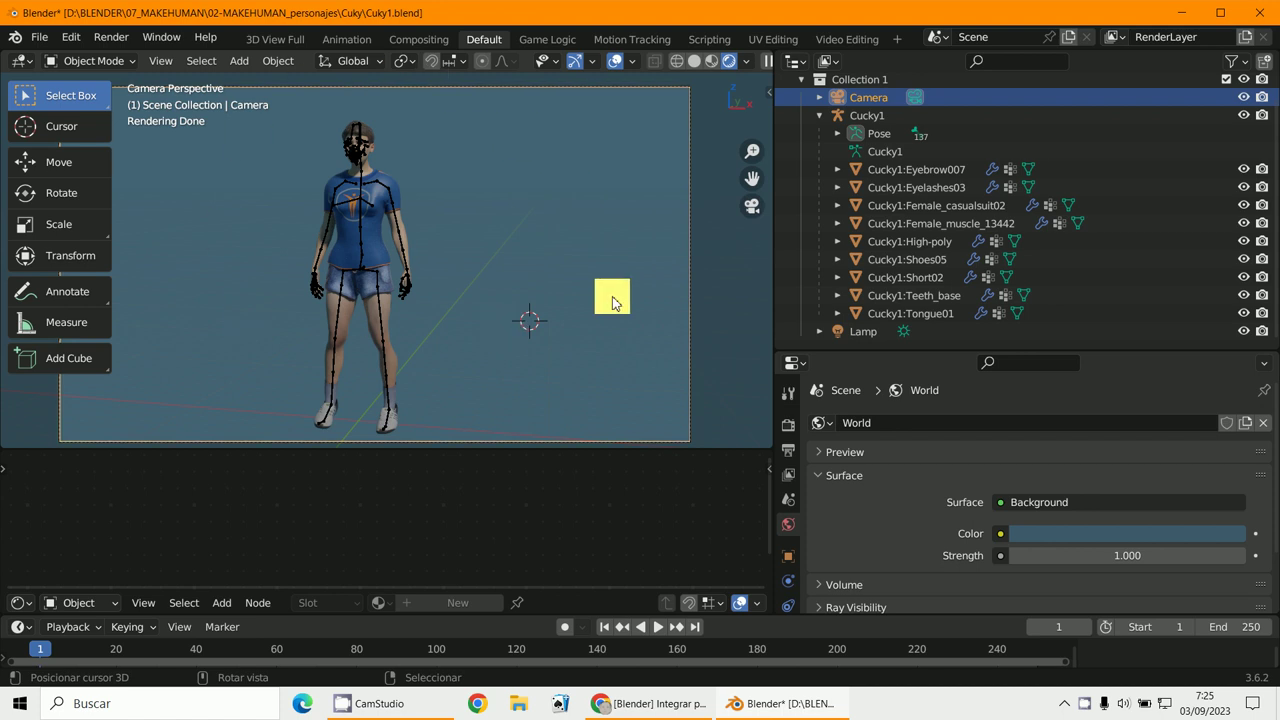
{"action": "key", "text": "F12"}
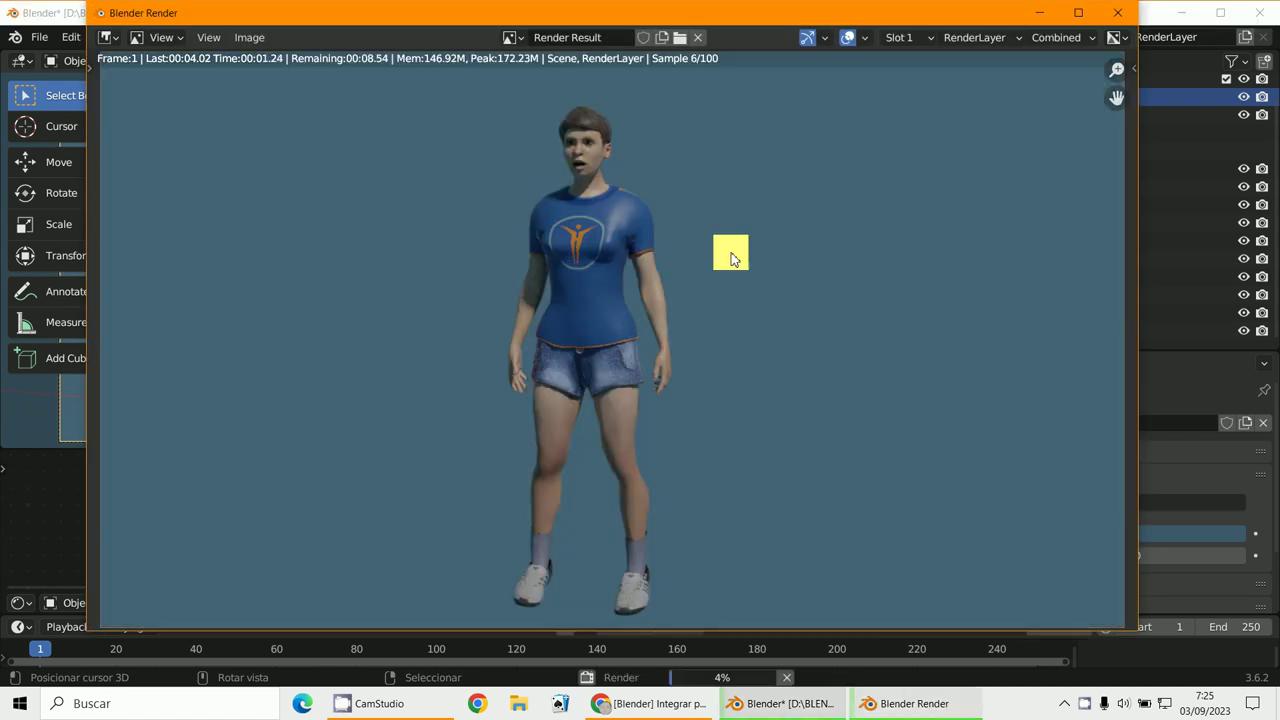
{"action": "key", "text": "Escape"}
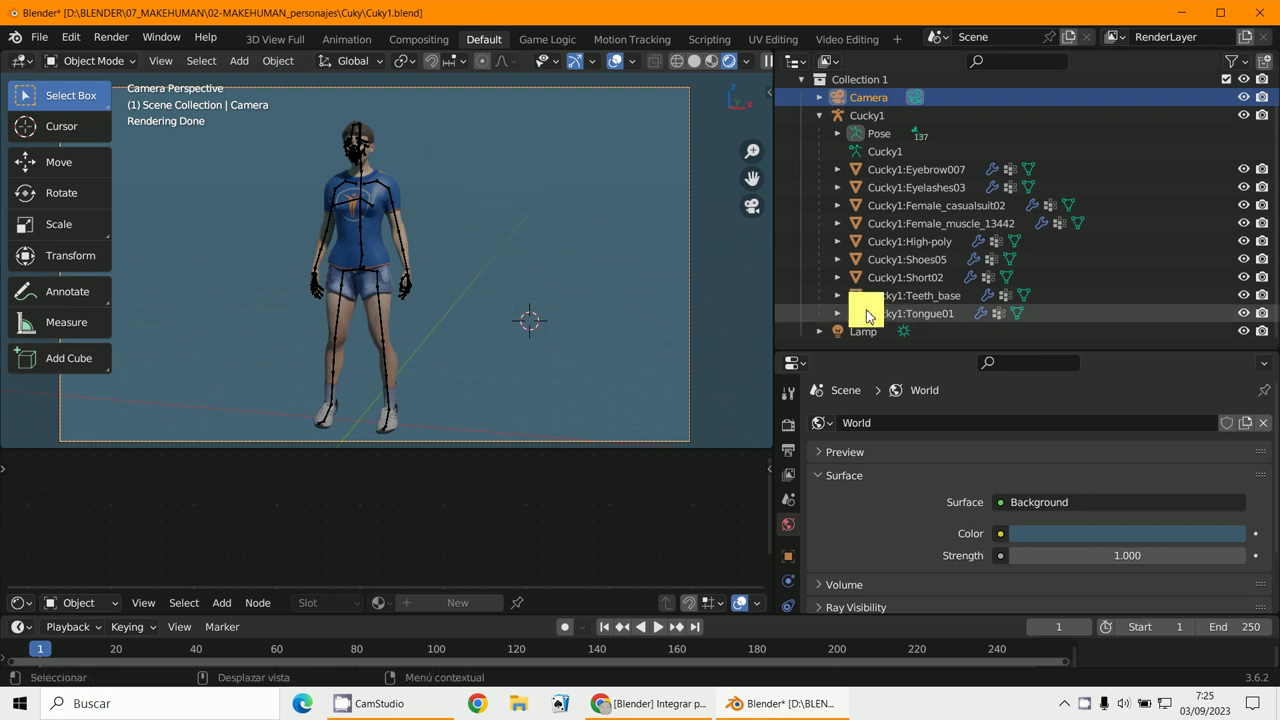
Switch the Outliner area to the Compositor editor and enable Use Nodes for the scene
{"action": "left_click", "coordinate": [793, 68]}
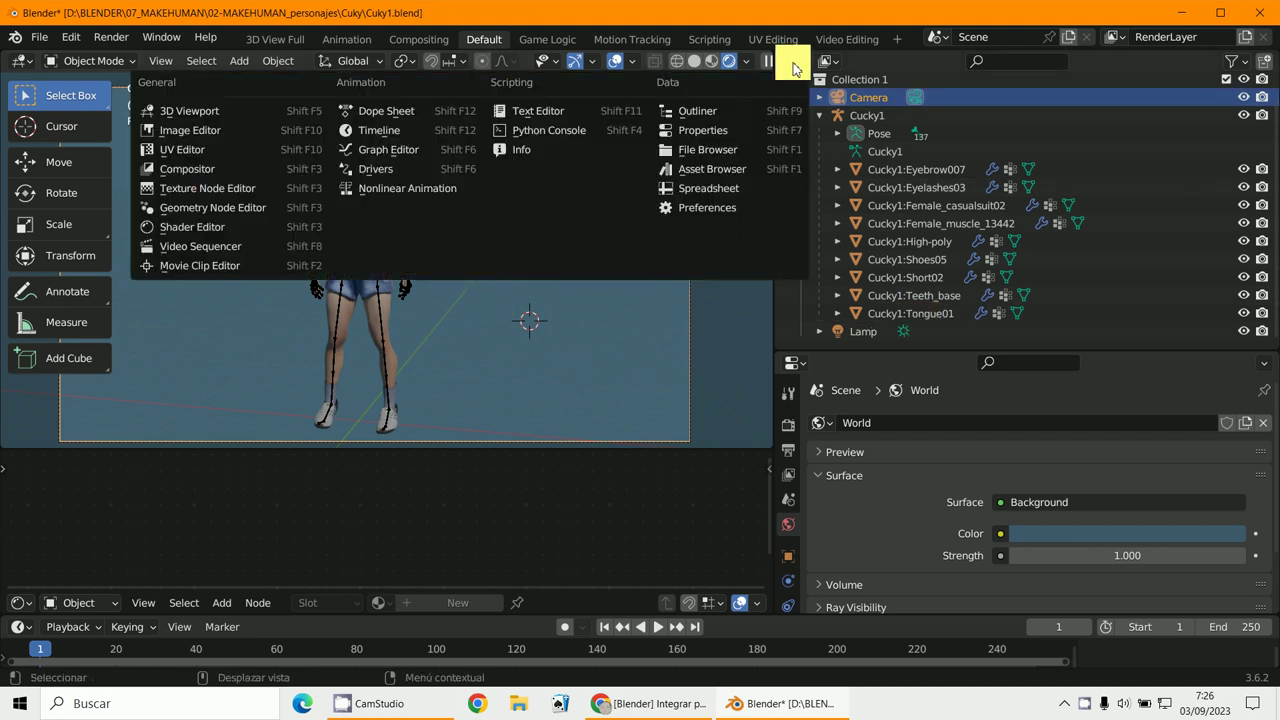
{"action": "left_click", "coordinate": [203, 170]}
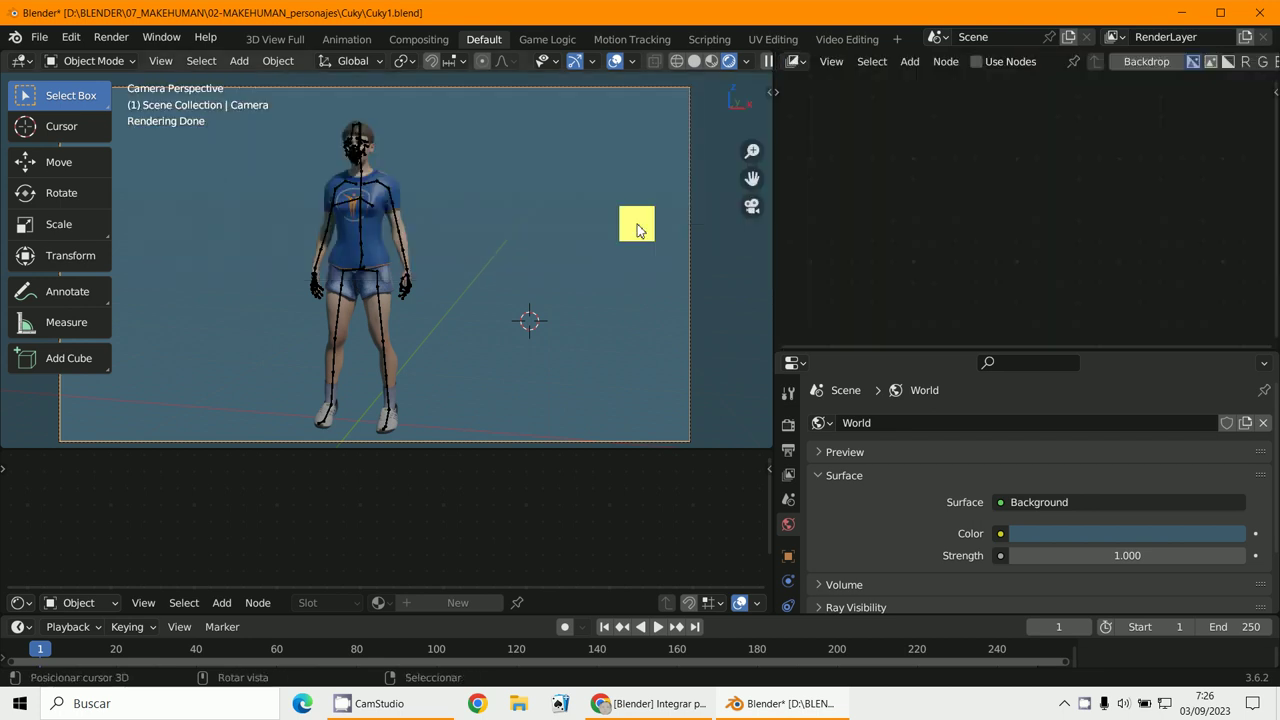
{"action": "left_click", "coordinate": [975, 63]}
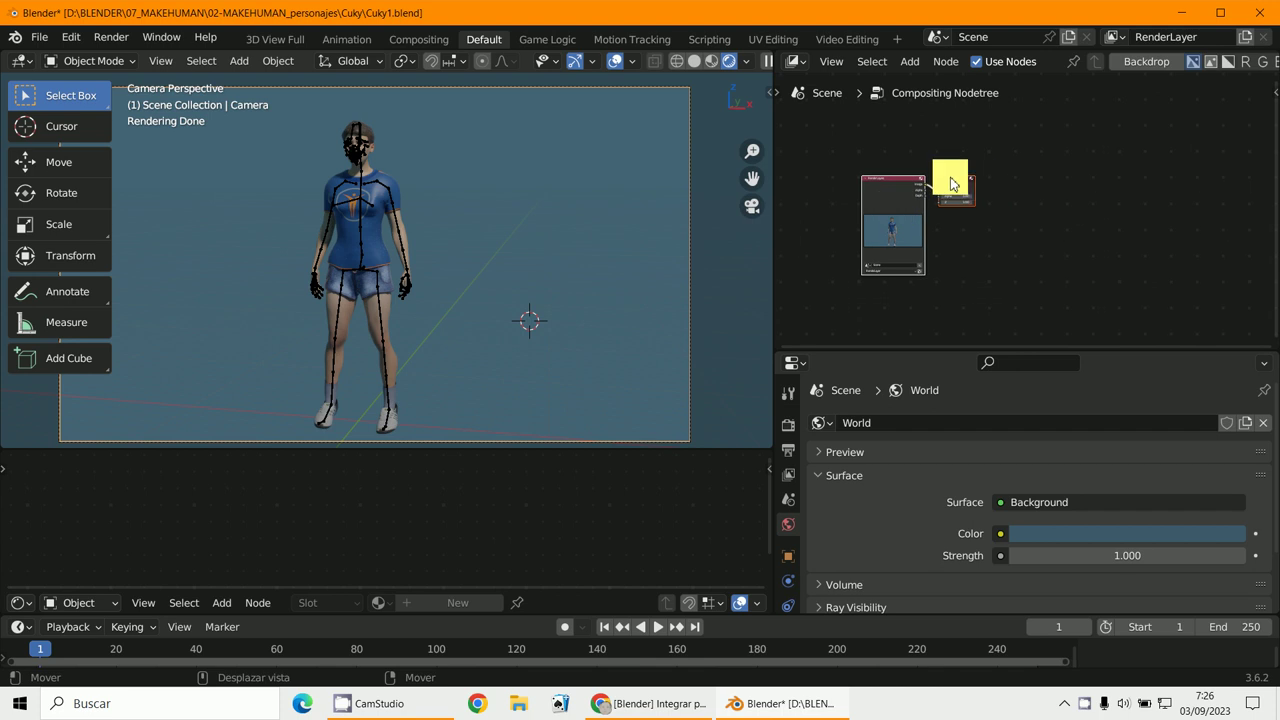
Spread the Render Layers and Composite nodes apart to leave room for more nodes between them
{"action": "left_click_drag", "start_coordinate": [952, 183], "coordinate": [1112, 181]}
{"action": "left_click", "coordinate": [878, 183]}
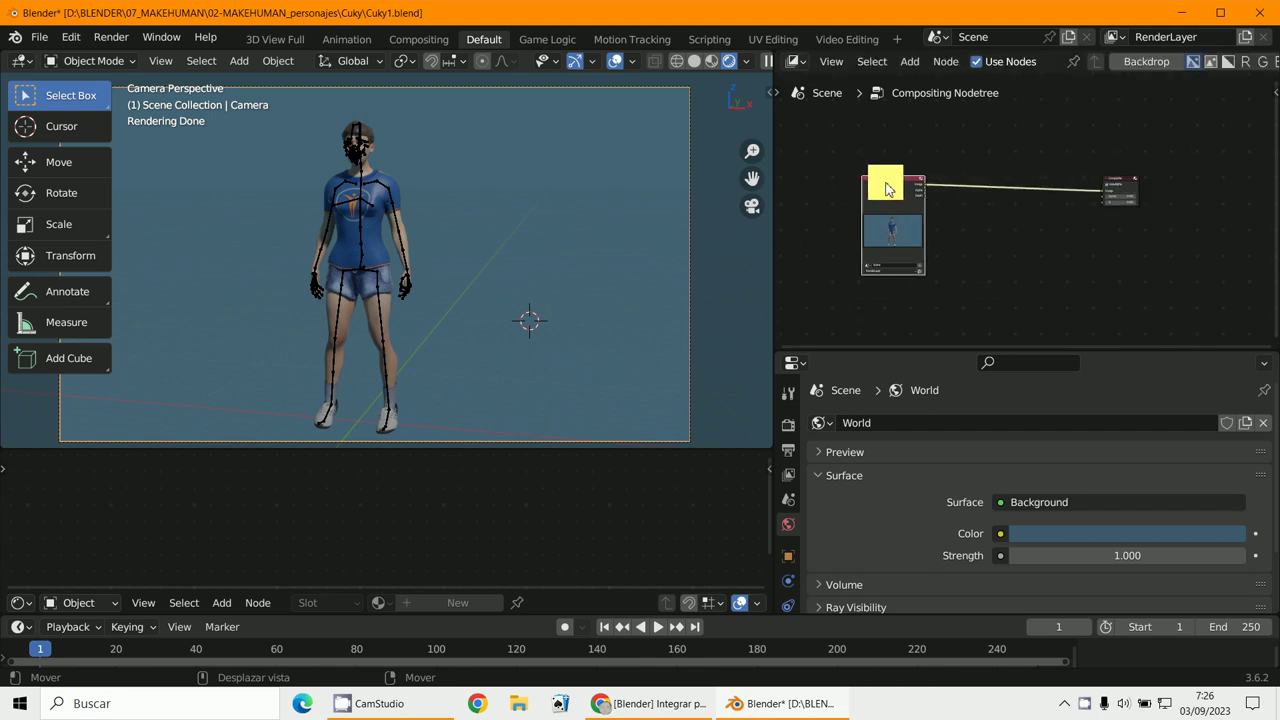
{"action": "left_click_drag", "start_coordinate": [886, 190], "coordinate": [872, 166]}
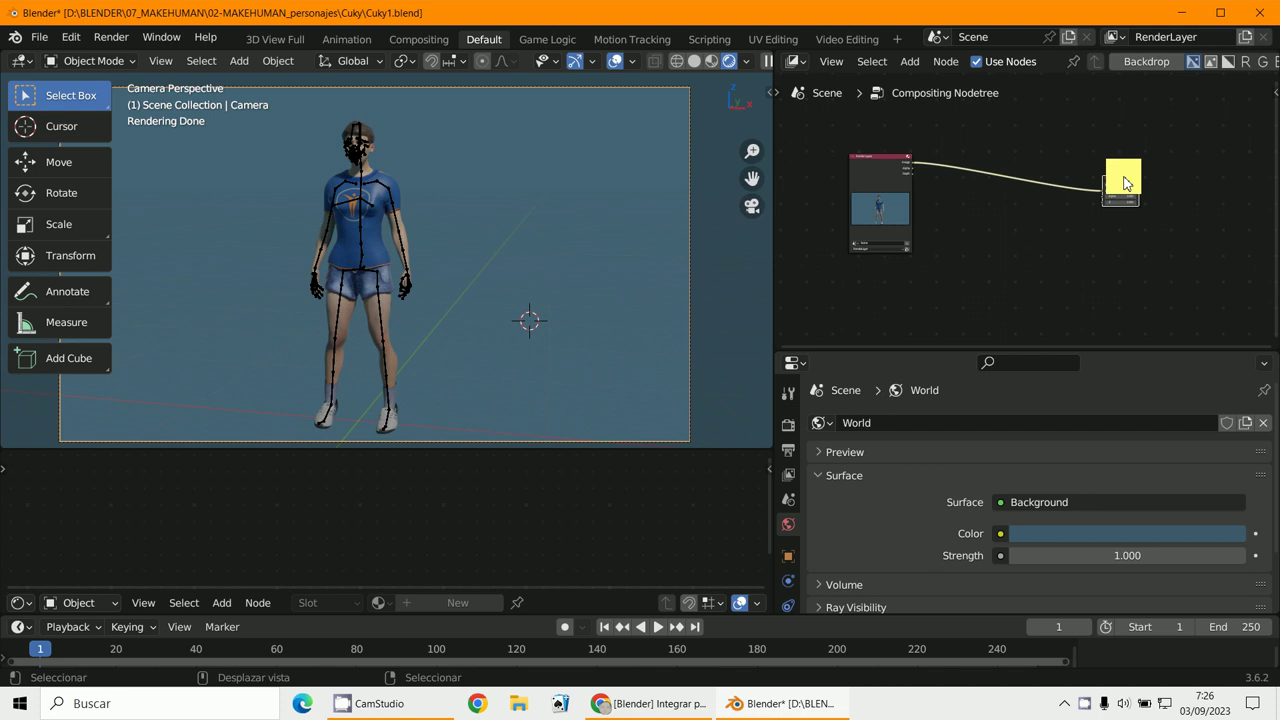
{"action": "left_click_drag", "start_coordinate": [1125, 183], "coordinate": [1137, 180]}
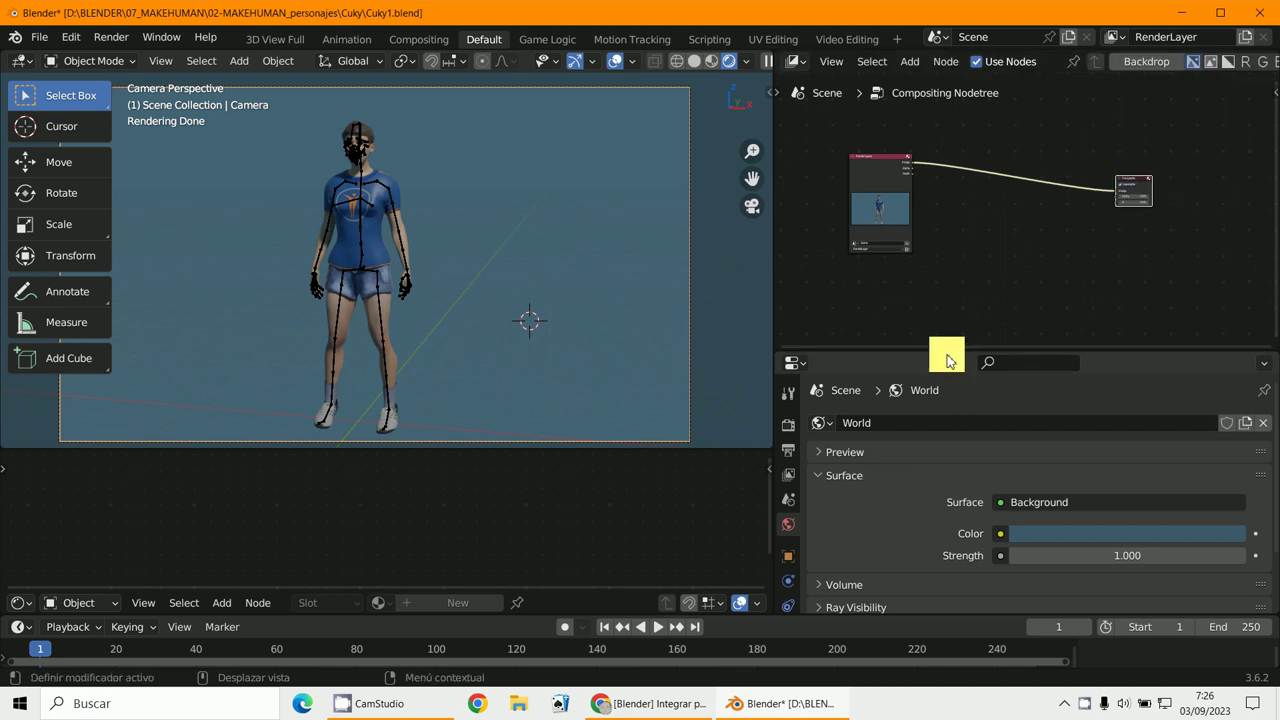
Enable Transparent in the scene's Film render settings and render the frame with the transparent background
{"action": "left_click_drag", "start_coordinate": [944, 349], "coordinate": [909, 260]}
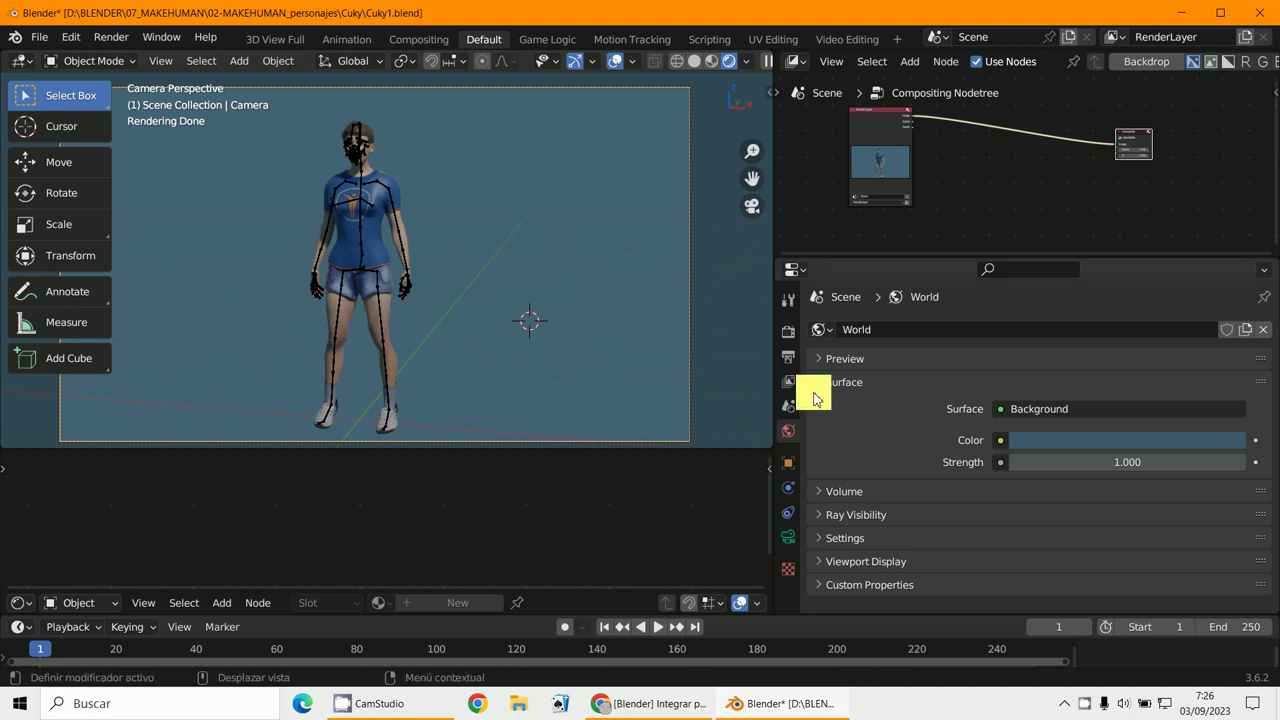
{"action": "left_click", "coordinate": [790, 331]}
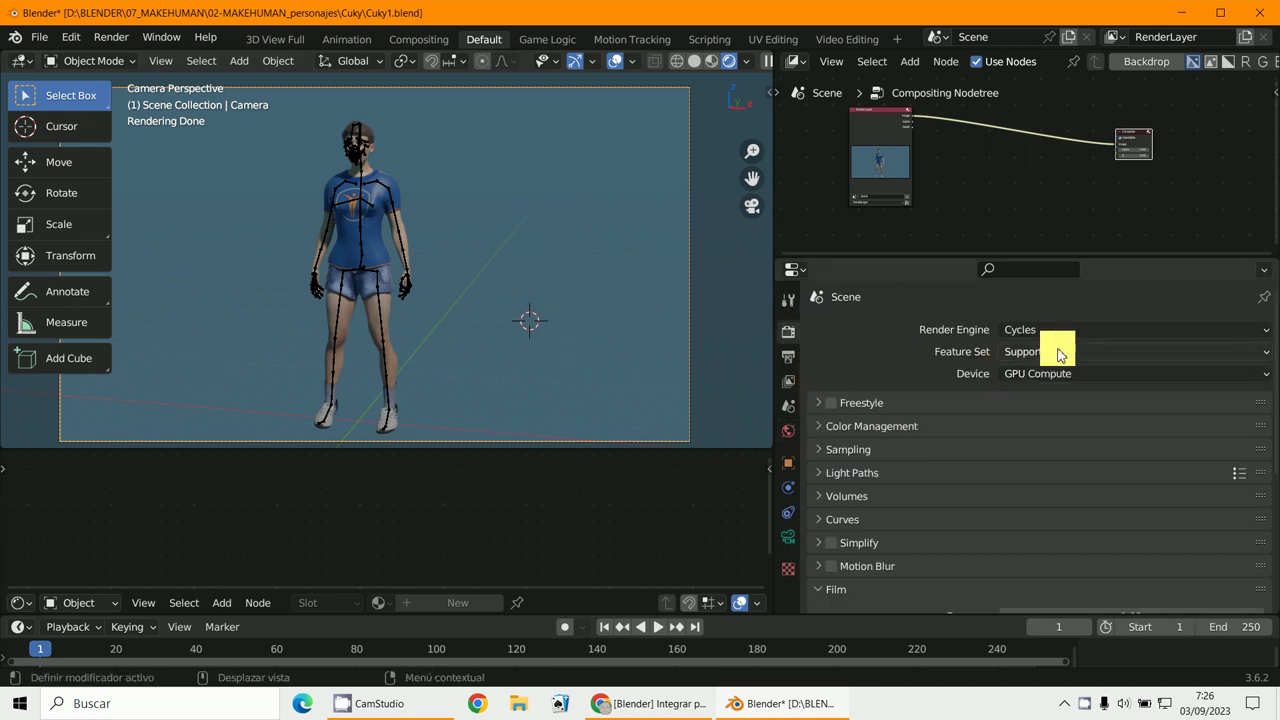
{"action": "left_click", "coordinate": [1011, 334]}
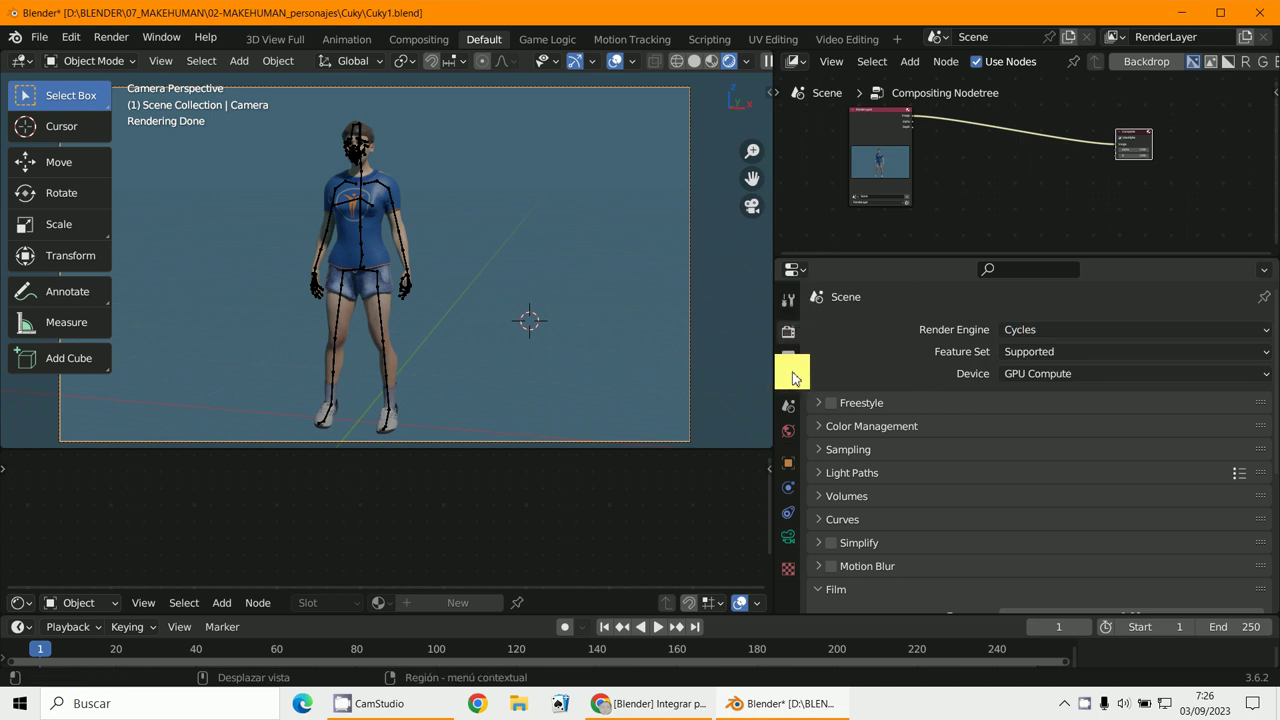
{"action": "scroll", "coordinate": [852, 515], "scroll_direction": "down", "scroll_amount": 5}
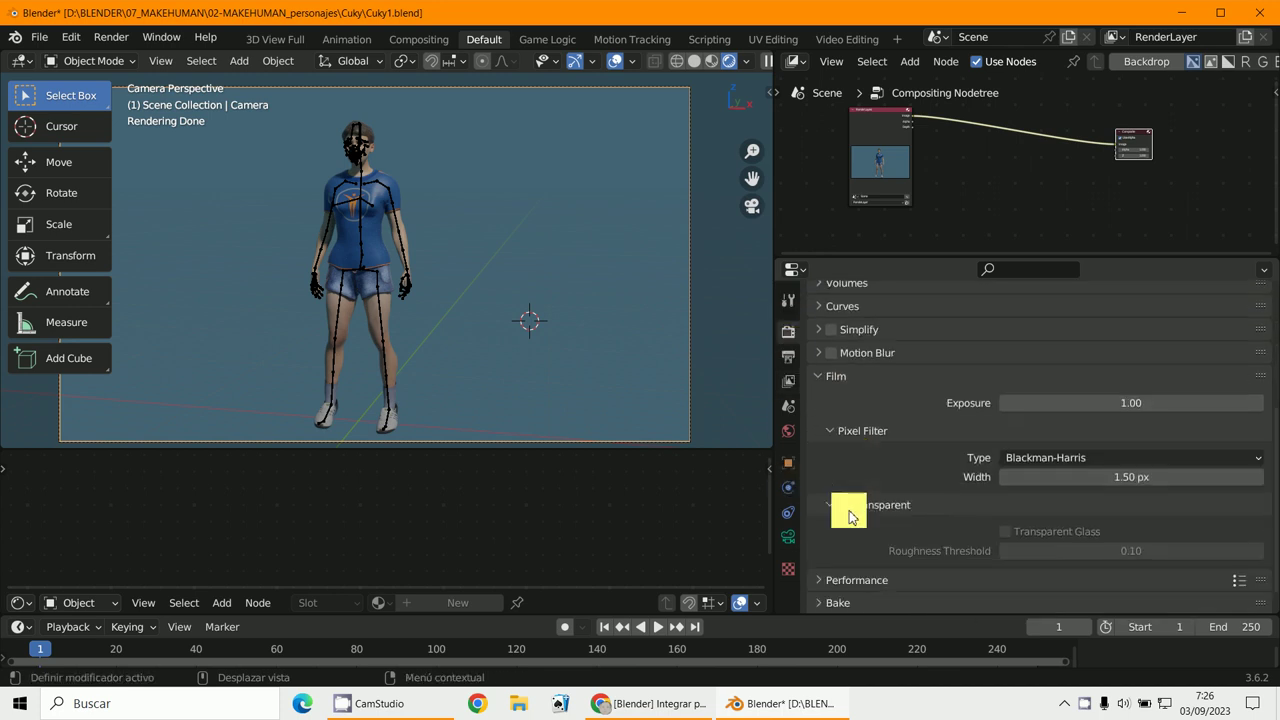
{"action": "left_click", "coordinate": [833, 376]}
{"action": "scroll", "coordinate": [815, 392], "scroll_direction": "up", "scroll_amount": 2}
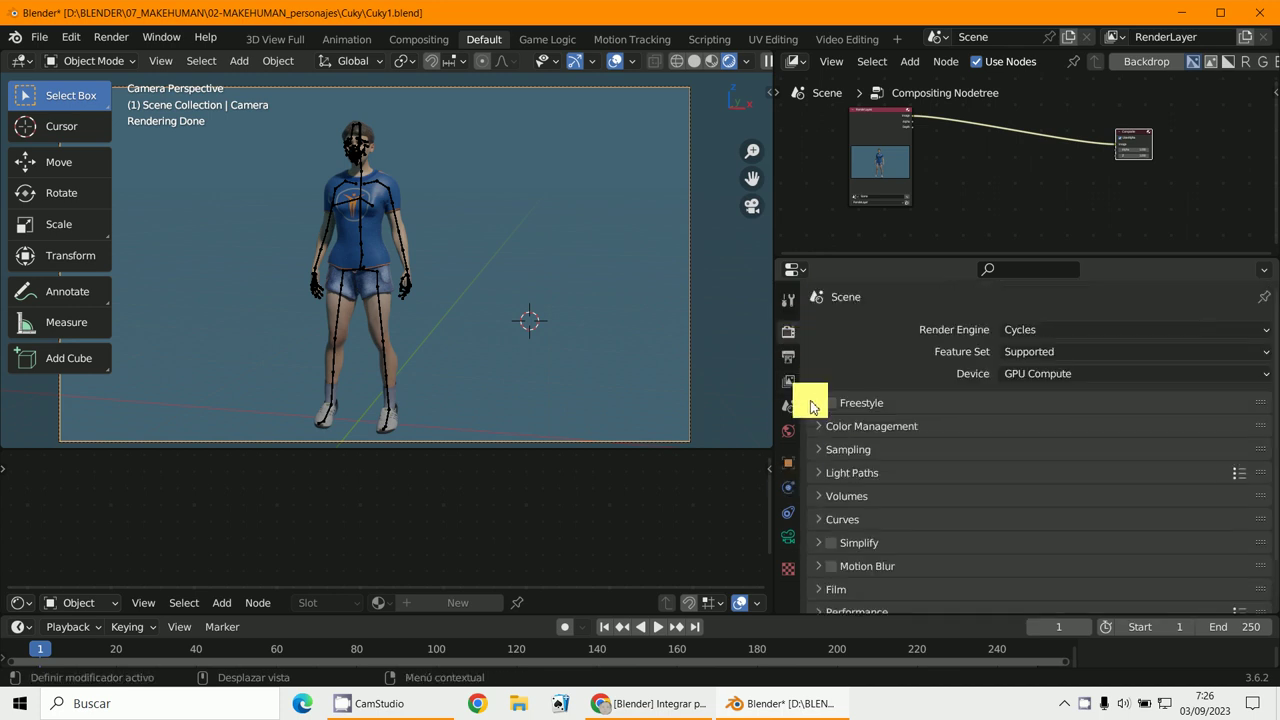
{"action": "scroll", "coordinate": [870, 520], "scroll_direction": "down", "scroll_amount": 2}
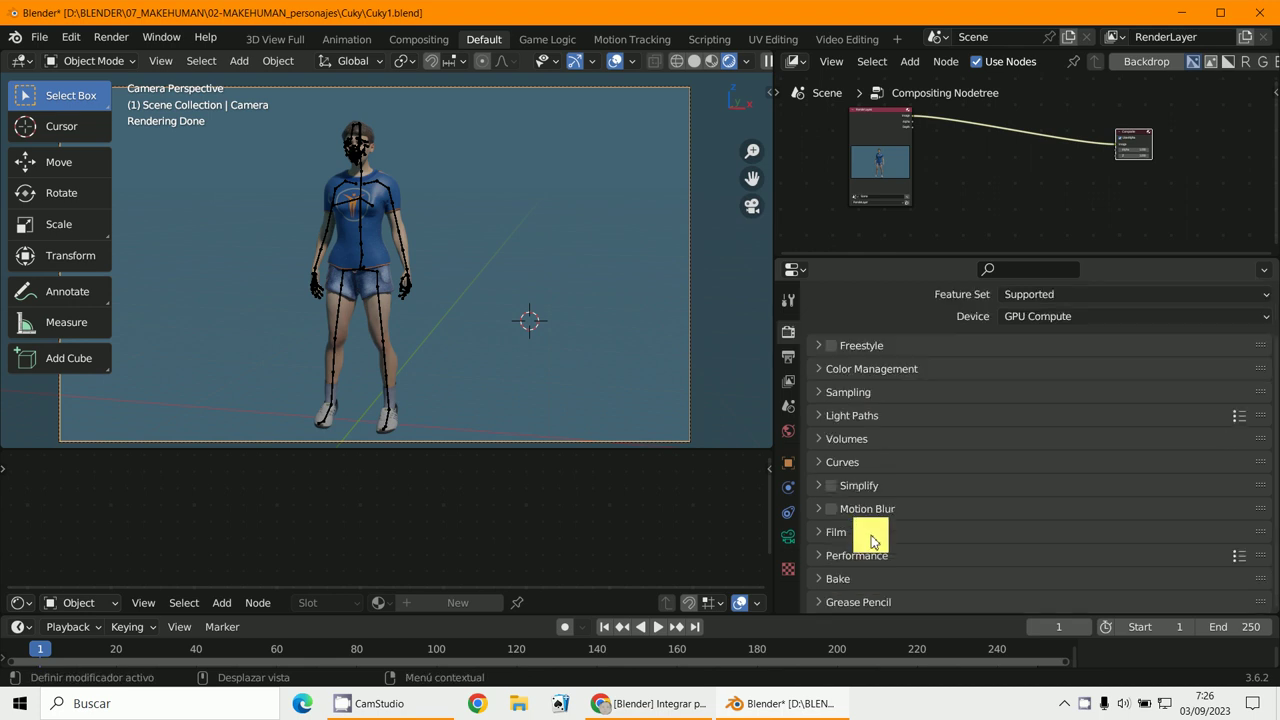
{"action": "left_click", "coordinate": [845, 532]}
{"action": "scroll", "coordinate": [1000, 500], "scroll_direction": "down", "scroll_amount": 3}
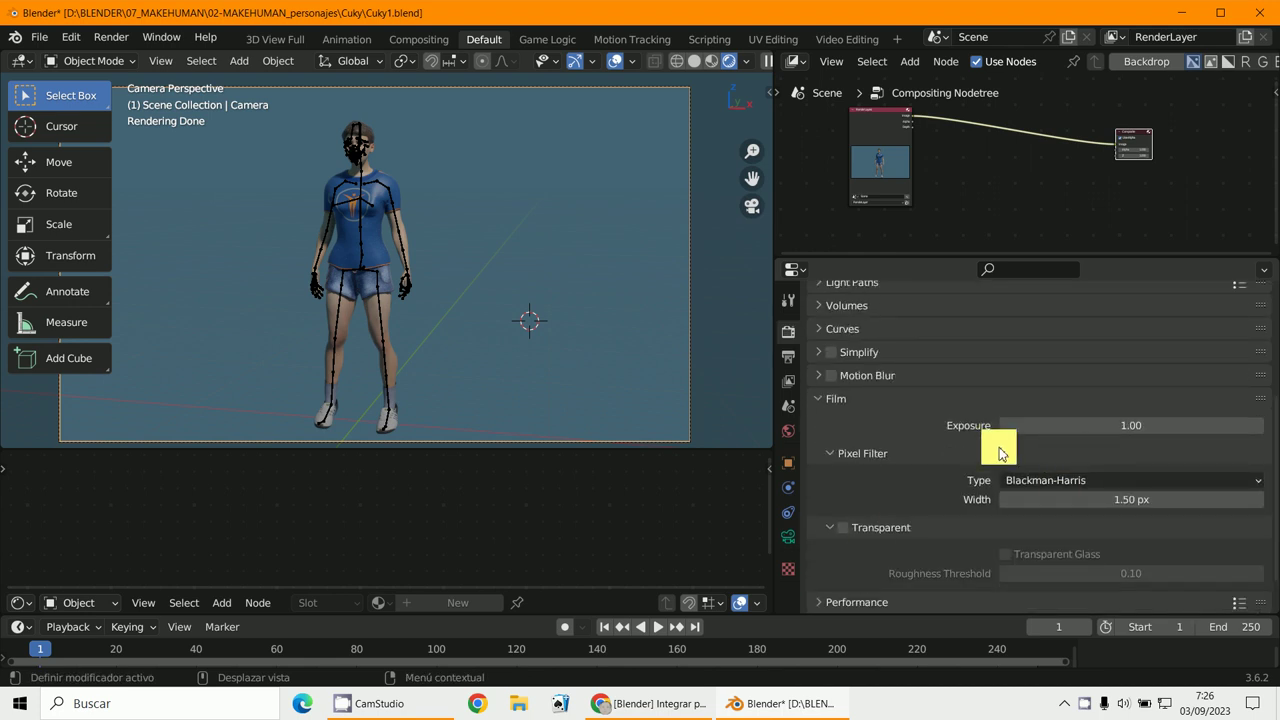
{"action": "left_click", "coordinate": [845, 527]}
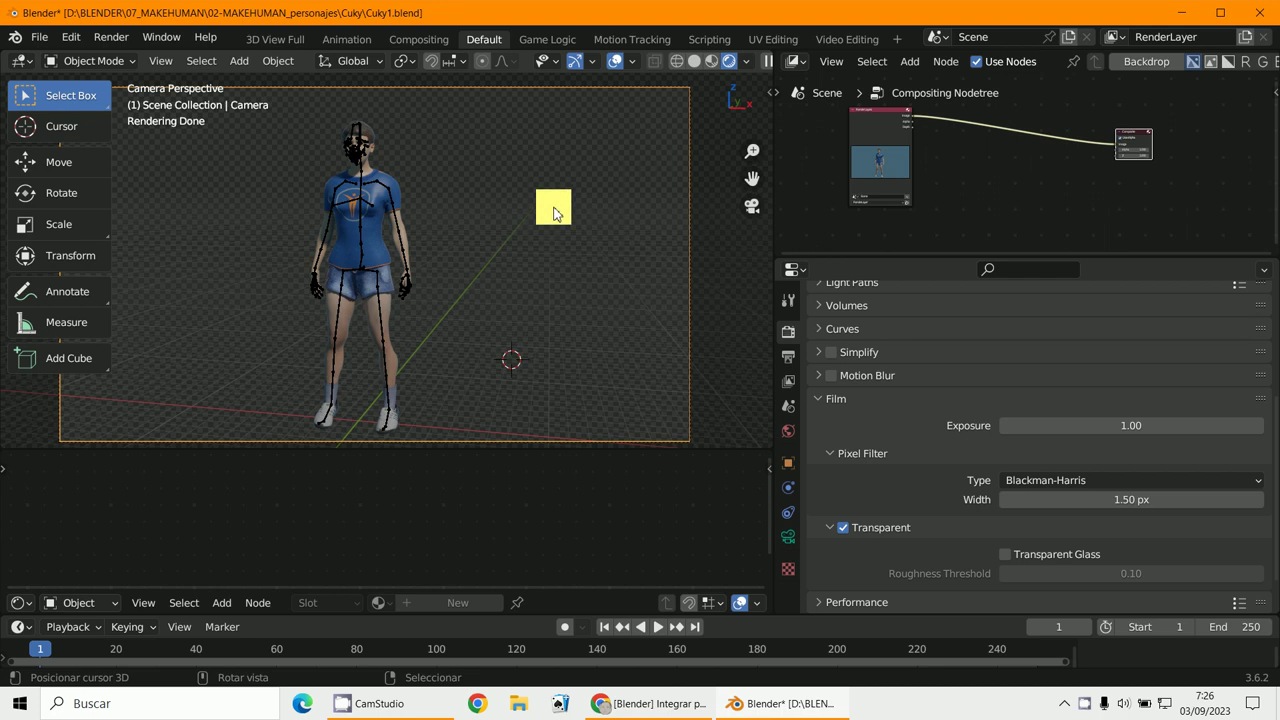
{"action": "key", "text": "F12"}
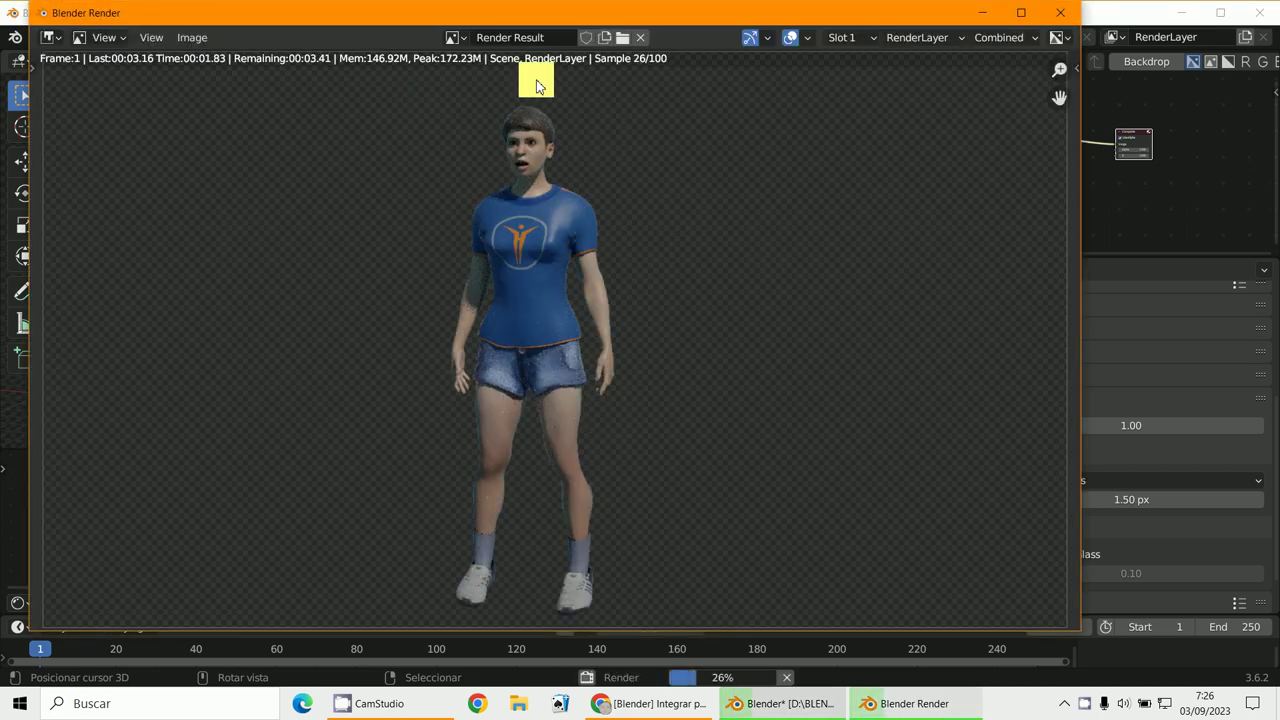
{"action": "left_click", "coordinate": [978, 12]}
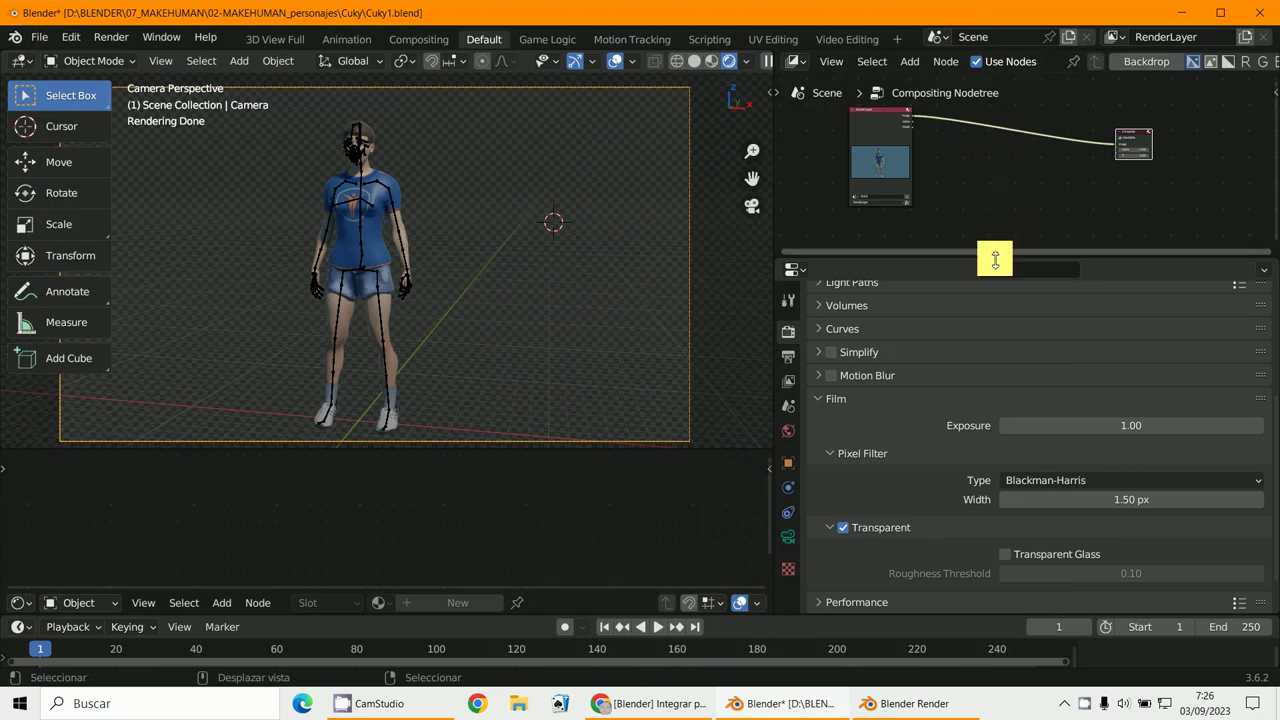
Enlarge the Compositor area and add a Mix color node above the link between Render Layers and Composite
{"action": "left_click_drag", "start_coordinate": [995, 259], "coordinate": [1012, 570]}
{"action": "scroll", "coordinate": [1054, 400], "scroll_direction": "up", "scroll_amount": 3}
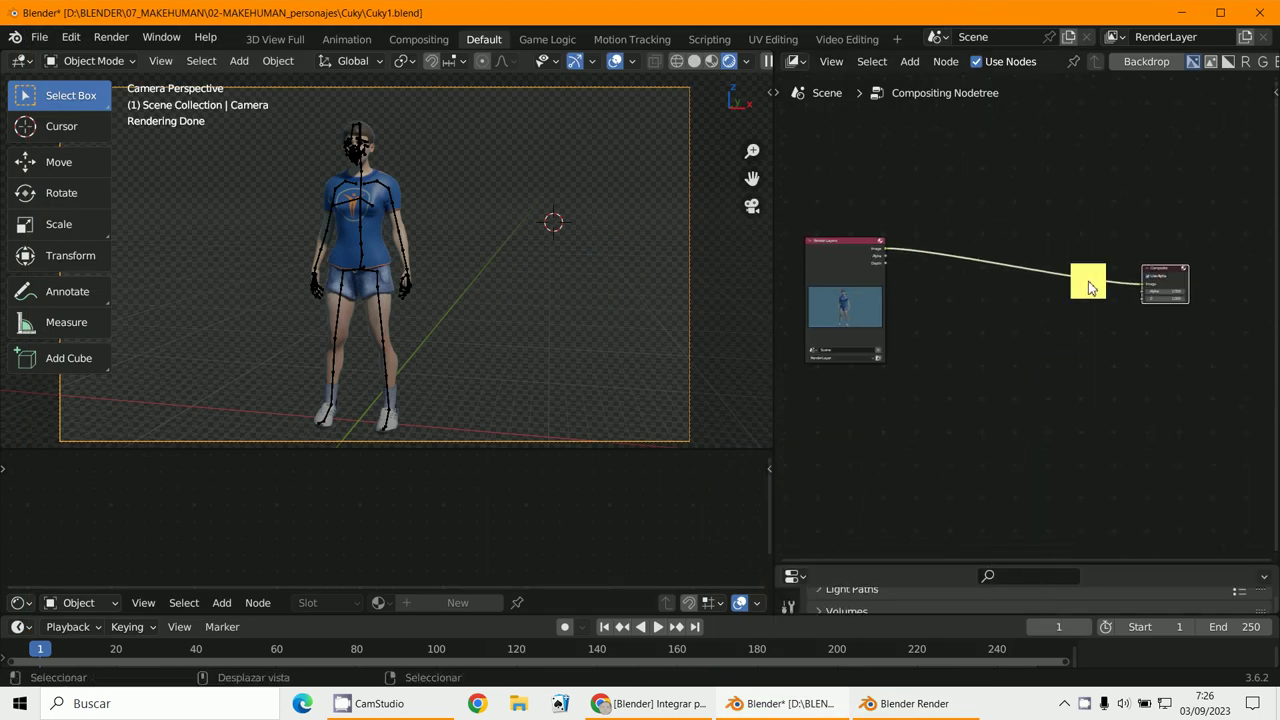
{"action": "left_click", "coordinate": [914, 67]}
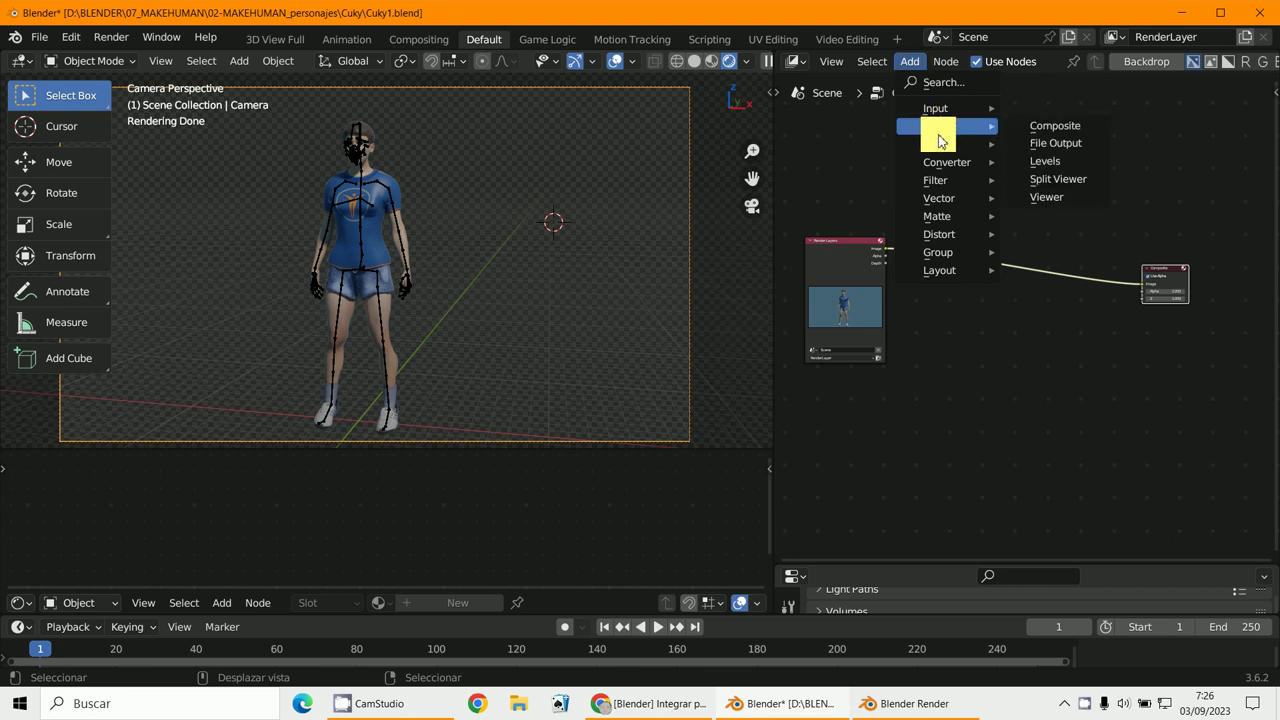
{"action": "mouse_move", "coordinate": [941, 150]}
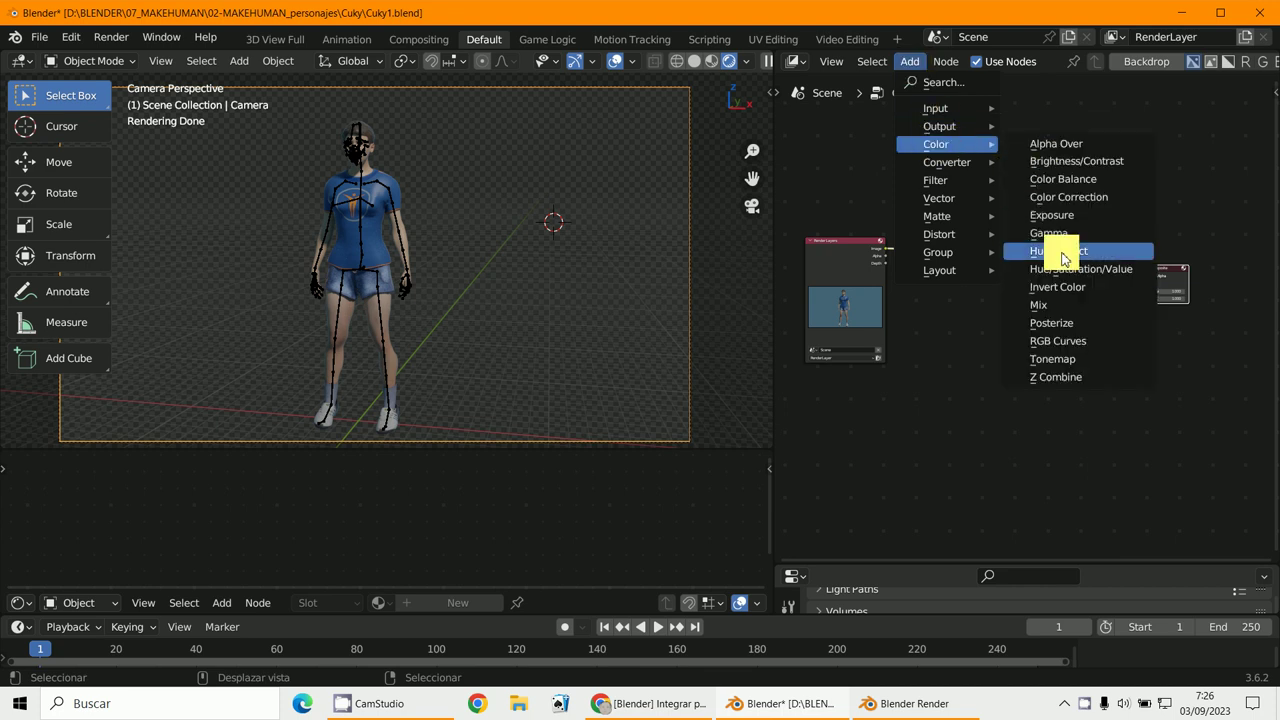
{"action": "left_click", "coordinate": [1045, 304]}
{"action": "left_click", "coordinate": [1015, 190]}
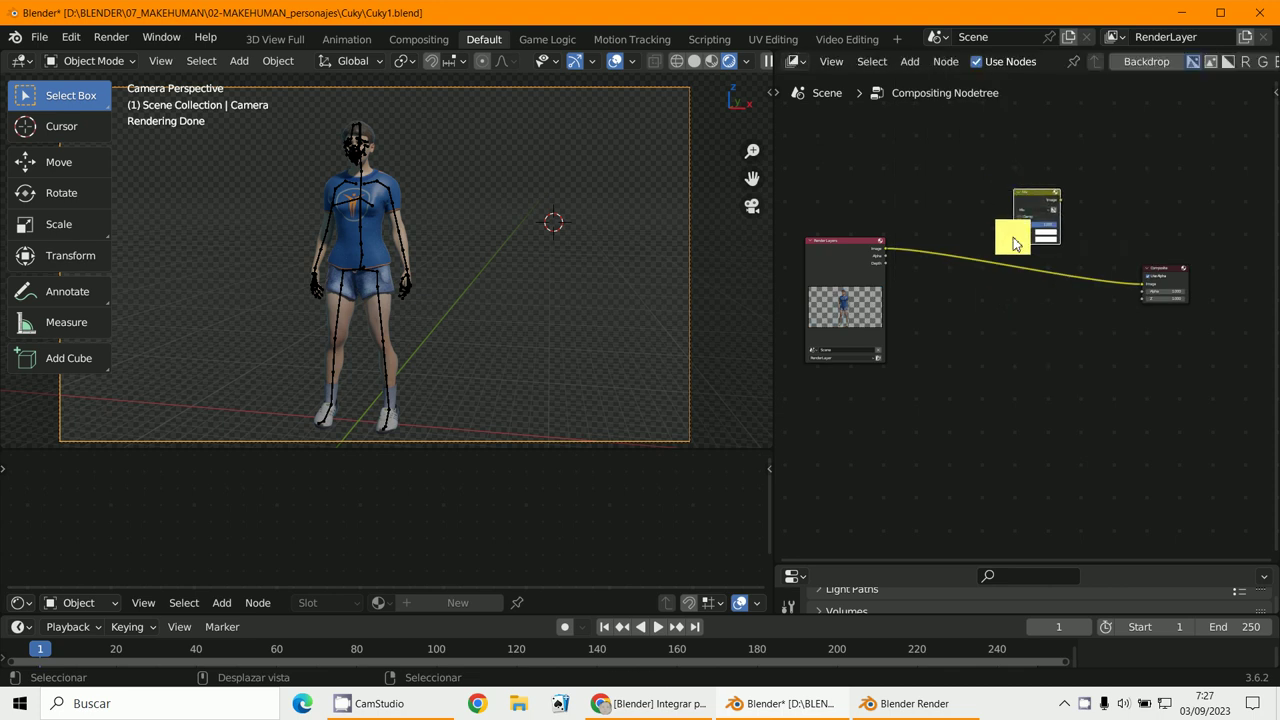
Reroute the Render Layers image link from Composite to the Mix node's lower Image input and place Mix between both nodes
{"action": "scroll", "coordinate": [1100, 265], "scroll_direction": "up", "scroll_amount": 2}
{"action": "left_click_drag", "start_coordinate": [1181, 279], "coordinate": [1009, 211]}
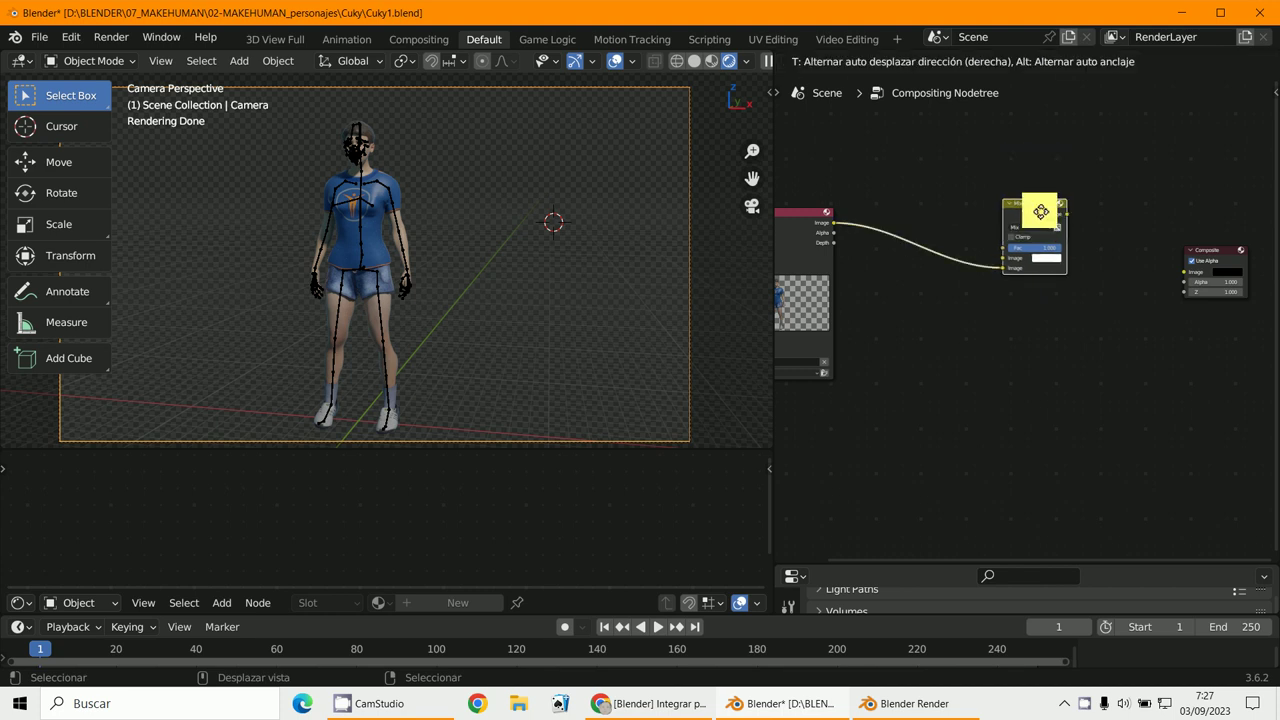
{"action": "key", "text": "Home"}
Add an Image input node and place it below the Render Layers node
{"action": "left_click", "coordinate": [912, 62]}
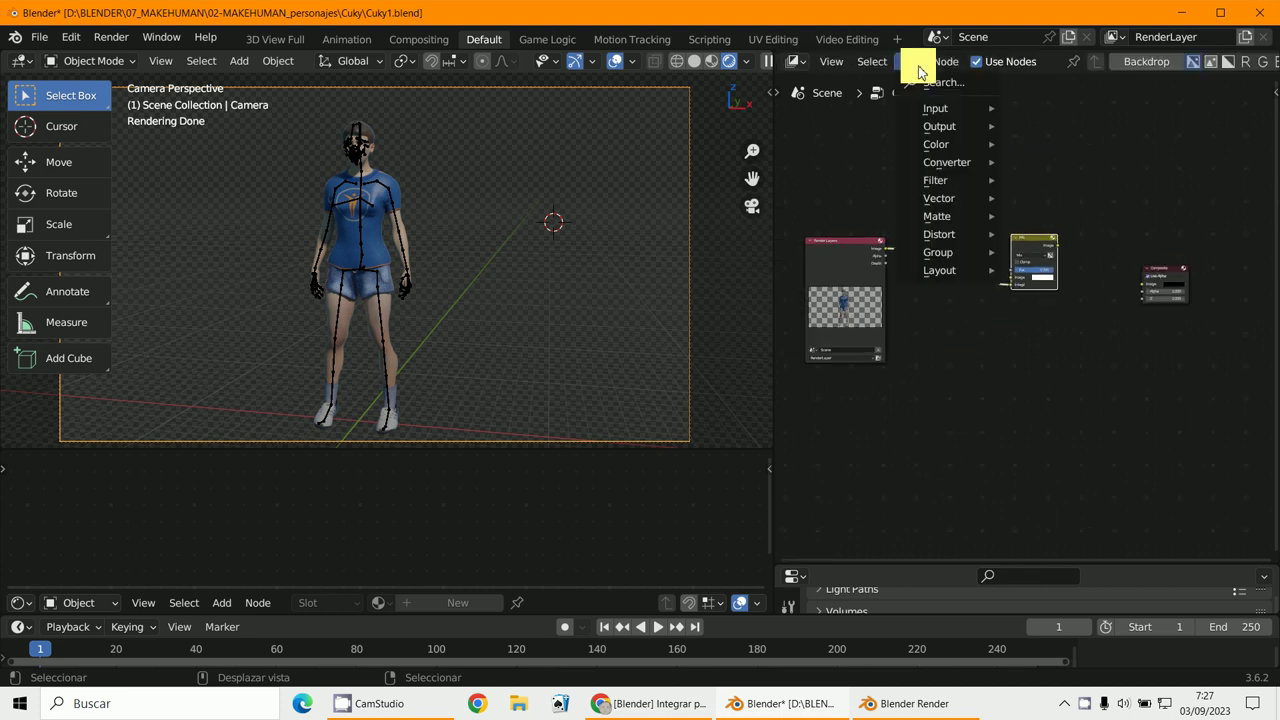
{"action": "mouse_move", "coordinate": [940, 121]}
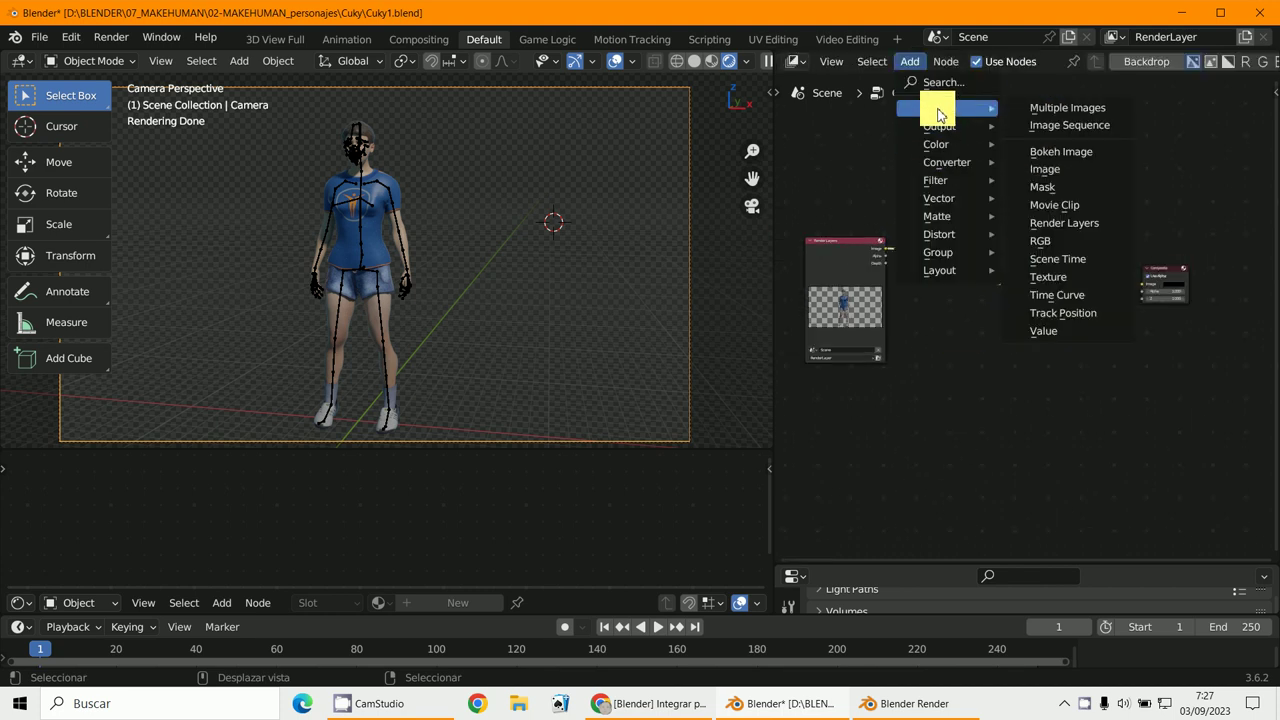
{"action": "left_click", "coordinate": [1062, 176]}
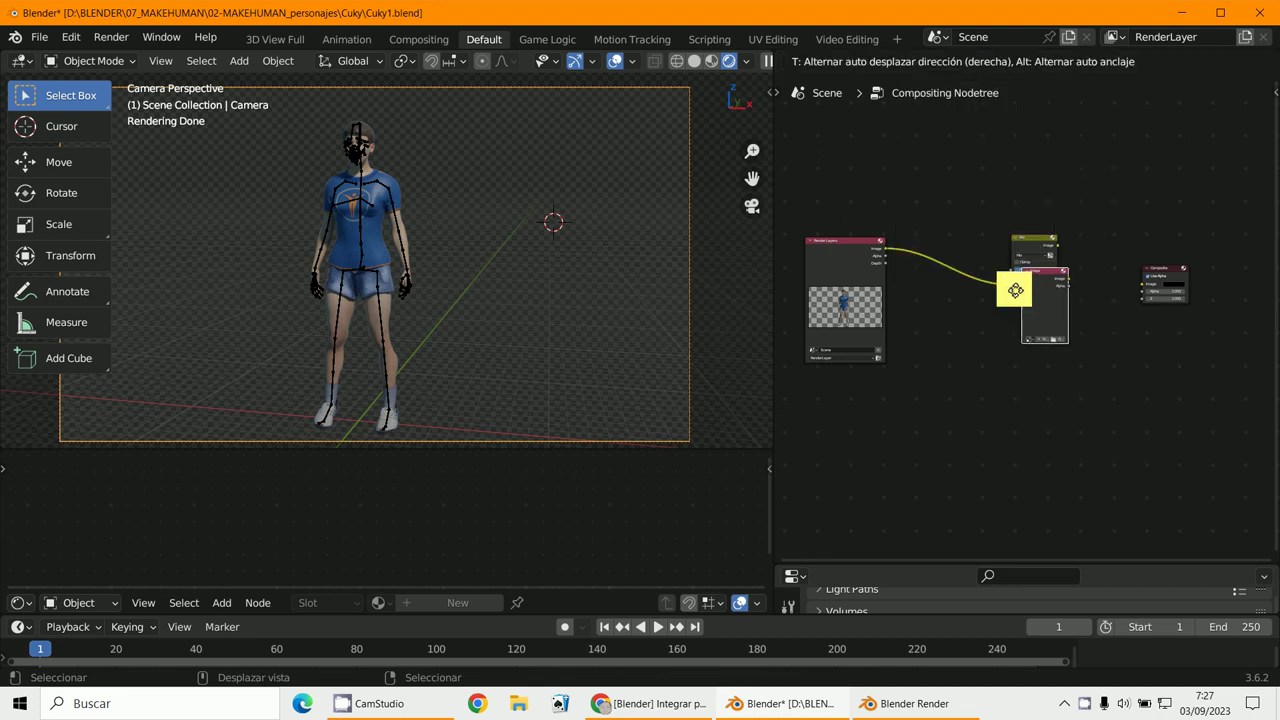
{"action": "left_click", "coordinate": [882, 405]}
{"action": "scroll", "coordinate": [882, 405], "scroll_direction": "up", "scroll_amount": 2}
{"action": "middle_click_drag", "start_coordinate": [882, 405], "coordinate": [1031, 346]}
{"action": "scroll", "coordinate": [998, 462], "scroll_direction": "up", "scroll_amount": 1}
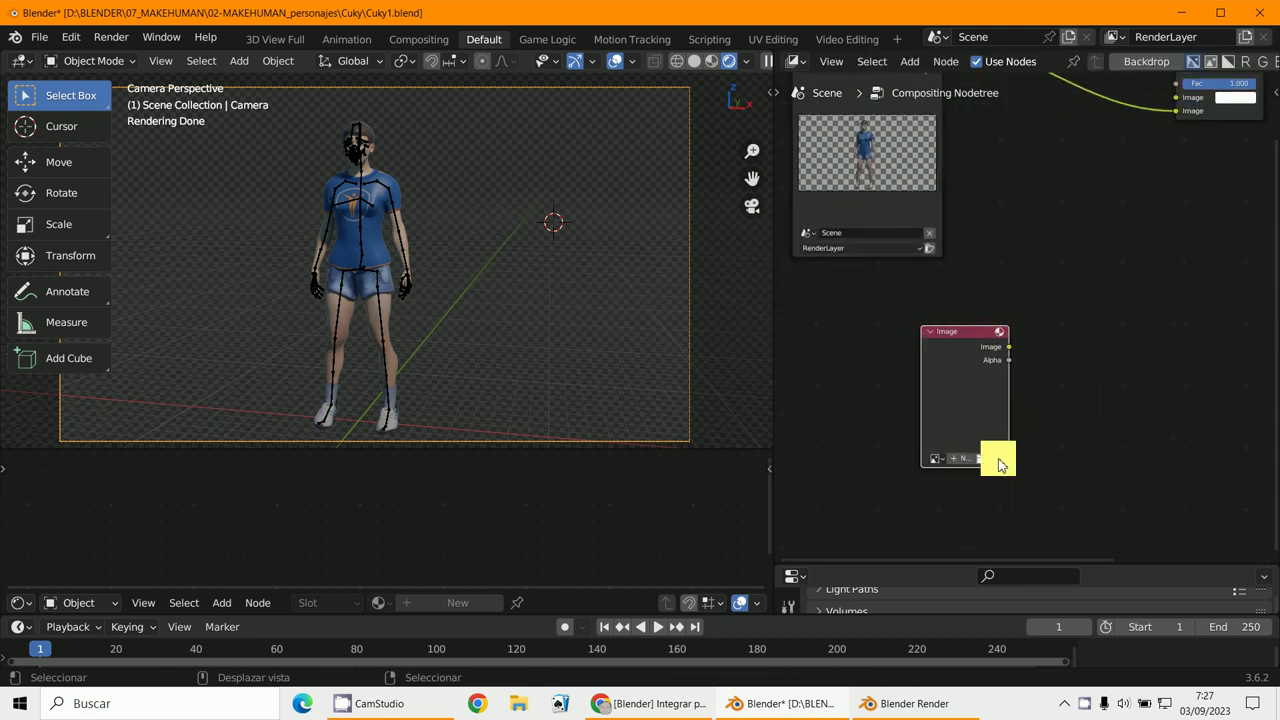
Load the picture deportistas-1.jpg into the new Image node
{"action": "left_click", "coordinate": [983, 463]}
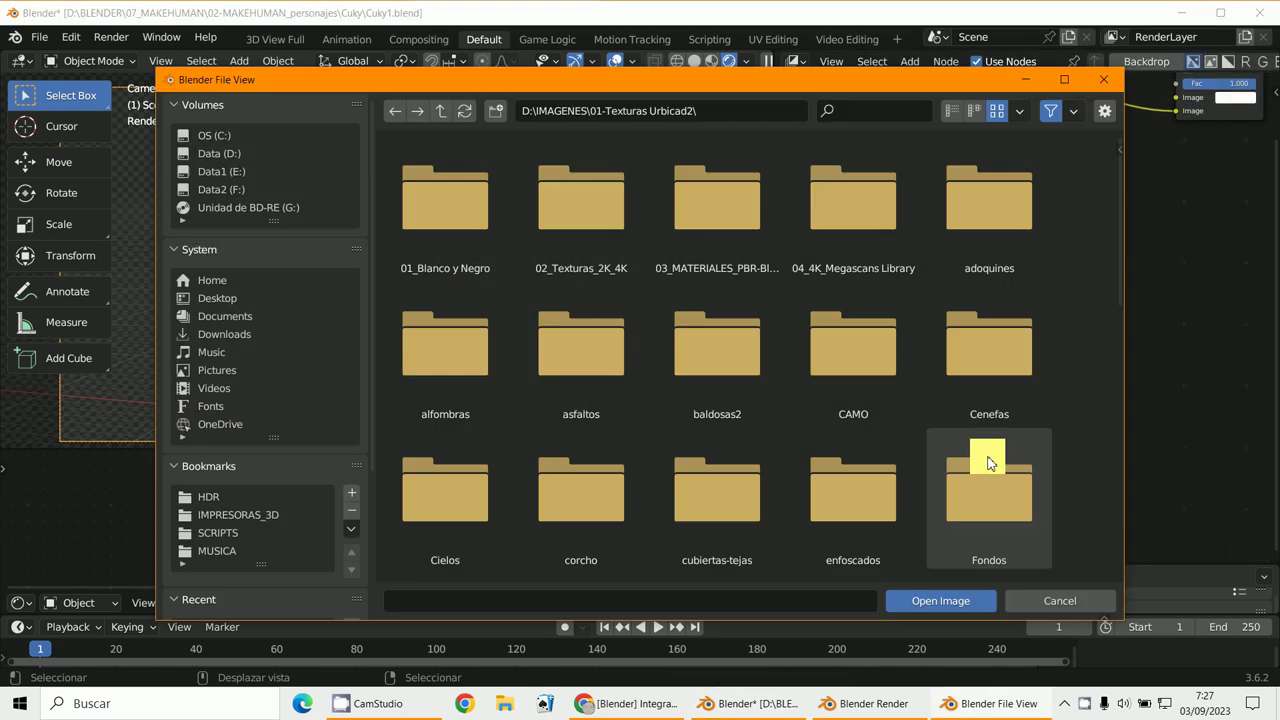
{"action": "left_click", "coordinate": [237, 325]}
{"action": "left_click", "coordinate": [237, 333]}
{"action": "double_click", "coordinate": [752, 208]}
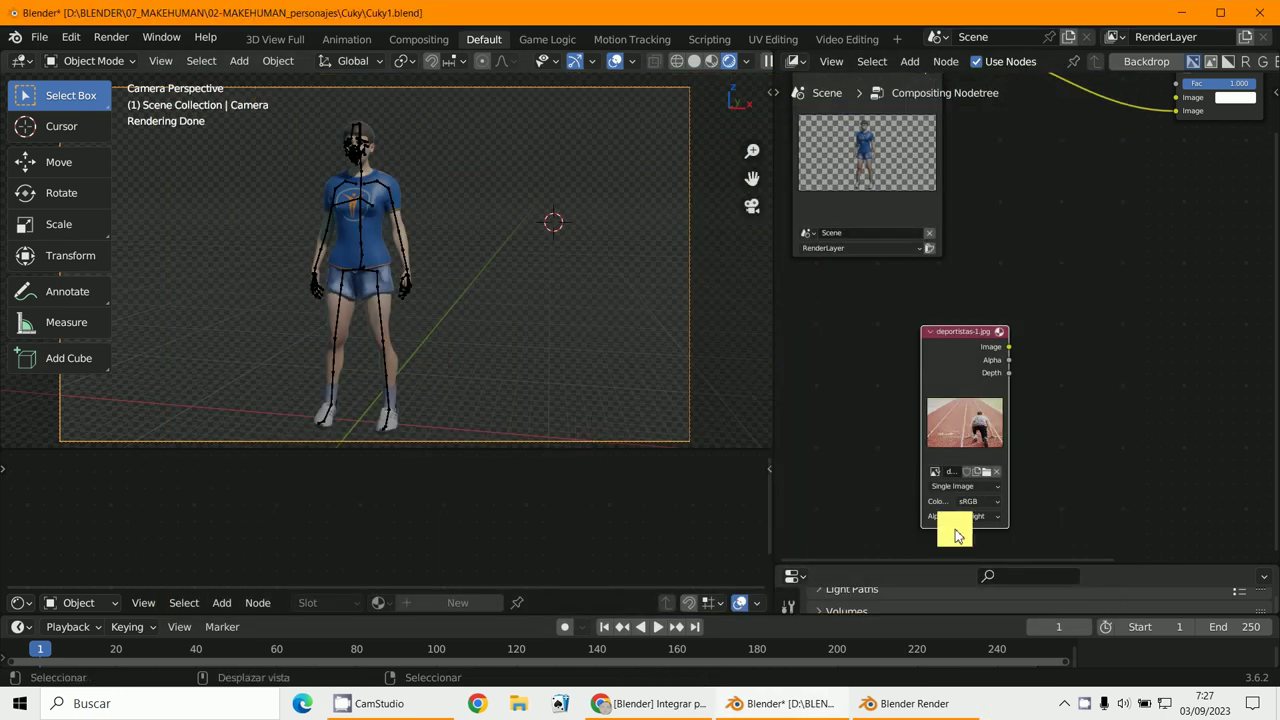
Connect the Image output of the deportistas-1.jpg node to the Mix node's upper Image input
{"action": "left_click_drag", "start_coordinate": [1122, 565], "coordinate": [1120, 425]}
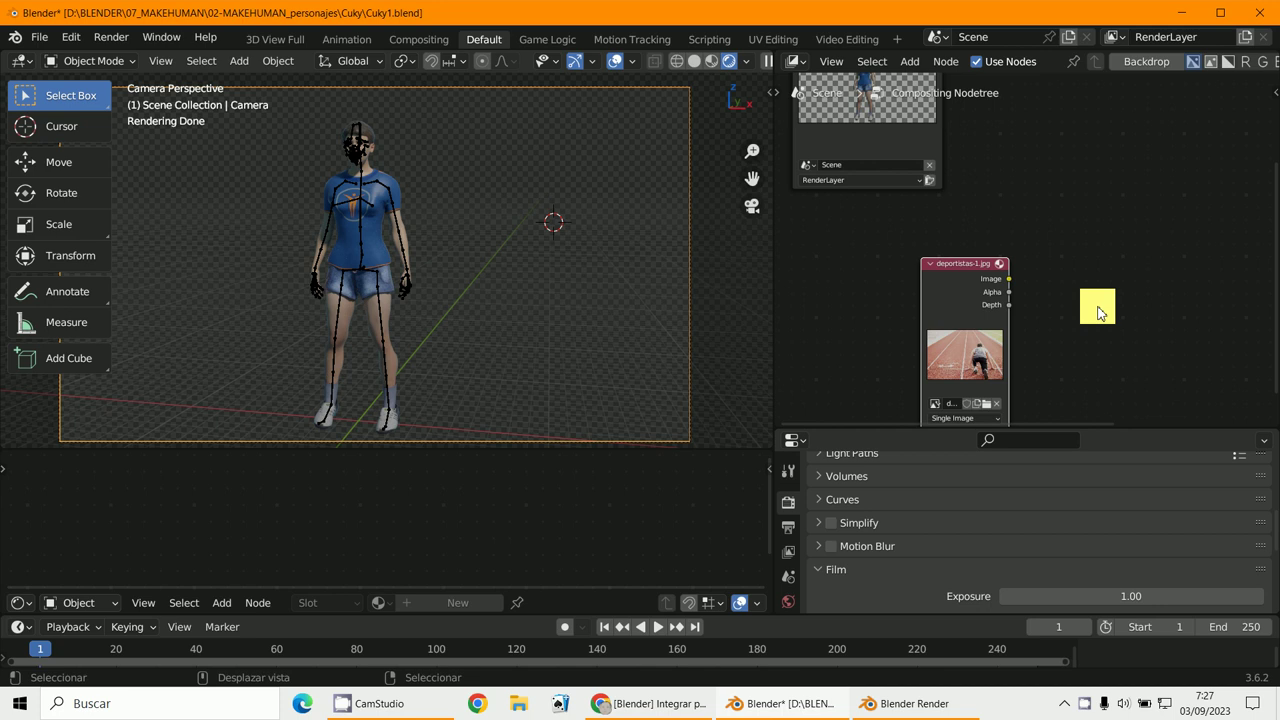
{"action": "scroll", "coordinate": [981, 290], "scroll_direction": "down", "scroll_amount": 2}
{"action": "left_click_drag", "start_coordinate": [980, 265], "coordinate": [947, 257]}
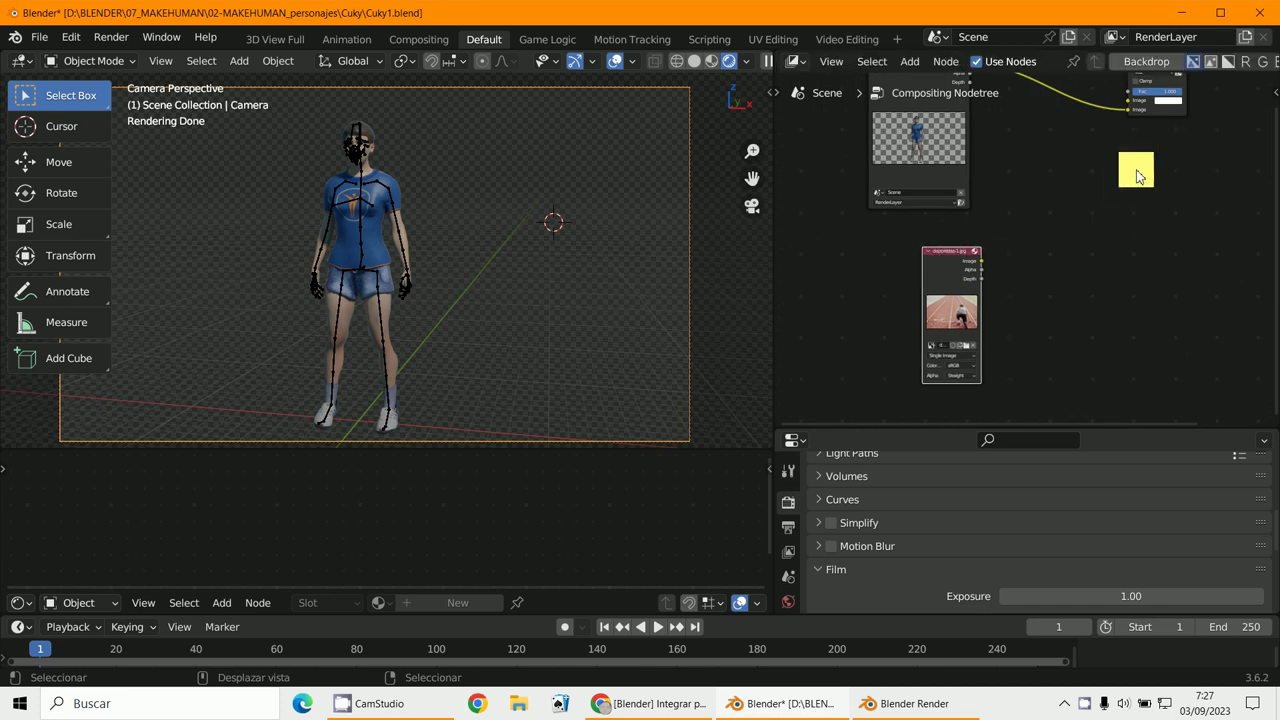
{"action": "middle_click_drag", "start_coordinate": [980, 249], "coordinate": [893, 324]}
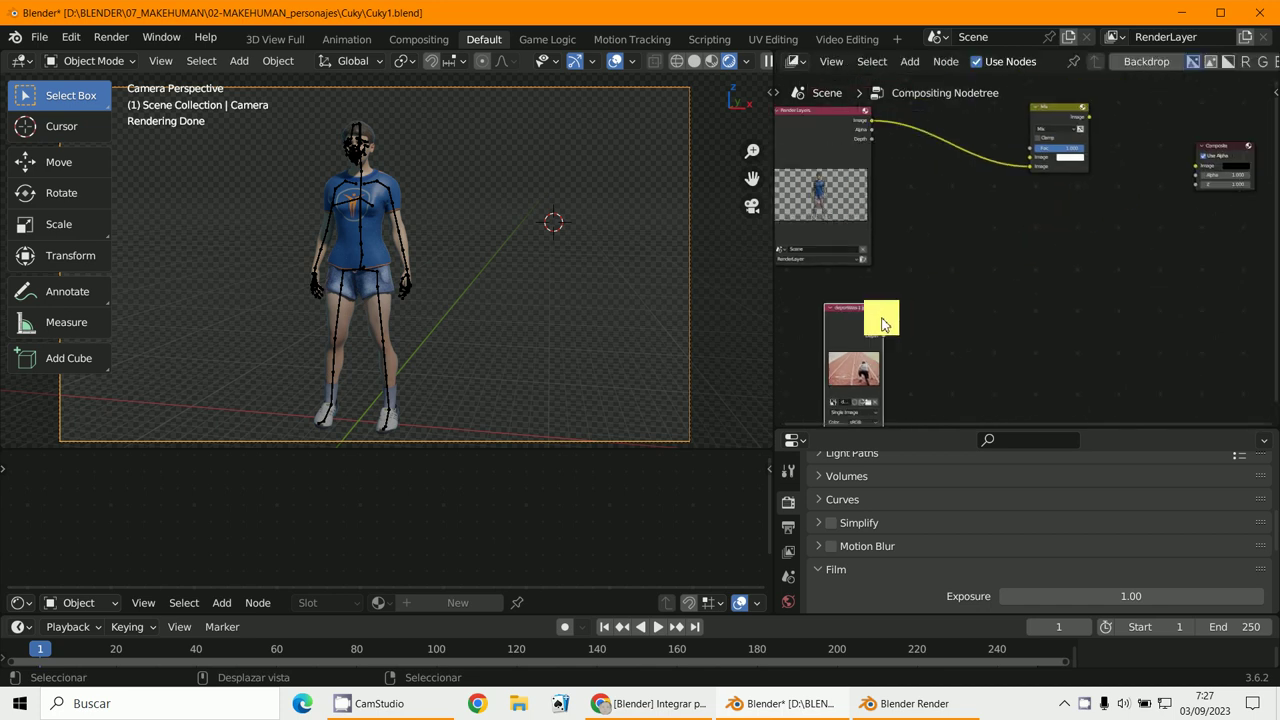
{"action": "left_click_drag", "start_coordinate": [879, 318], "coordinate": [1030, 157]}
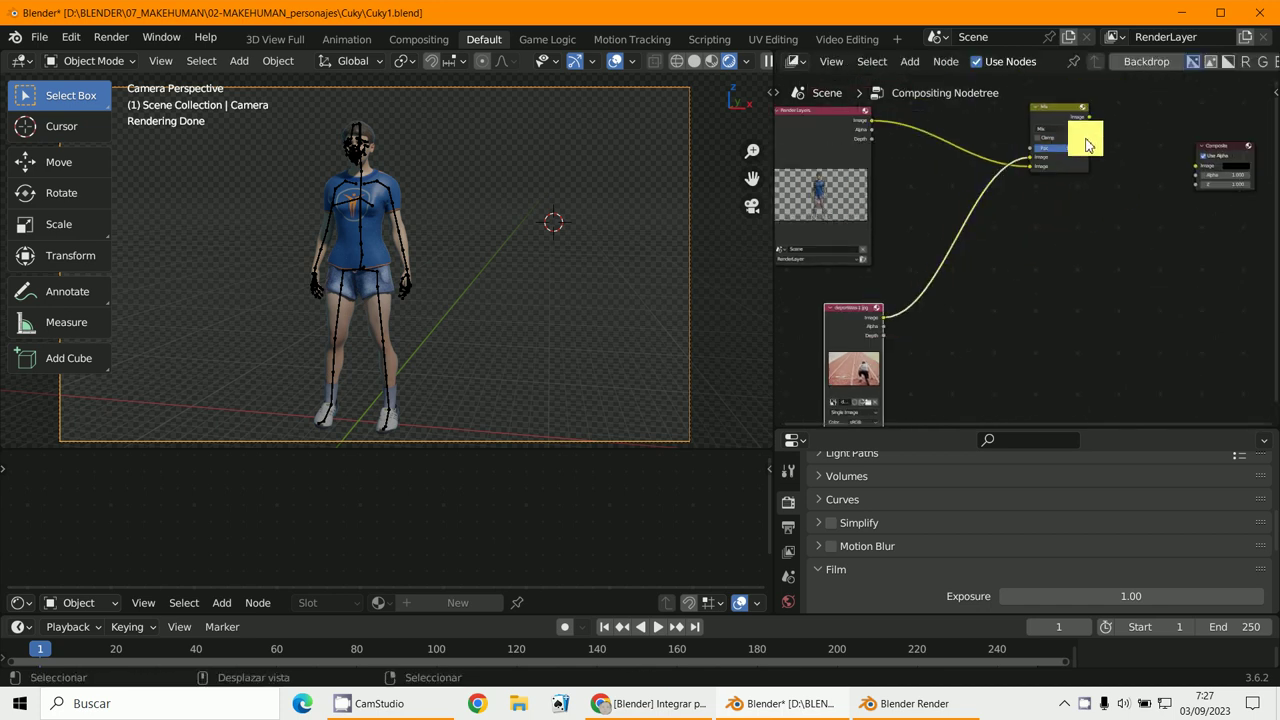
{"action": "scroll", "coordinate": [1083, 137], "scroll_direction": "up", "scroll_amount": 3}
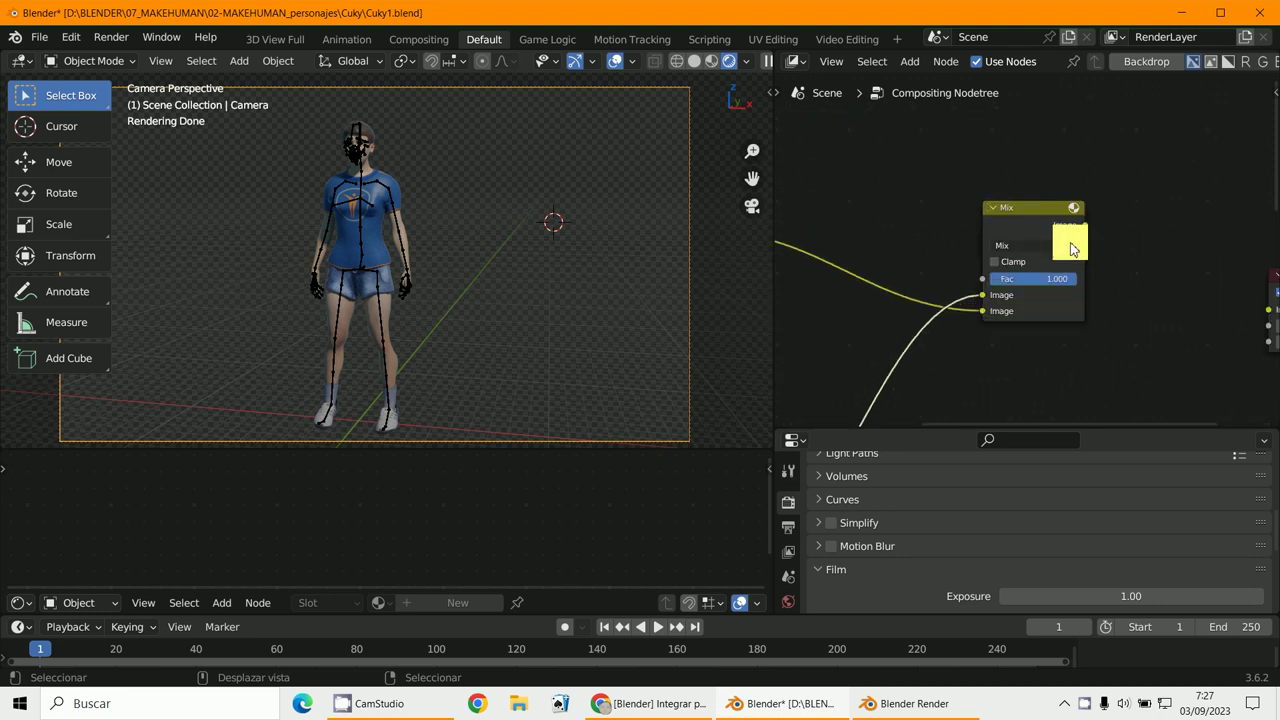
Connect the Mix node's Image output to Composite and to a new Viewer node placed below it
{"action": "scroll", "coordinate": [1071, 249], "scroll_direction": "down", "scroll_amount": 2}
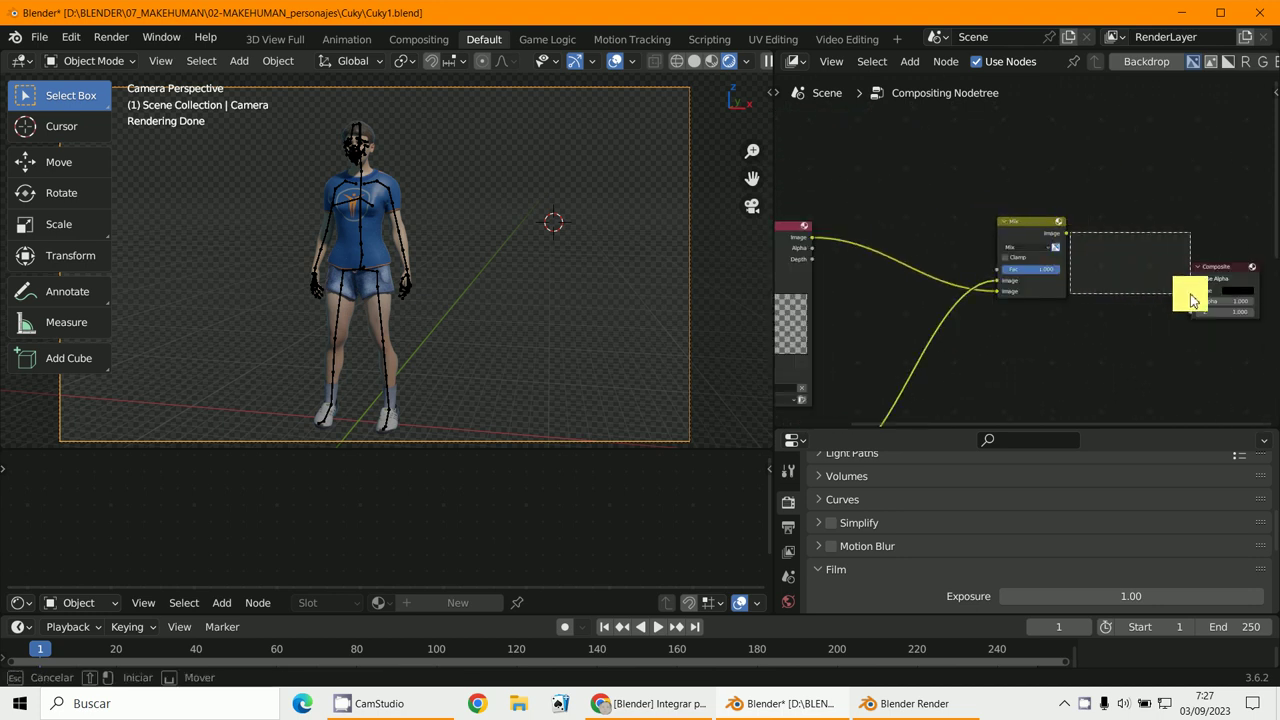
{"action": "left_click_drag", "start_coordinate": [1066, 236], "coordinate": [1190, 292]}
{"action": "left_click", "coordinate": [909, 61]}
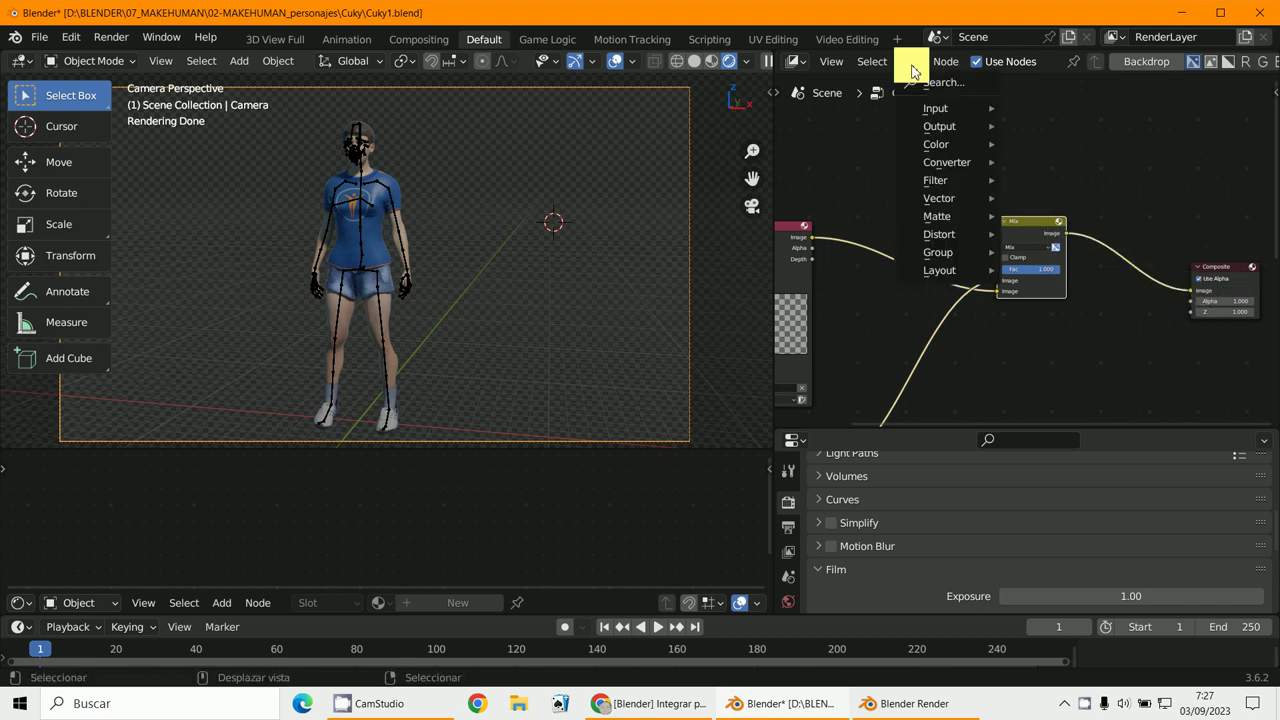
{"action": "mouse_move", "coordinate": [933, 136]}
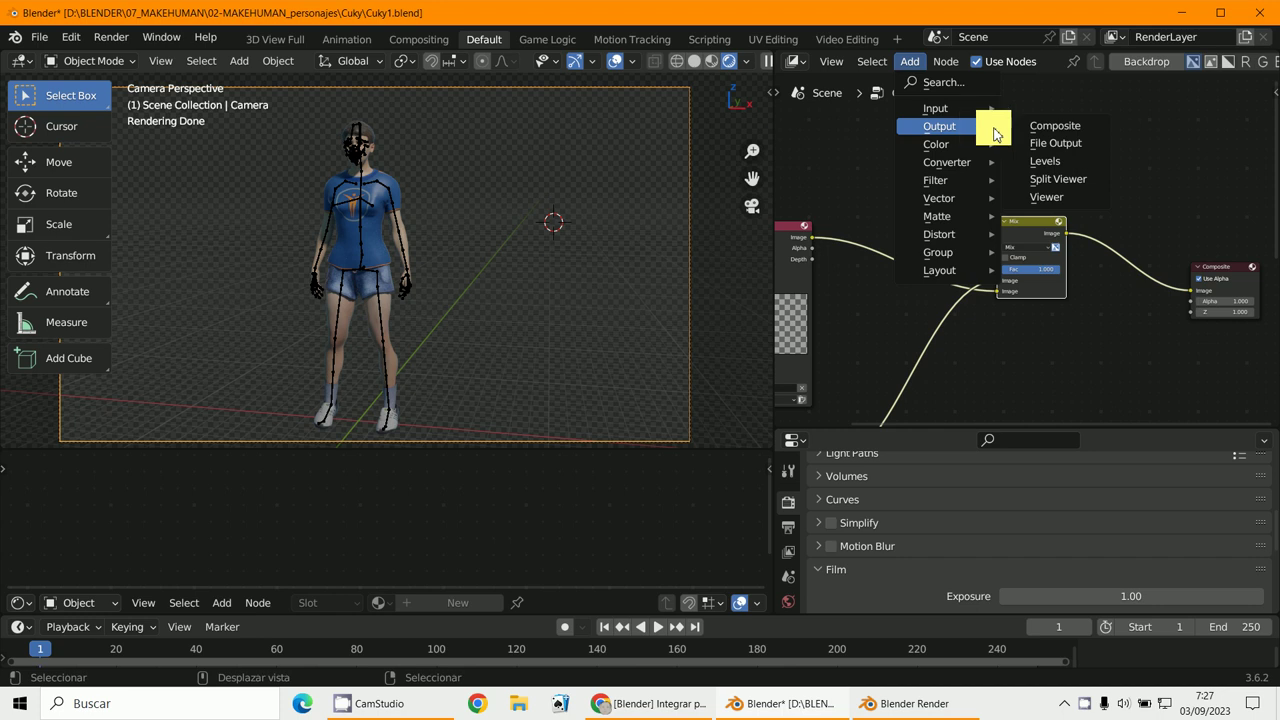
{"action": "left_click", "coordinate": [1065, 197]}
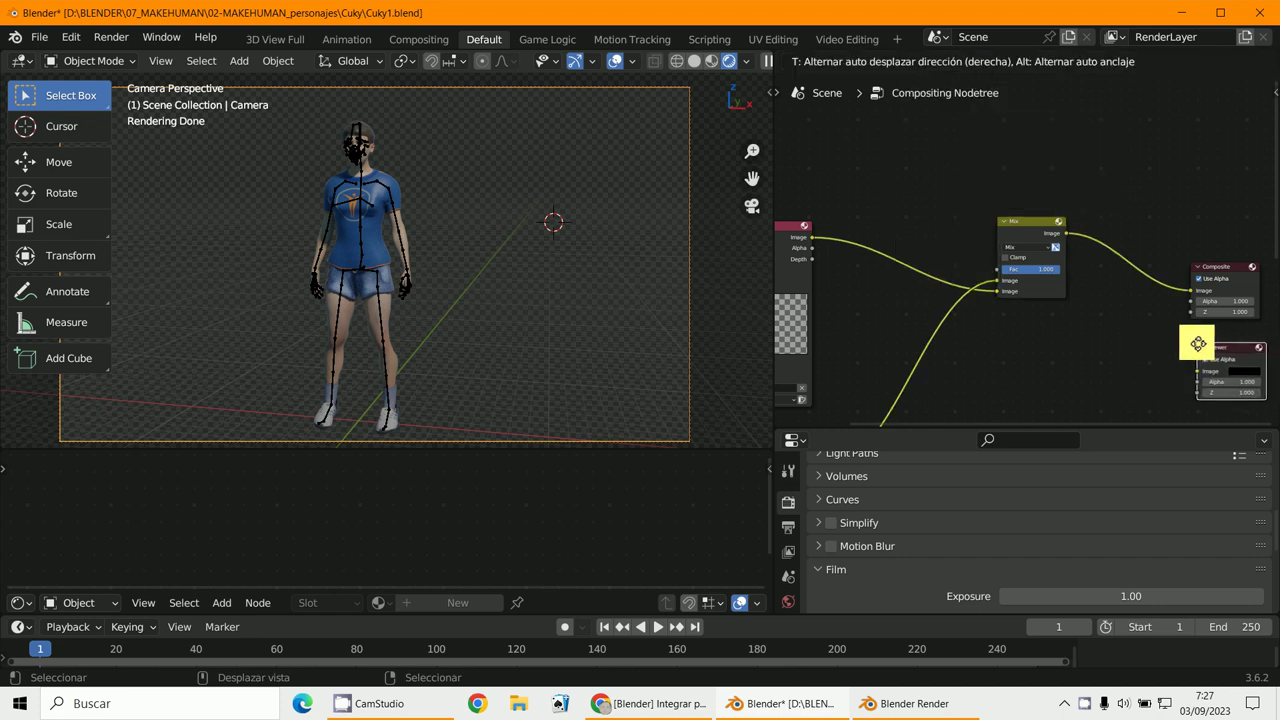
{"action": "left_click", "coordinate": [1196, 344]}
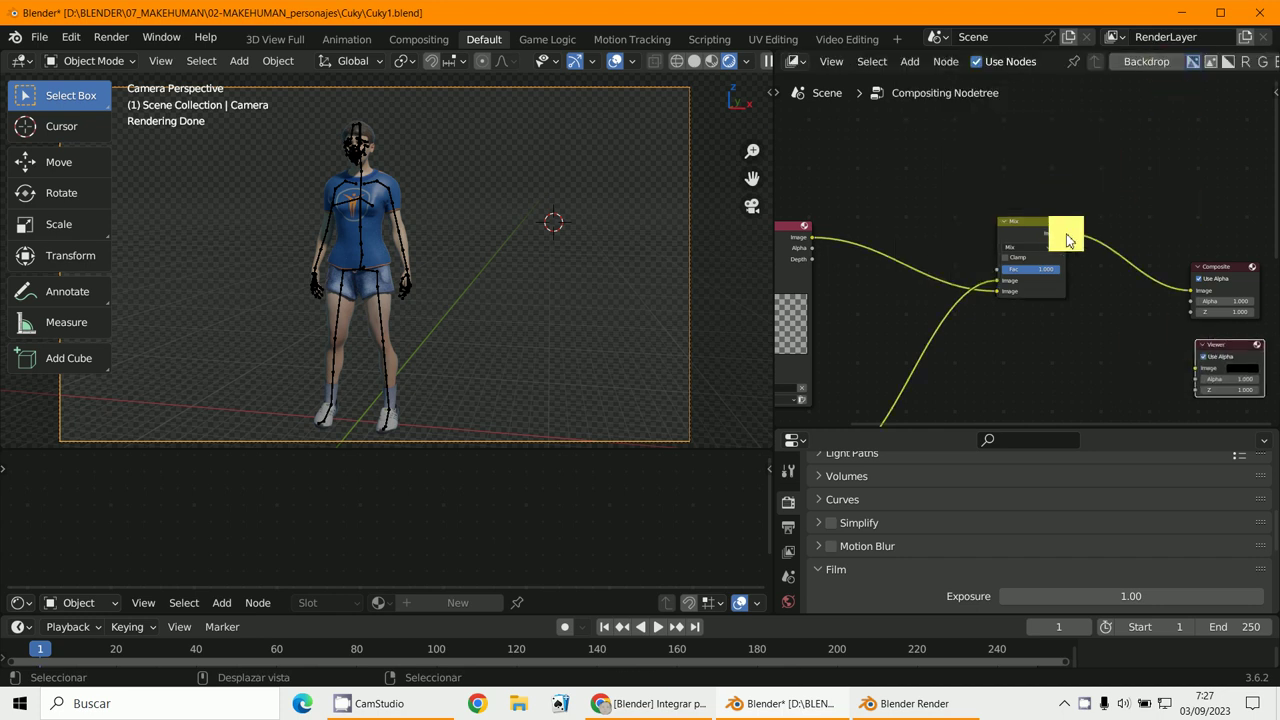
{"action": "left_click_drag", "start_coordinate": [1066, 236], "coordinate": [1200, 372]}
Turn on the compositor's Backdrop and check the composite in the render window
{"action": "left_click", "coordinate": [1145, 63]}
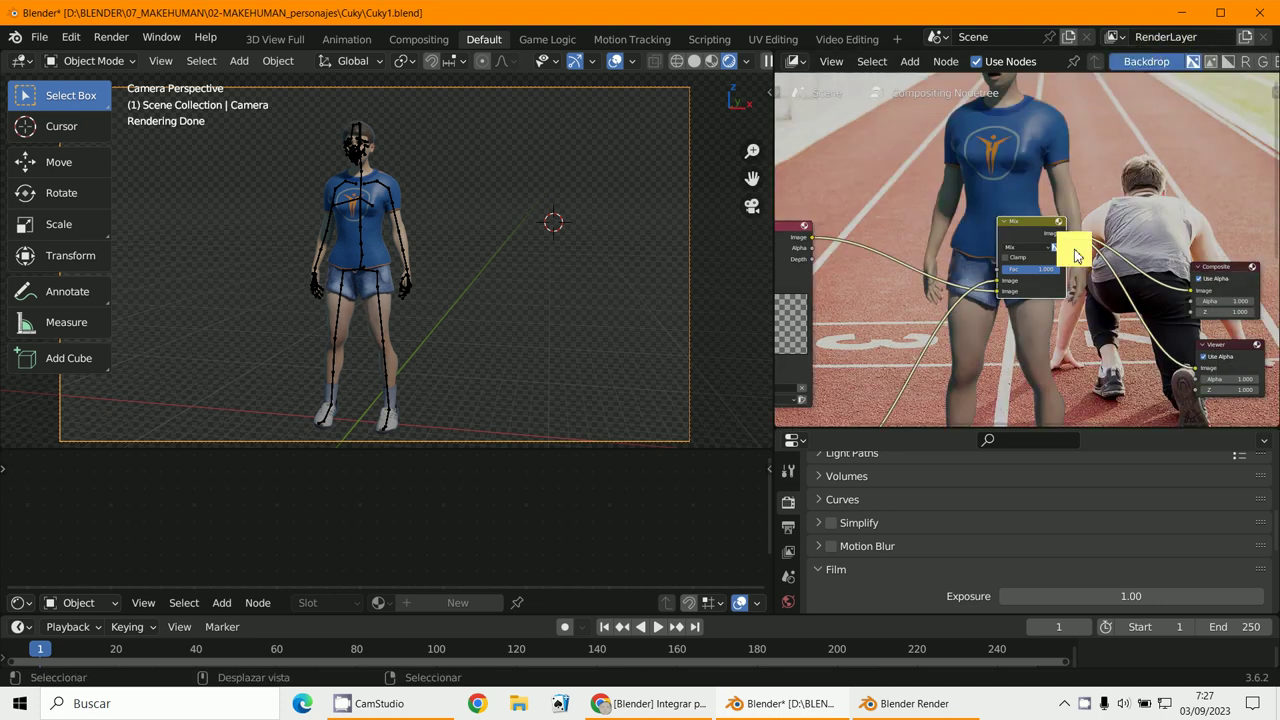
{"action": "scroll", "coordinate": [1050, 245], "scroll_direction": "down", "scroll_amount": 2}
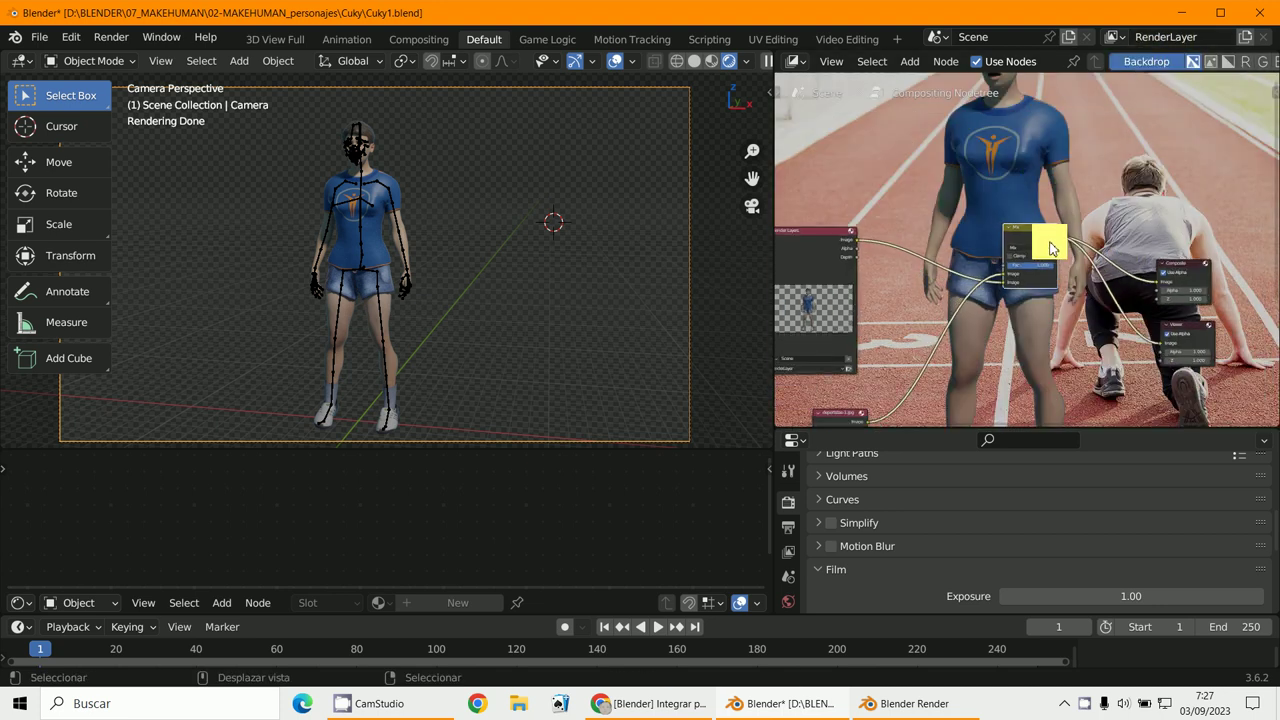
{"action": "left_click", "coordinate": [910, 702]}
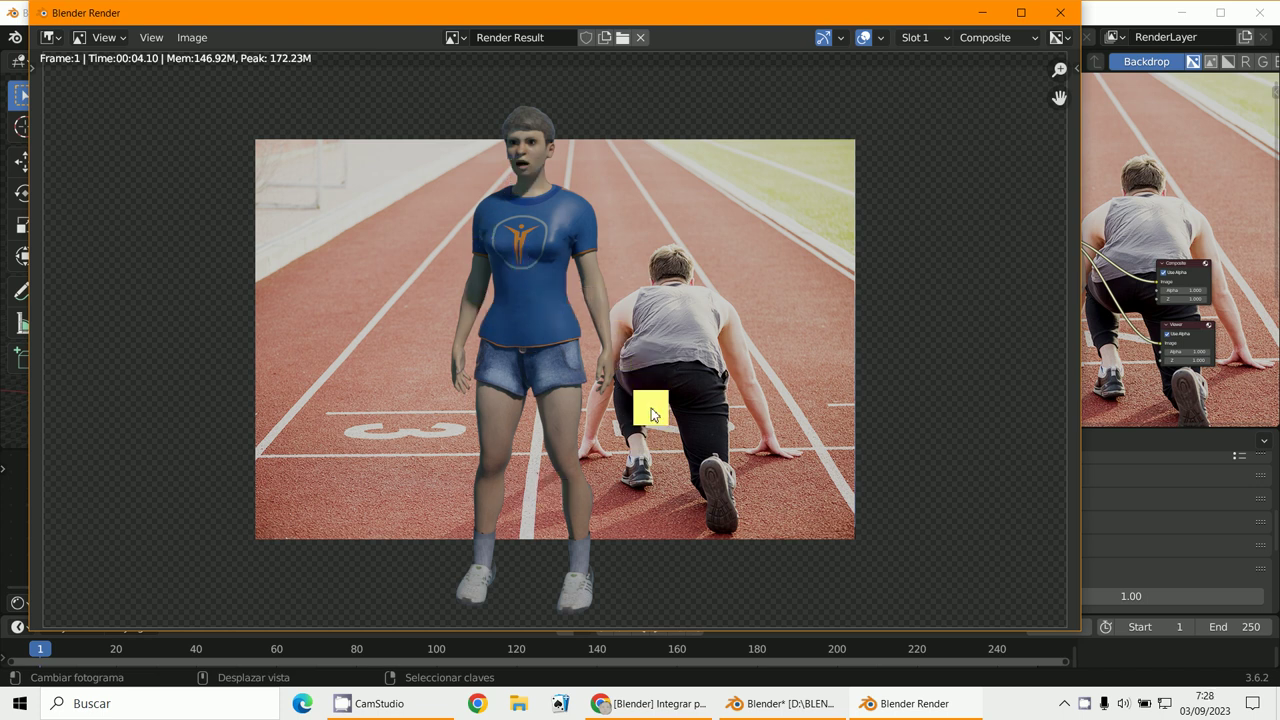
{"action": "left_click", "coordinate": [988, 16]}
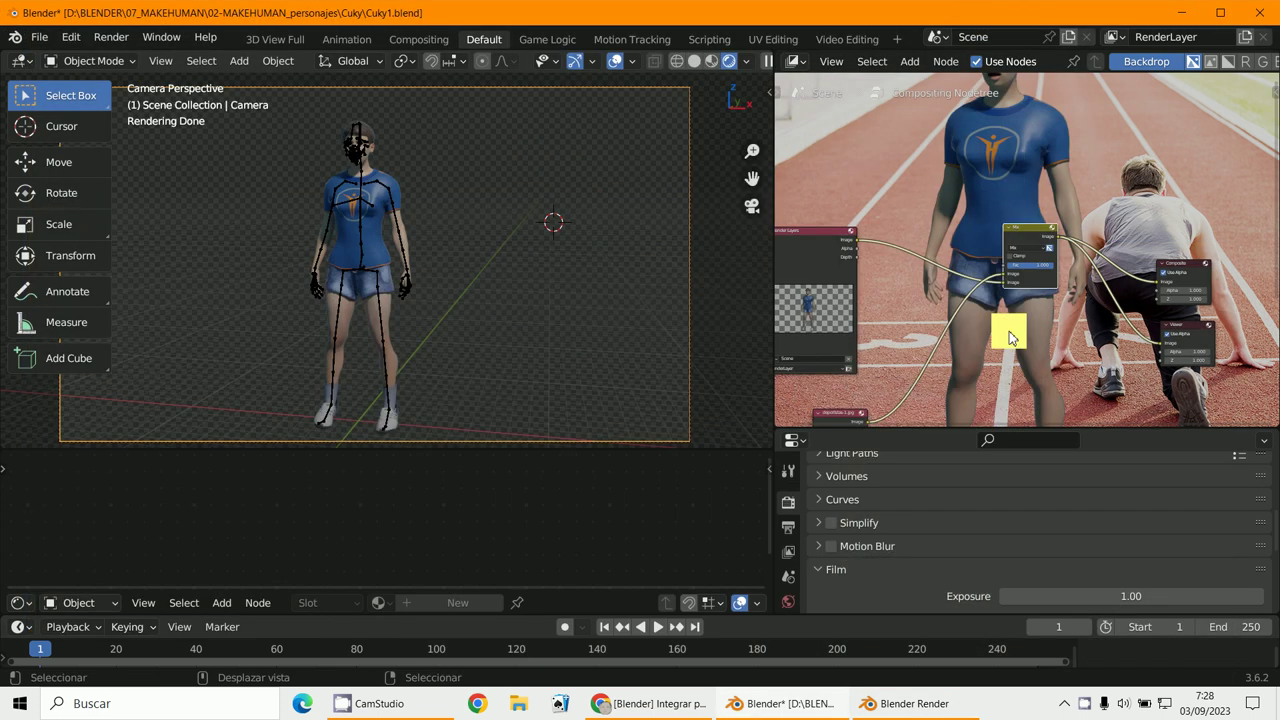
Shift the deportistas-1.jpg node slightly left and insert a Scale node into its link to the Mix node
{"action": "scroll", "coordinate": [1106, 237], "scroll_direction": "up", "scroll_amount": 2}
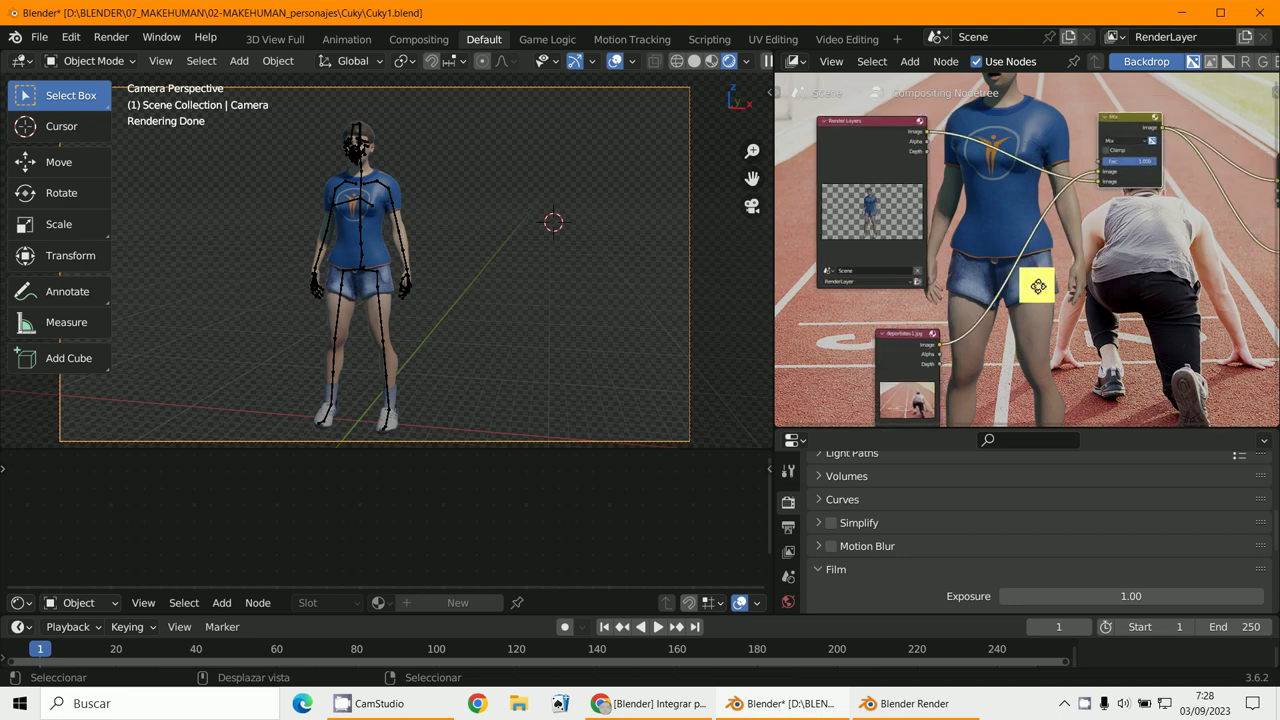
{"action": "left_click_drag", "start_coordinate": [917, 331], "coordinate": [859, 325]}
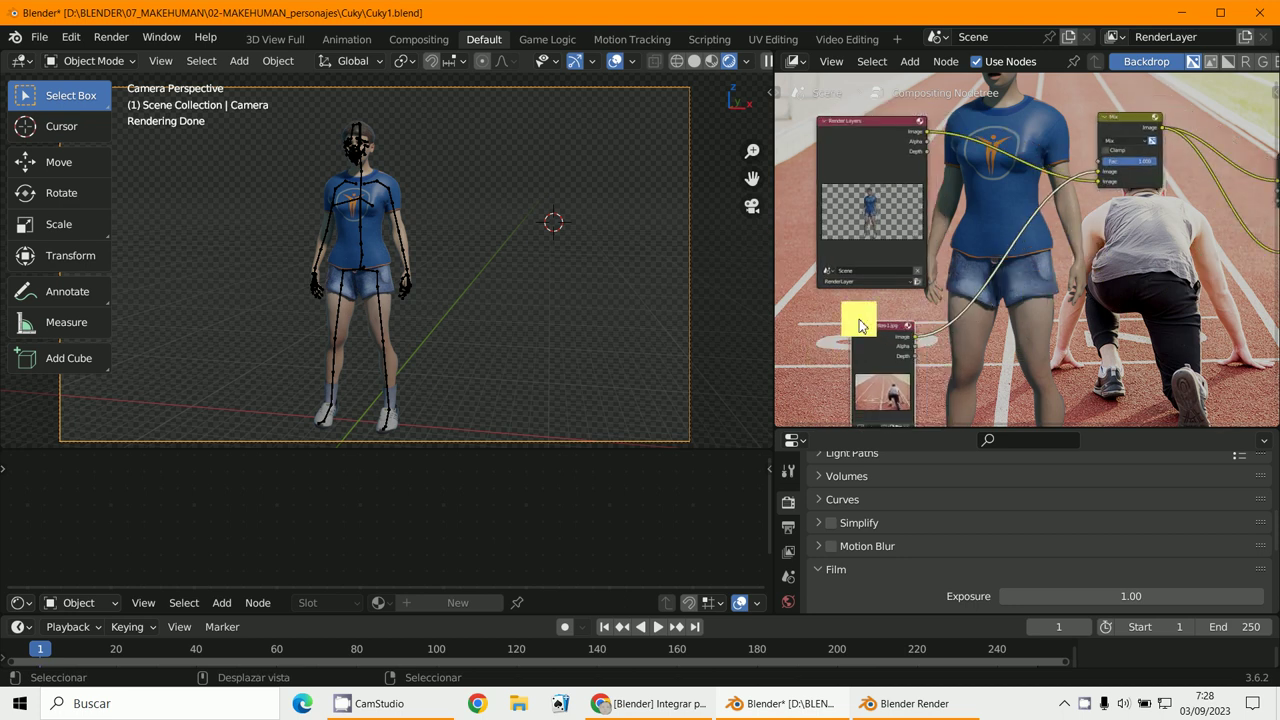
{"action": "left_click", "coordinate": [910, 58]}
{"action": "mouse_move", "coordinate": [934, 234]}
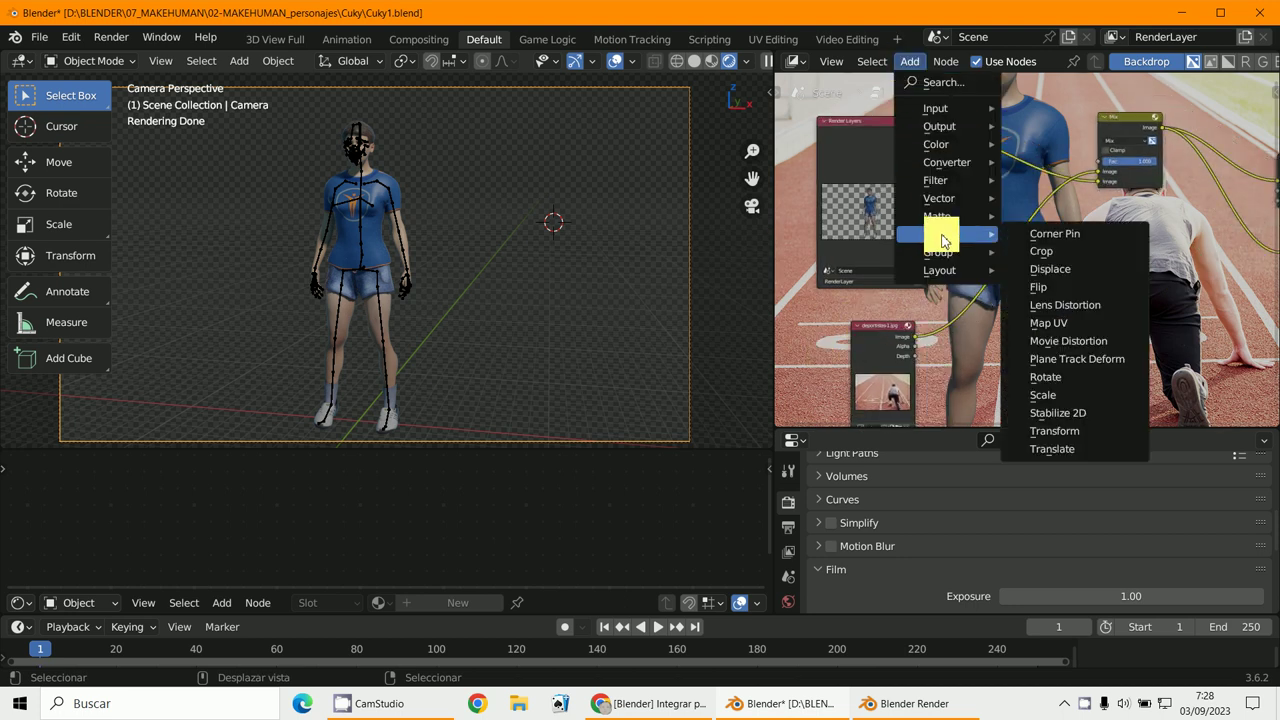
{"action": "left_click", "coordinate": [1043, 394]}
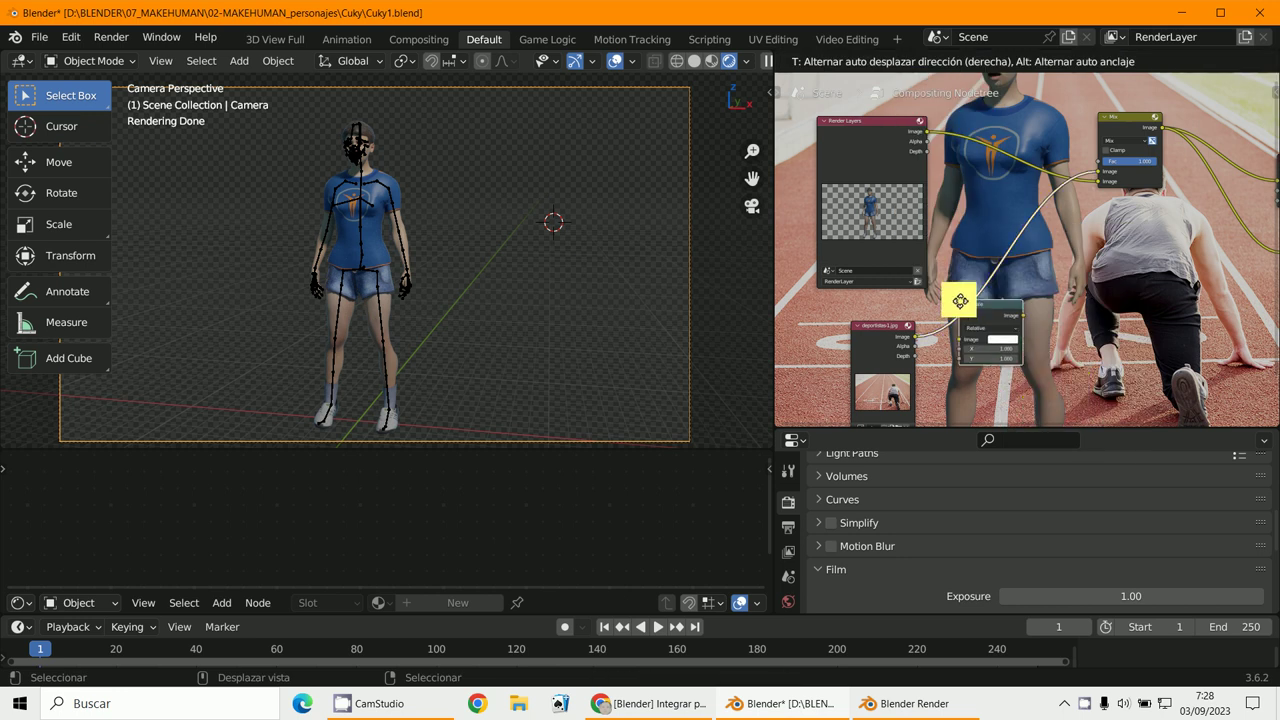
{"action": "left_click", "coordinate": [965, 310]}
Set the Scale node to Render Size and check the composite in the render window
{"action": "scroll", "coordinate": [965, 310], "scroll_direction": "up", "scroll_amount": 2}
{"action": "middle_click_drag", "start_coordinate": [980, 309], "coordinate": [1074, 206]}
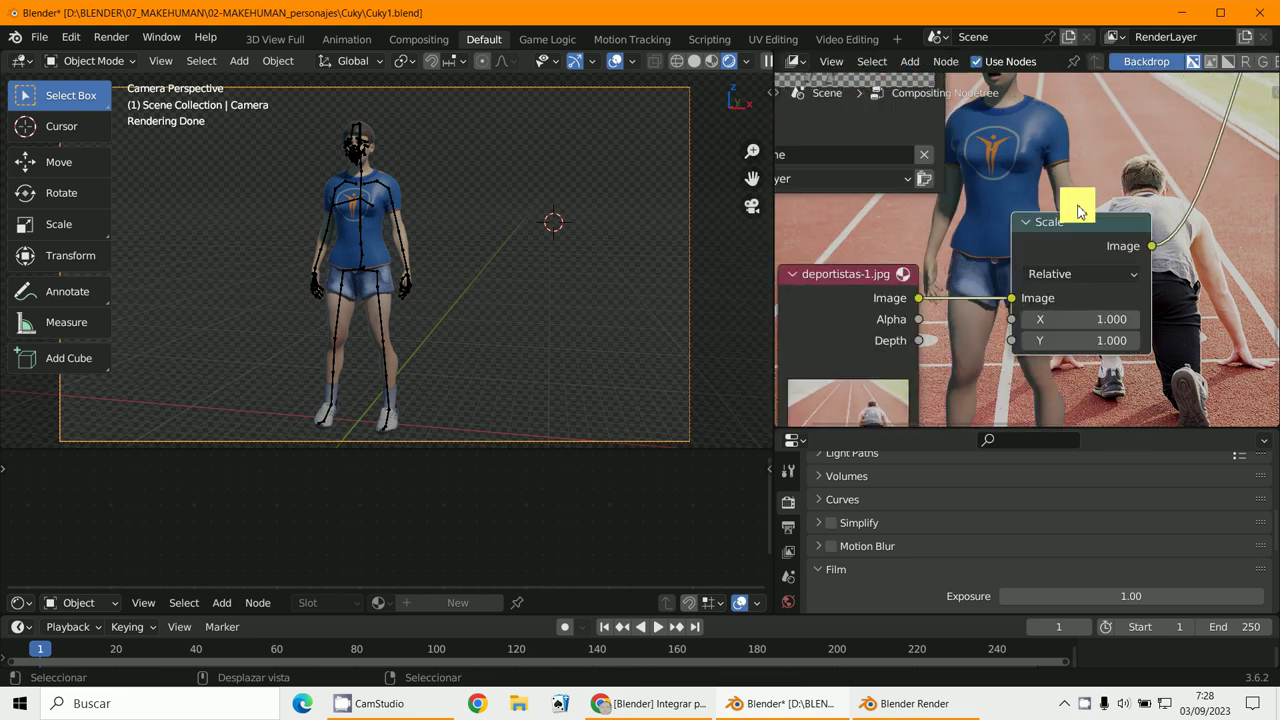
{"action": "left_click", "coordinate": [1066, 280]}
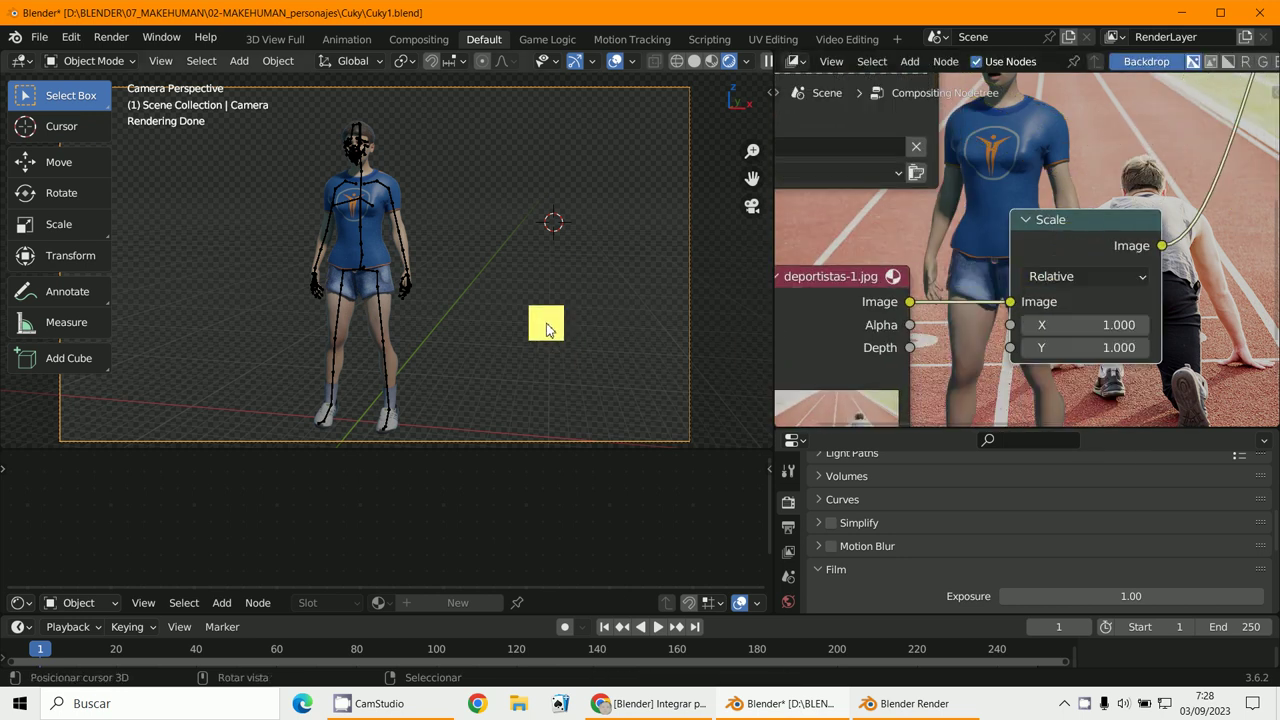
{"action": "left_click", "coordinate": [1080, 287]}
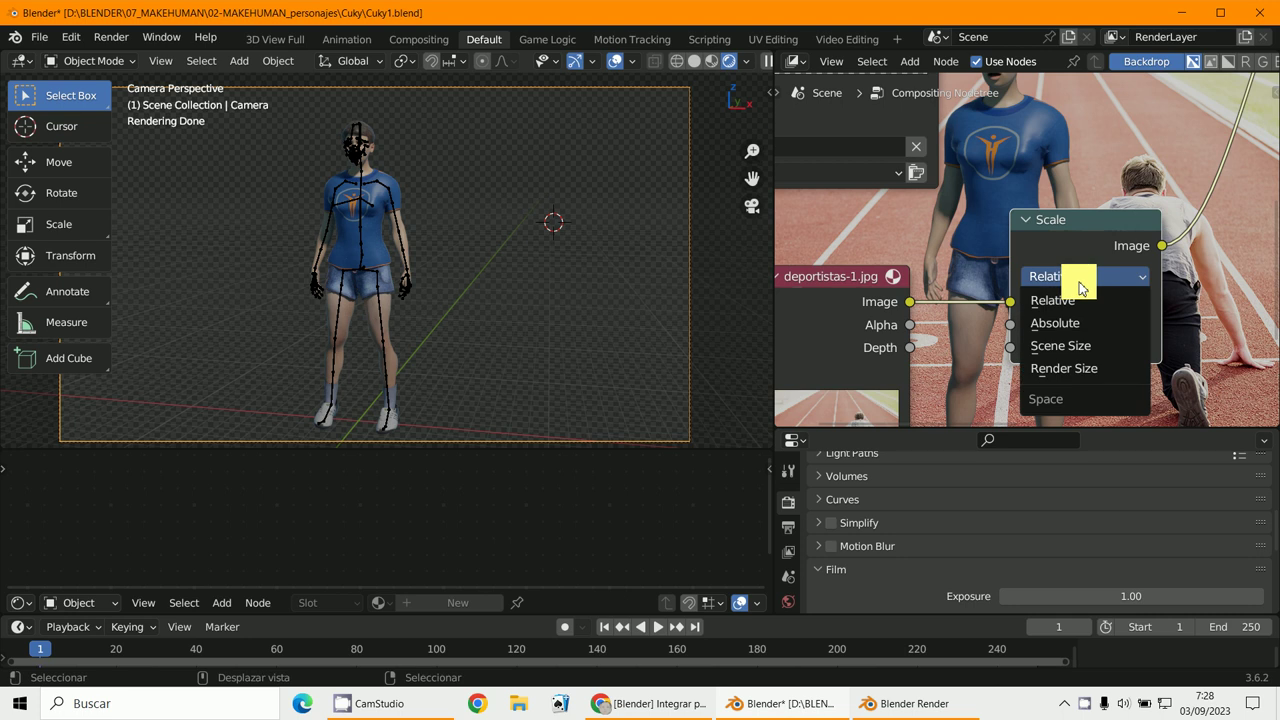
{"action": "left_click", "coordinate": [1061, 370]}
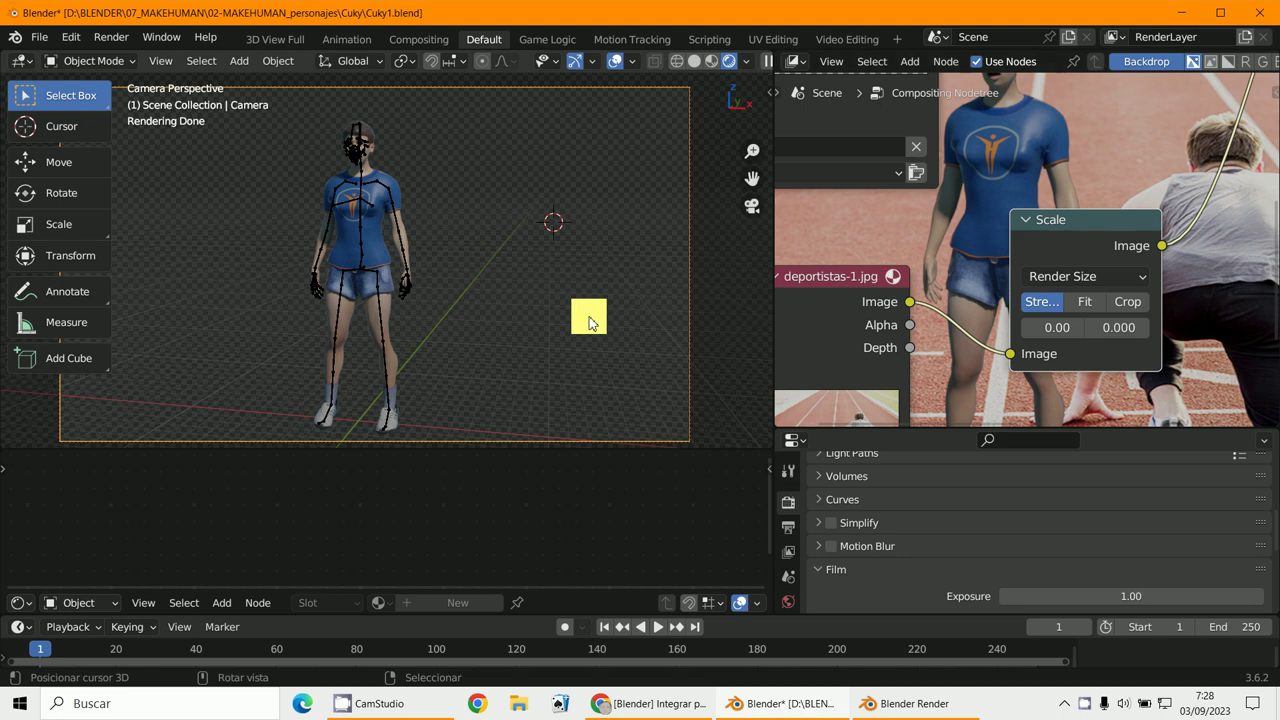
{"action": "left_click", "coordinate": [905, 703]}
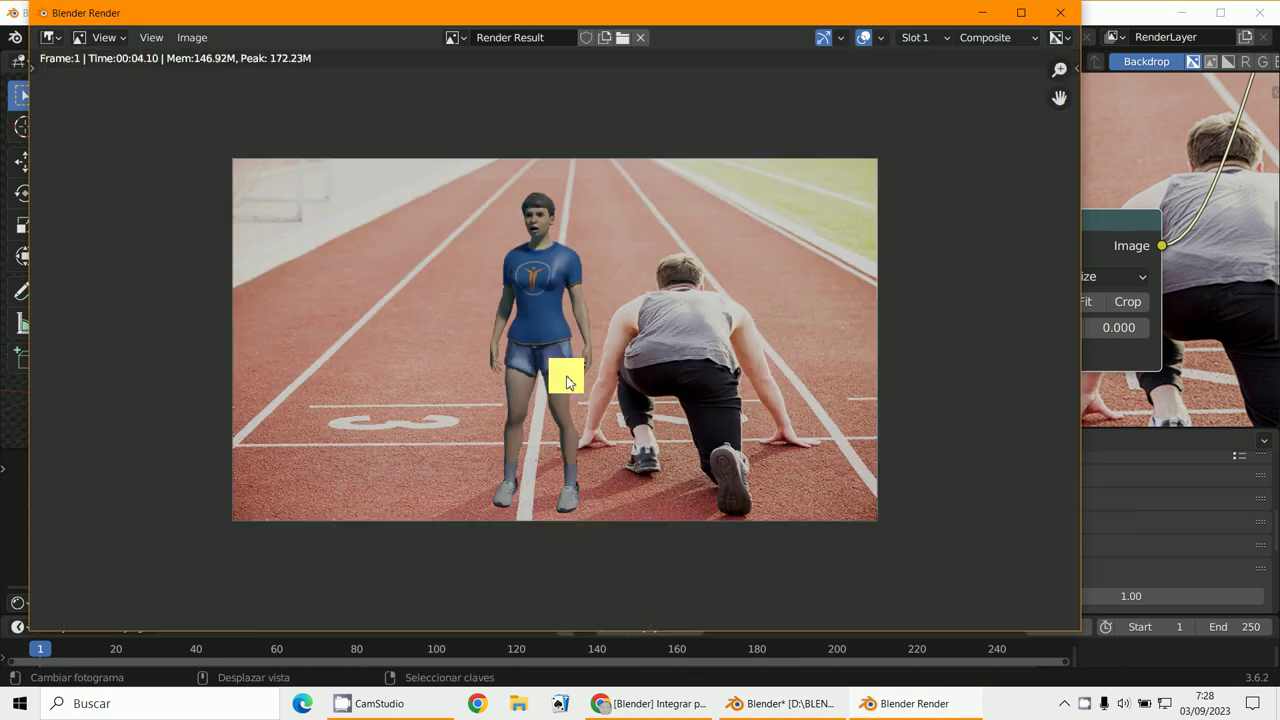
{"action": "scroll", "coordinate": [329, 443], "scroll_direction": "up", "scroll_amount": 3}
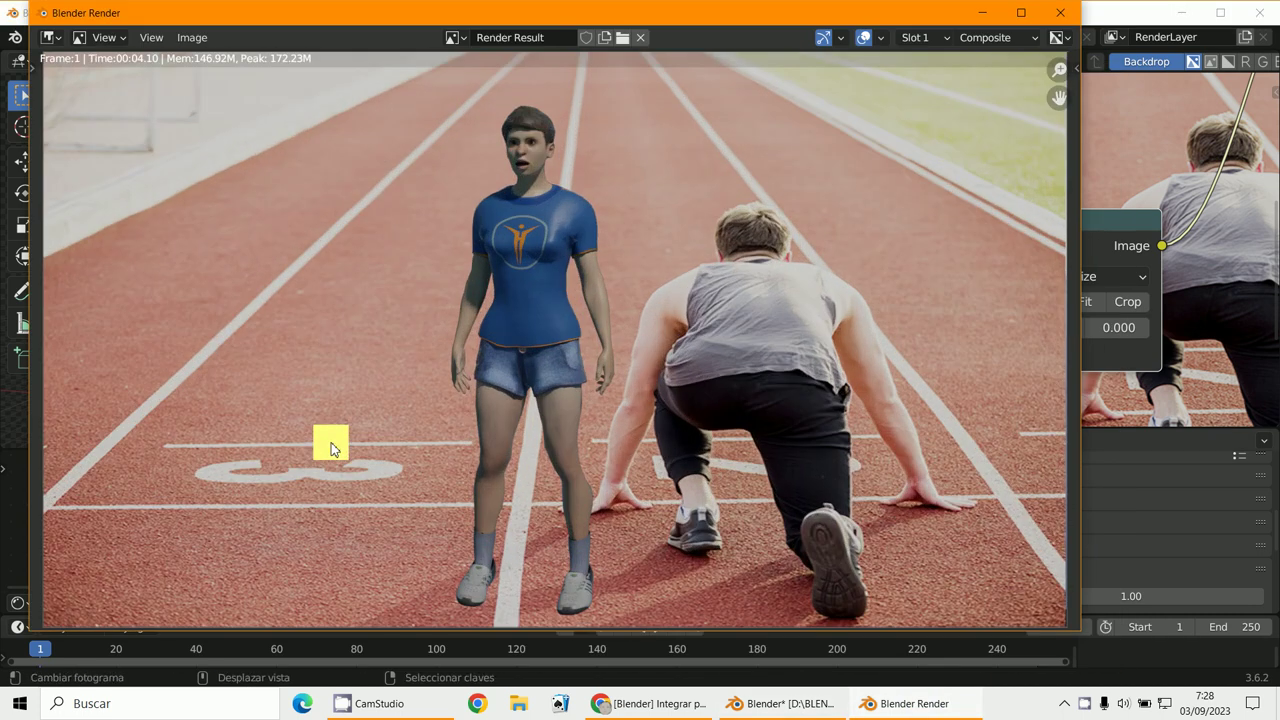
{"action": "left_click", "coordinate": [988, 13]}
Select the lamp and inspect its placement relative to the character from the right and front views
{"action": "scroll", "coordinate": [953, 327], "scroll_direction": "down", "scroll_amount": 1}
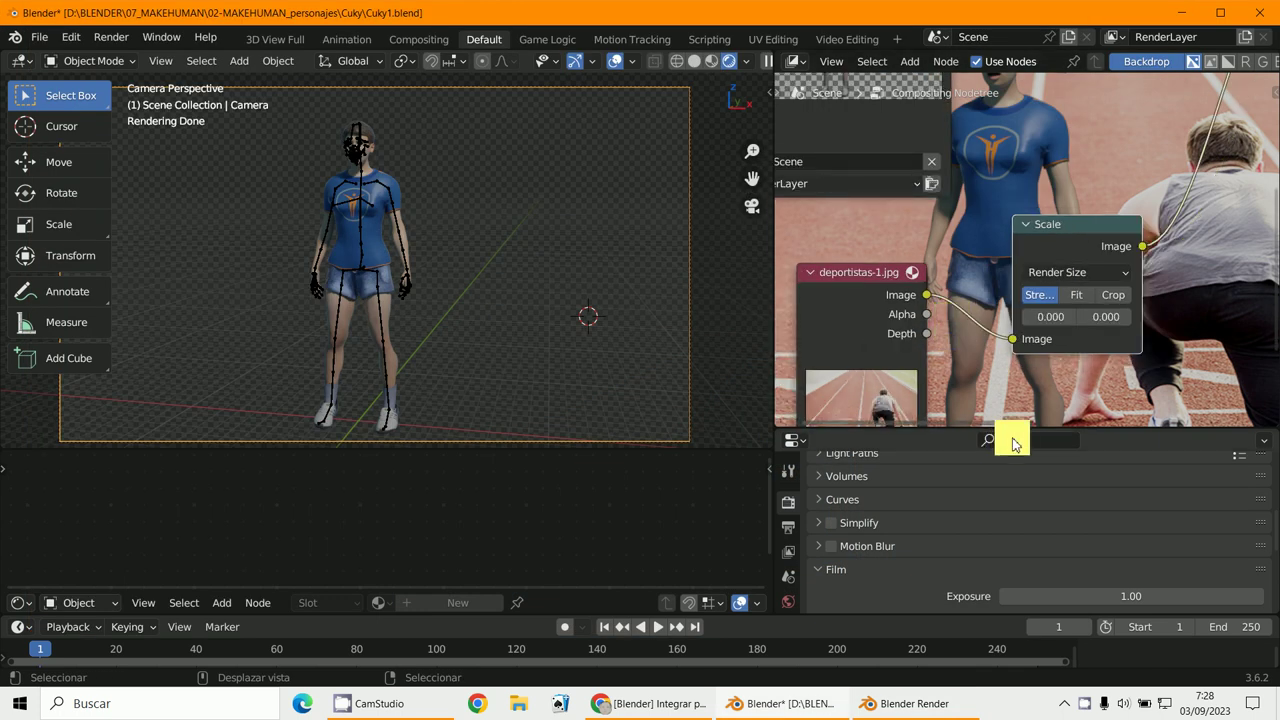
{"action": "left_click_drag", "start_coordinate": [1006, 428], "coordinate": [986, 338]}
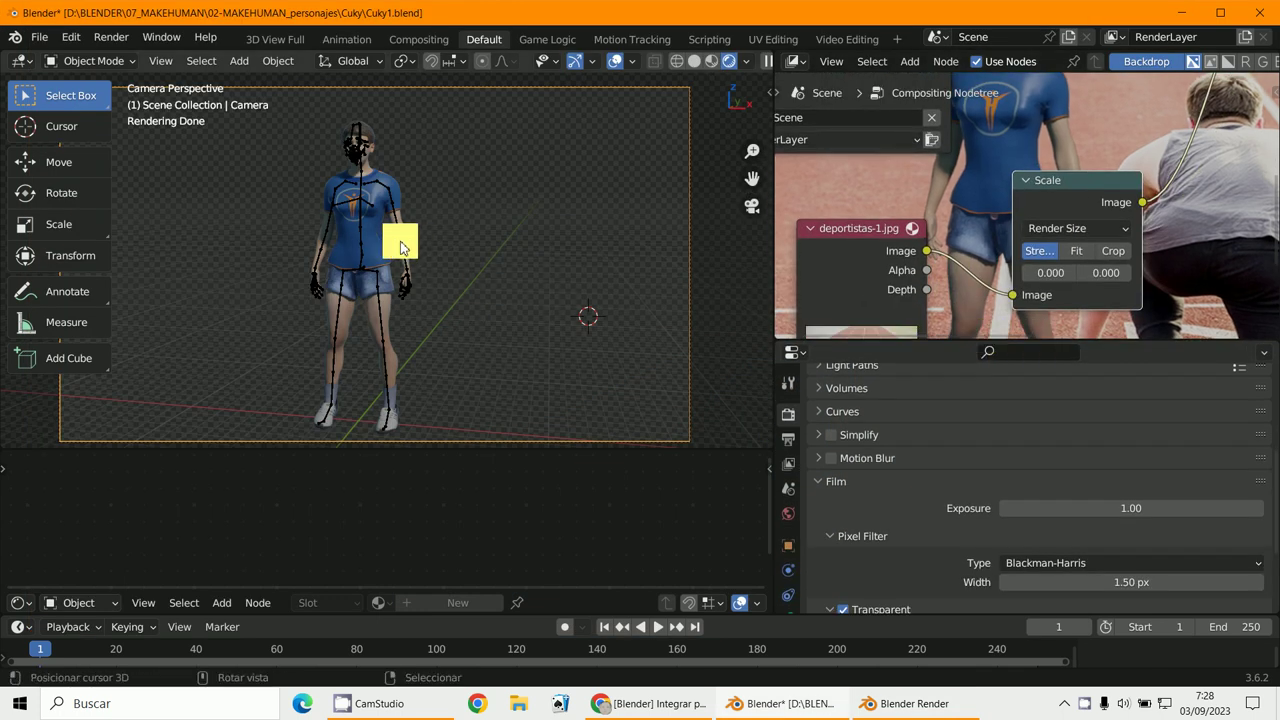
{"action": "middle_click_drag", "start_coordinate": [400, 240], "coordinate": [517, 300]}
{"action": "scroll", "coordinate": [443, 234], "scroll_direction": "down", "scroll_amount": 4}
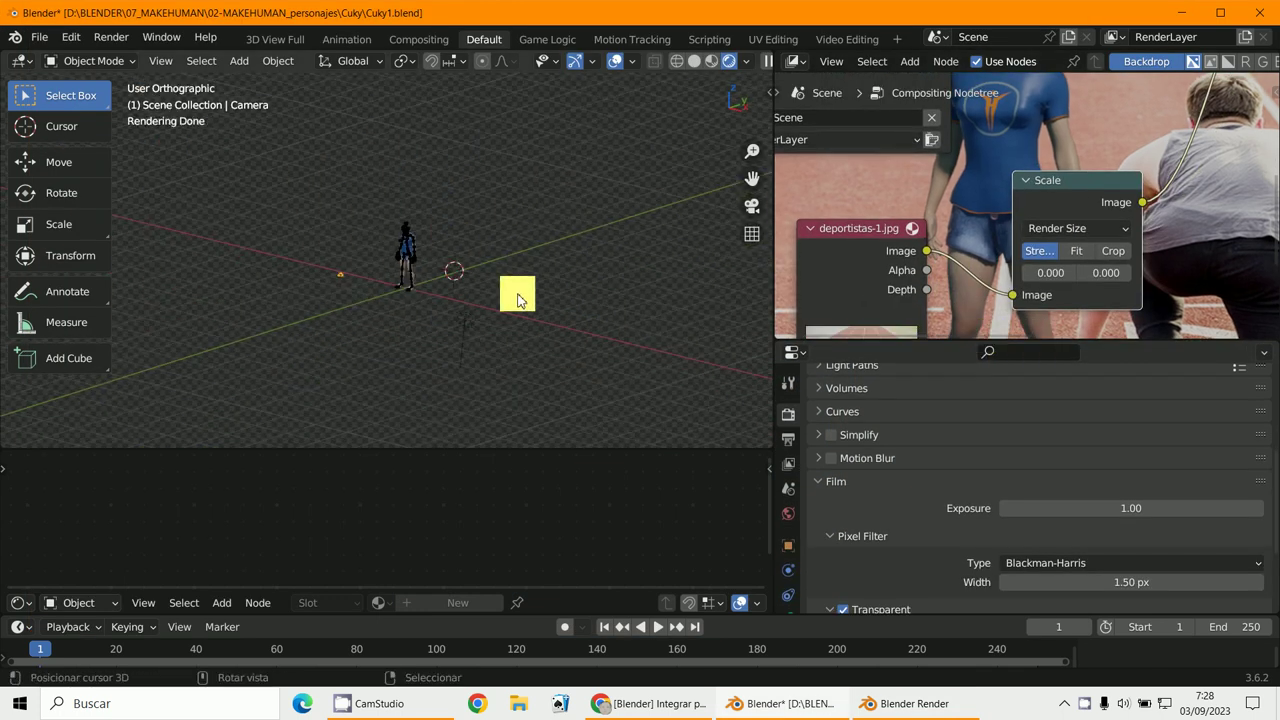
{"action": "left_click", "coordinate": [470, 328]}
{"action": "key", "text": "KP_3"}
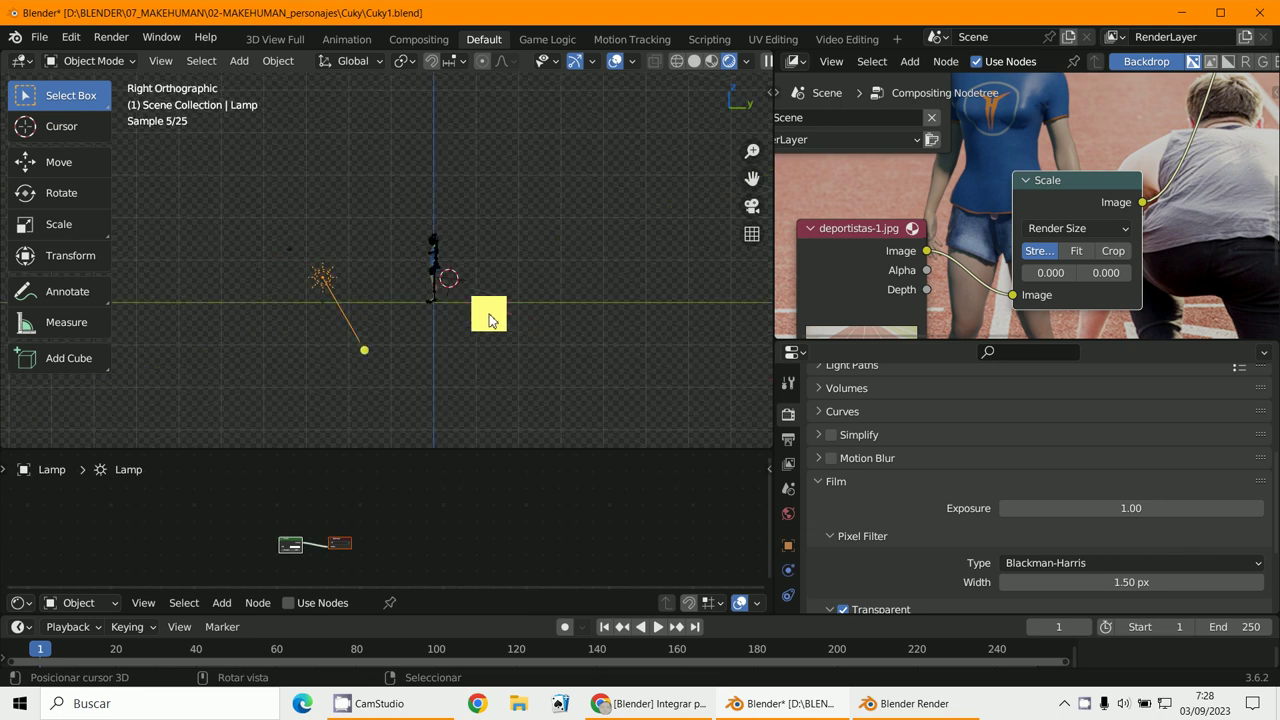
{"action": "scroll", "coordinate": [489, 318], "scroll_direction": "up", "scroll_amount": 5}
{"action": "middle_click_drag", "start_coordinate": [513, 380], "coordinate": [466, 262]}
{"action": "key", "text": "KP_1"}
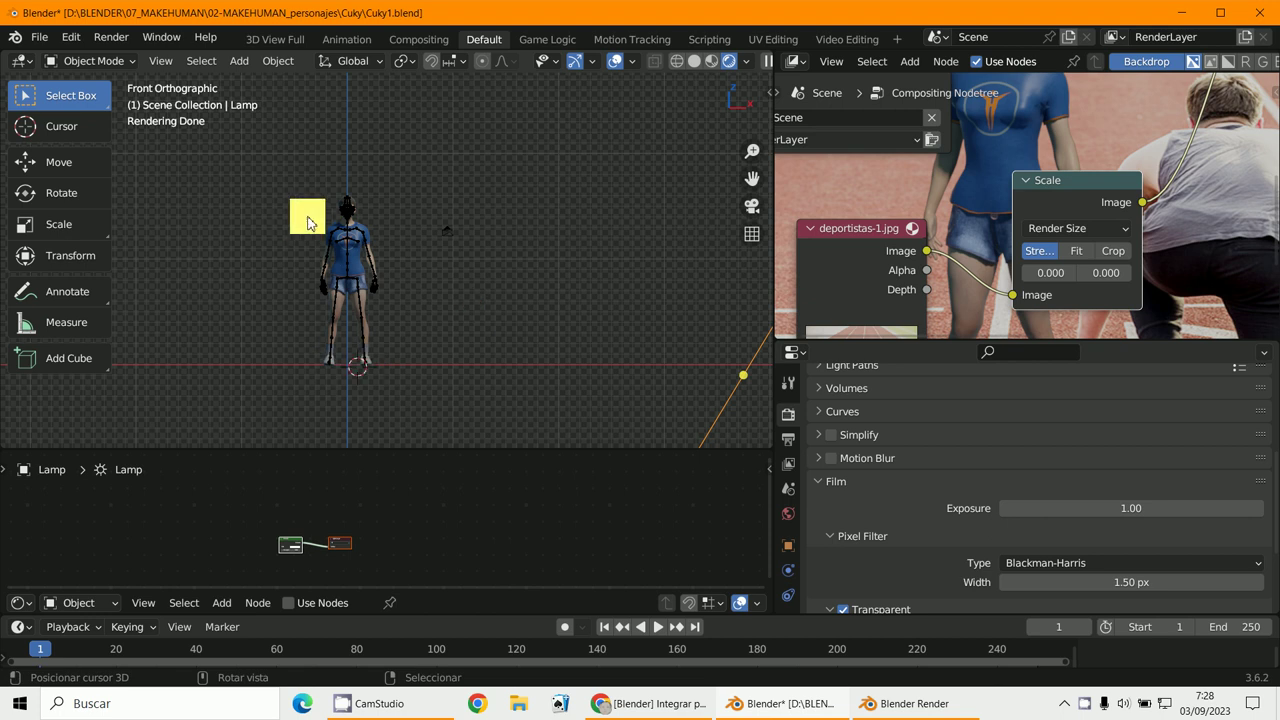
Examine the compositor node layout and the character, camera and lamp from several perspective angles
{"action": "left_click_drag", "start_coordinate": [774, 273], "coordinate": [712, 270]}
{"action": "scroll", "coordinate": [423, 380], "scroll_direction": "up", "scroll_amount": 3}
{"action": "middle_click_drag", "start_coordinate": [423, 380], "coordinate": [526, 409], "text": "shift"}
{"action": "scroll", "coordinate": [556, 400], "scroll_direction": "down", "scroll_amount": 2}
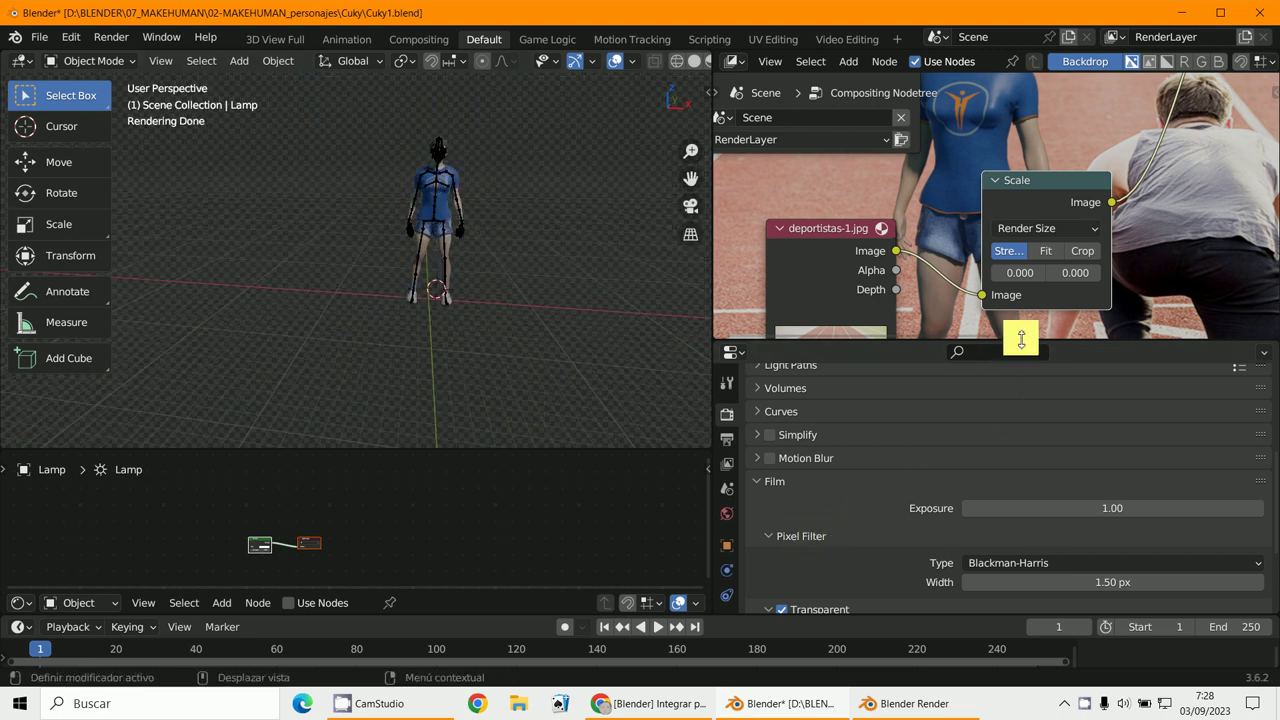
{"action": "scroll", "coordinate": [1097, 186], "scroll_direction": "down", "scroll_amount": 5}
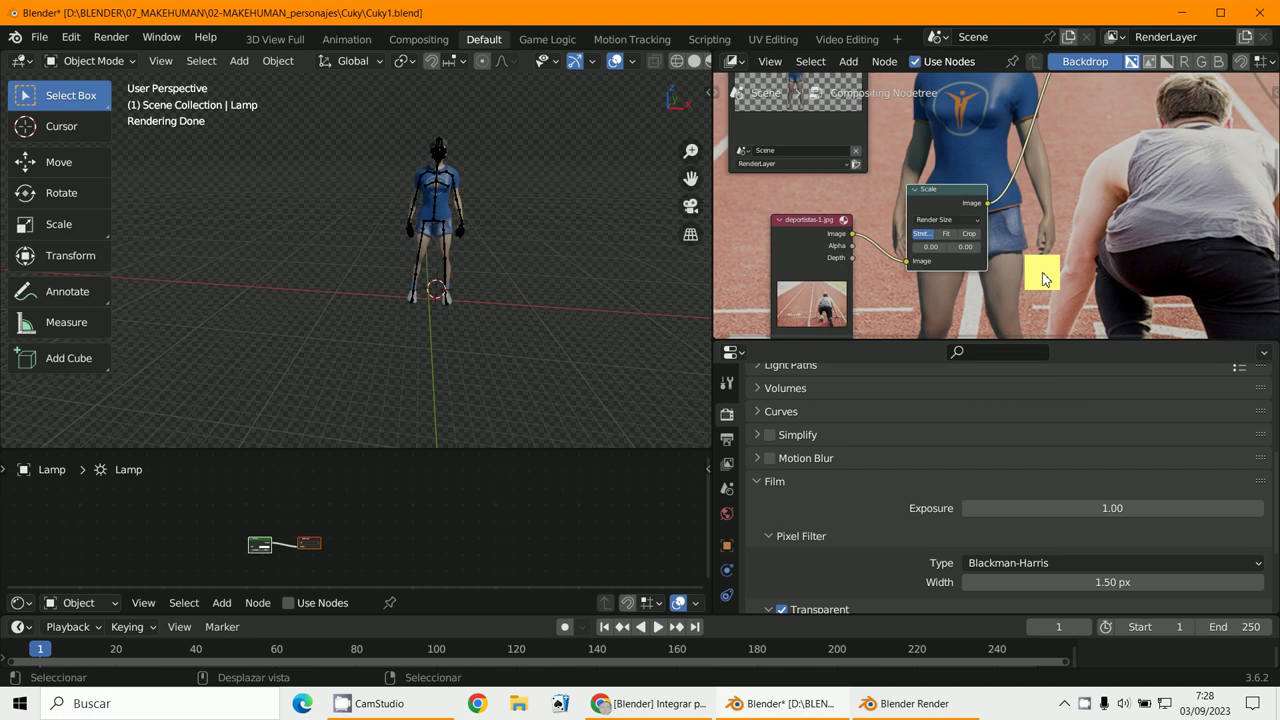
{"action": "scroll", "coordinate": [1042, 276], "scroll_direction": "down", "scroll_amount": 1}
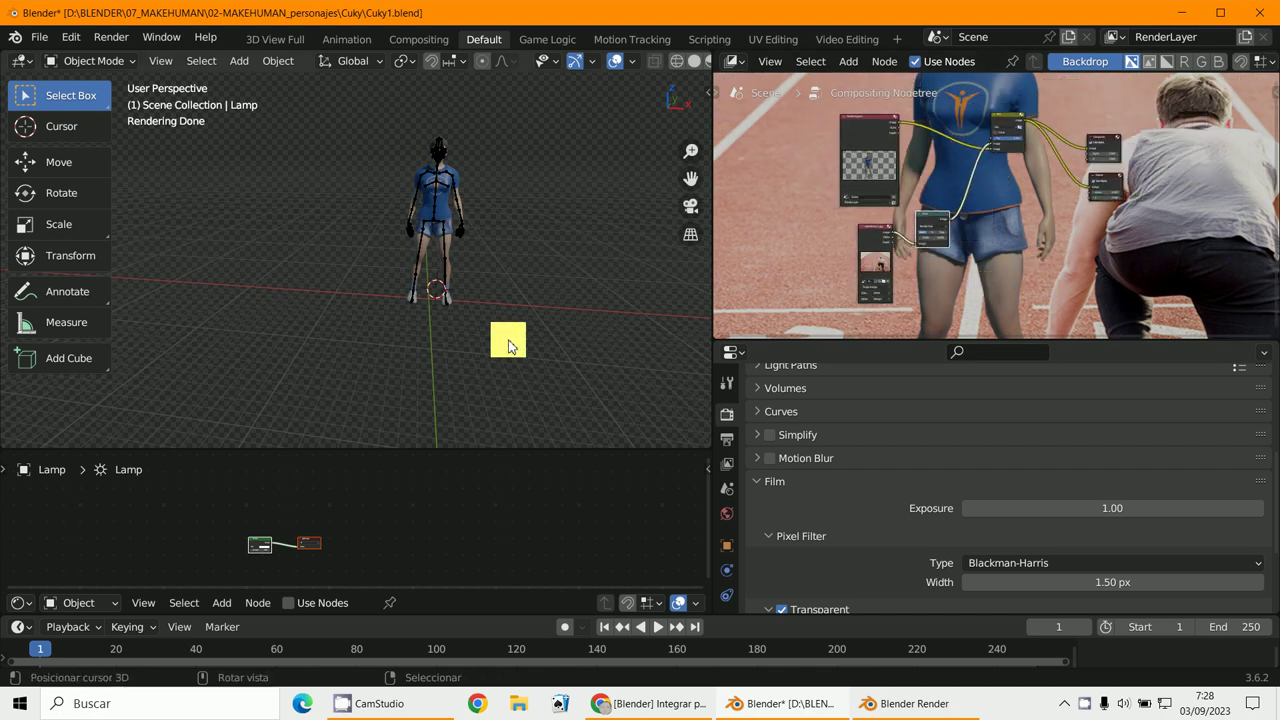
{"action": "middle_click_drag", "start_coordinate": [509, 340], "coordinate": [468, 338]}
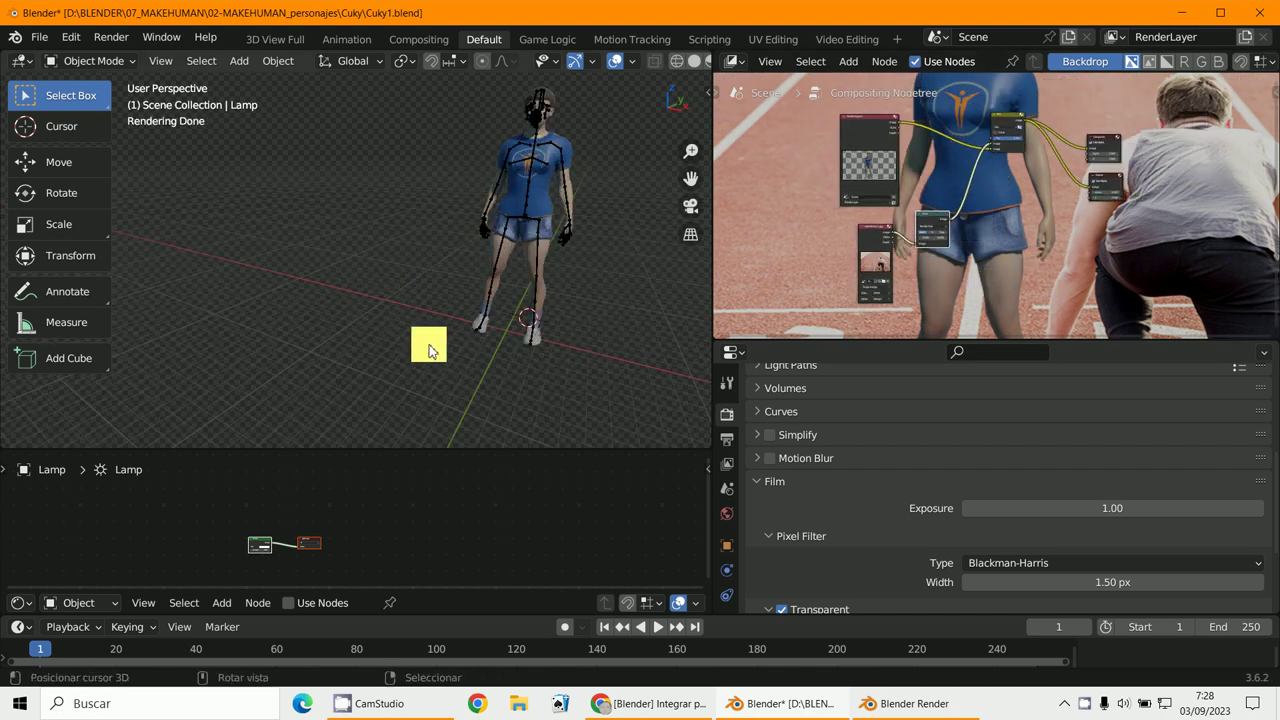
{"action": "scroll", "coordinate": [580, 190], "scroll_direction": "down", "scroll_amount": 5}
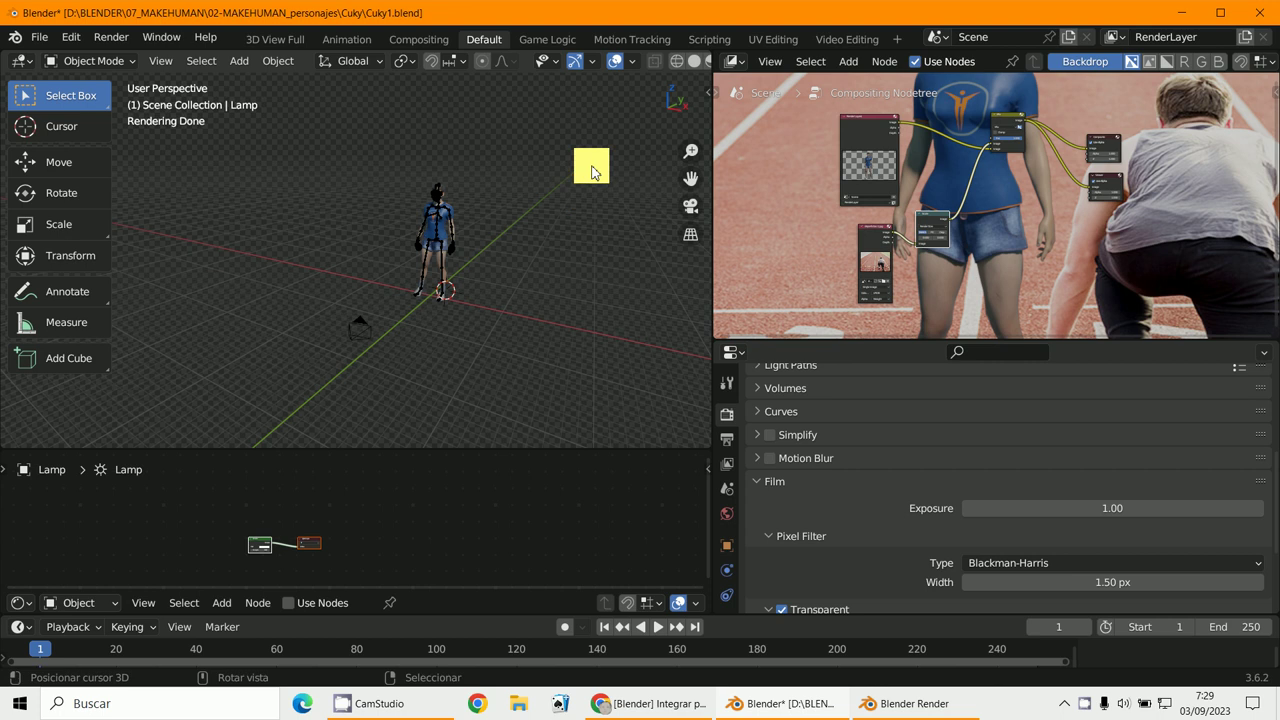
{"action": "middle_click_drag", "start_coordinate": [591, 163], "coordinate": [304, 340]}
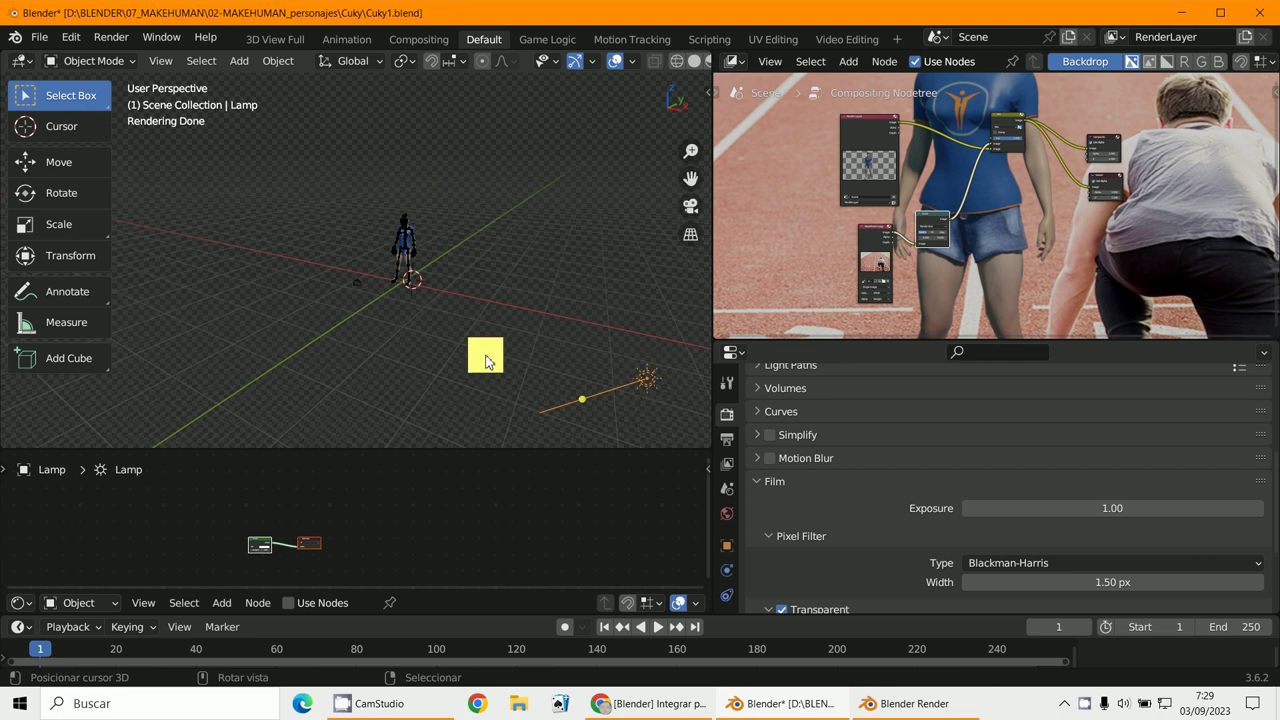
{"action": "middle_click_drag", "start_coordinate": [486, 357], "coordinate": [471, 266]}
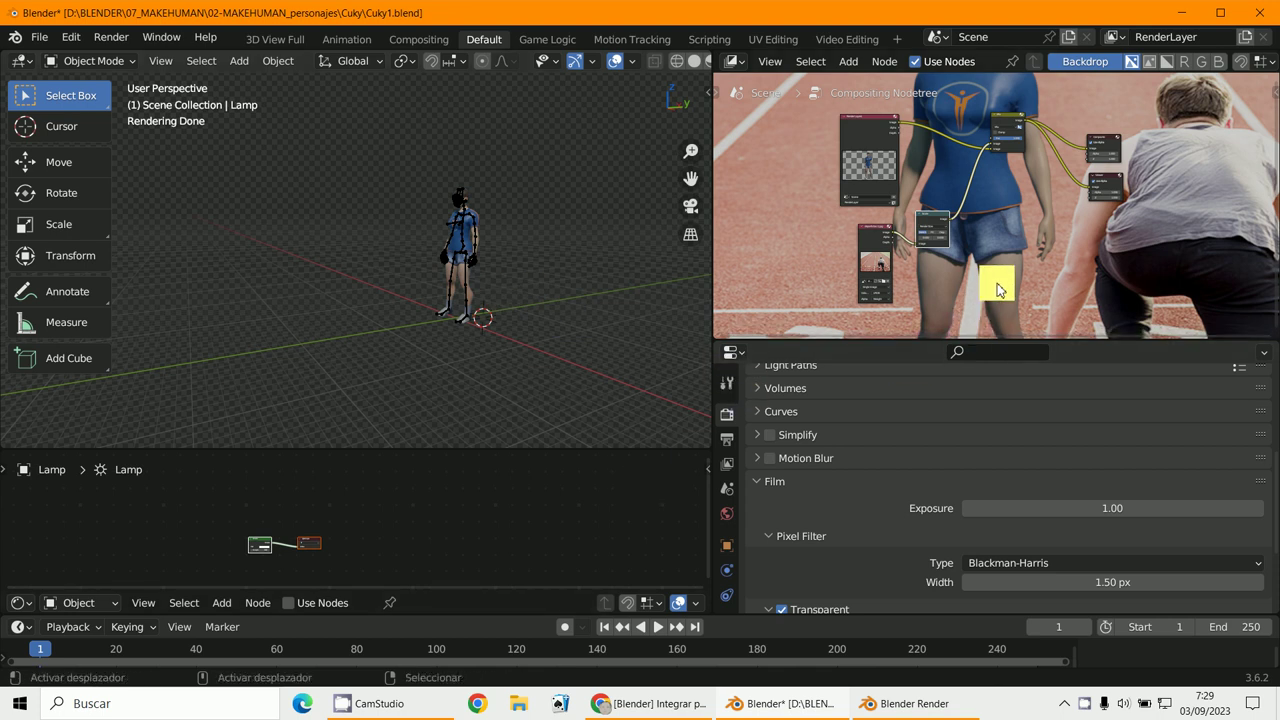
Review the Film transparency settings and enlarge the compositor area over the Properties editor and the 3D viewport
{"action": "scroll", "coordinate": [997, 290], "scroll_direction": "down", "scroll_amount": 2}
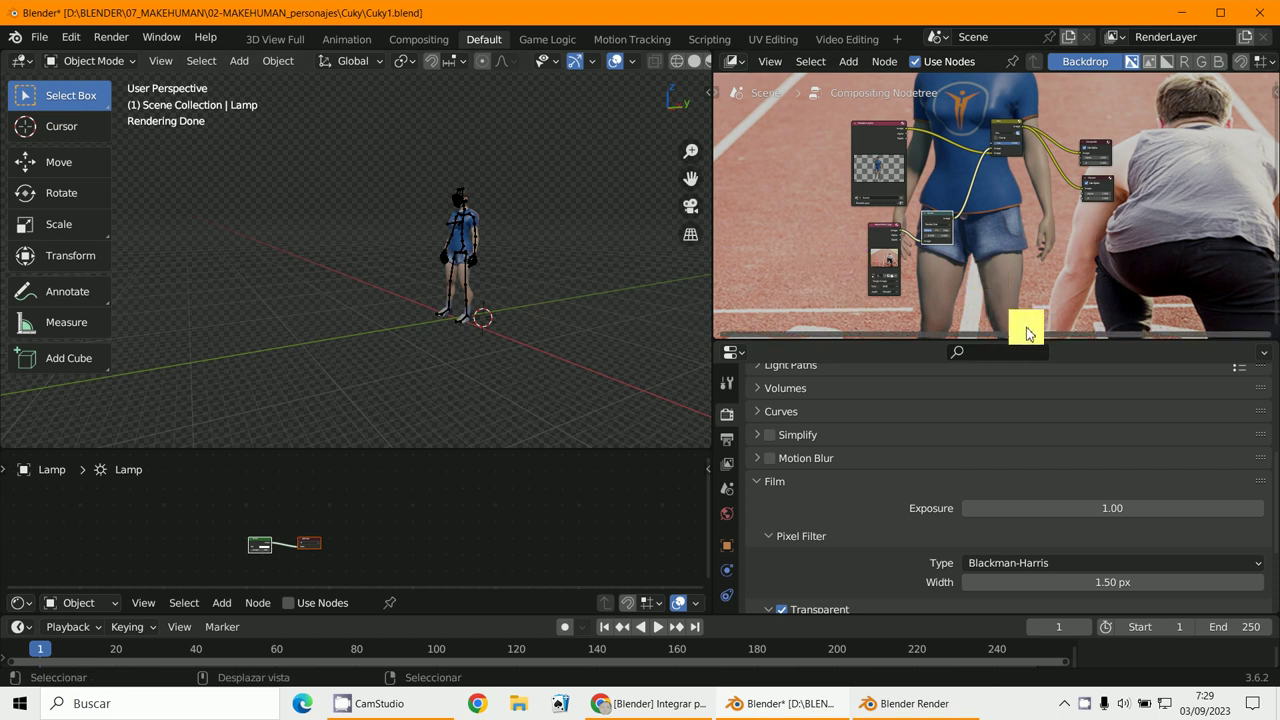
{"action": "scroll", "coordinate": [877, 495], "scroll_direction": "down", "scroll_amount": 3}
{"action": "scroll", "coordinate": [877, 503], "scroll_direction": "down", "scroll_amount": 1}
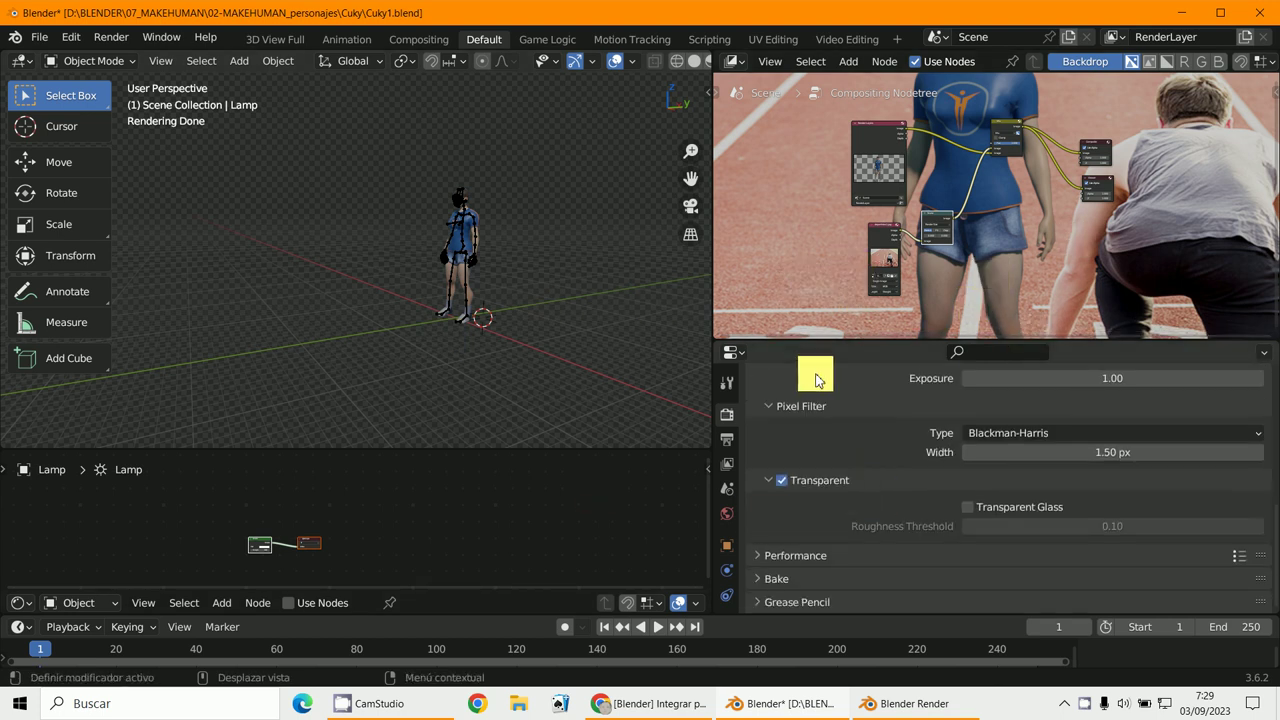
{"action": "left_click_drag", "start_coordinate": [850, 343], "coordinate": [850, 565]}
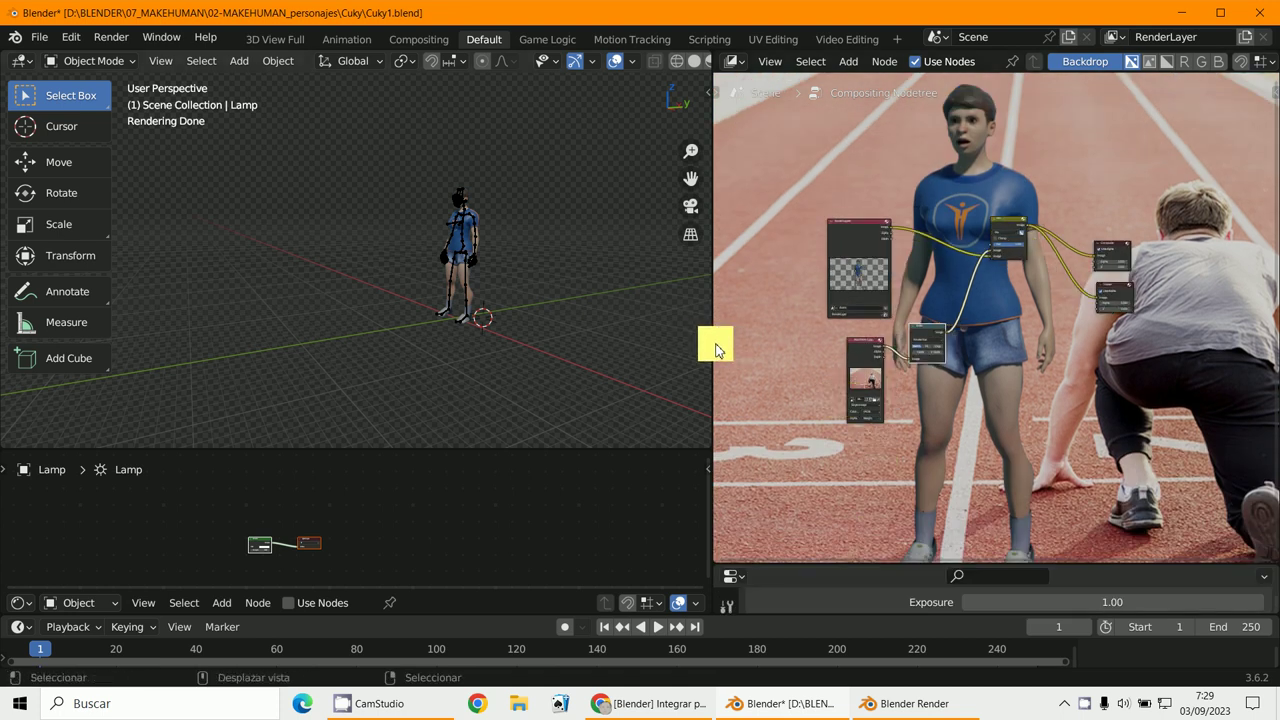
{"action": "left_click_drag", "start_coordinate": [713, 344], "coordinate": [358, 350]}
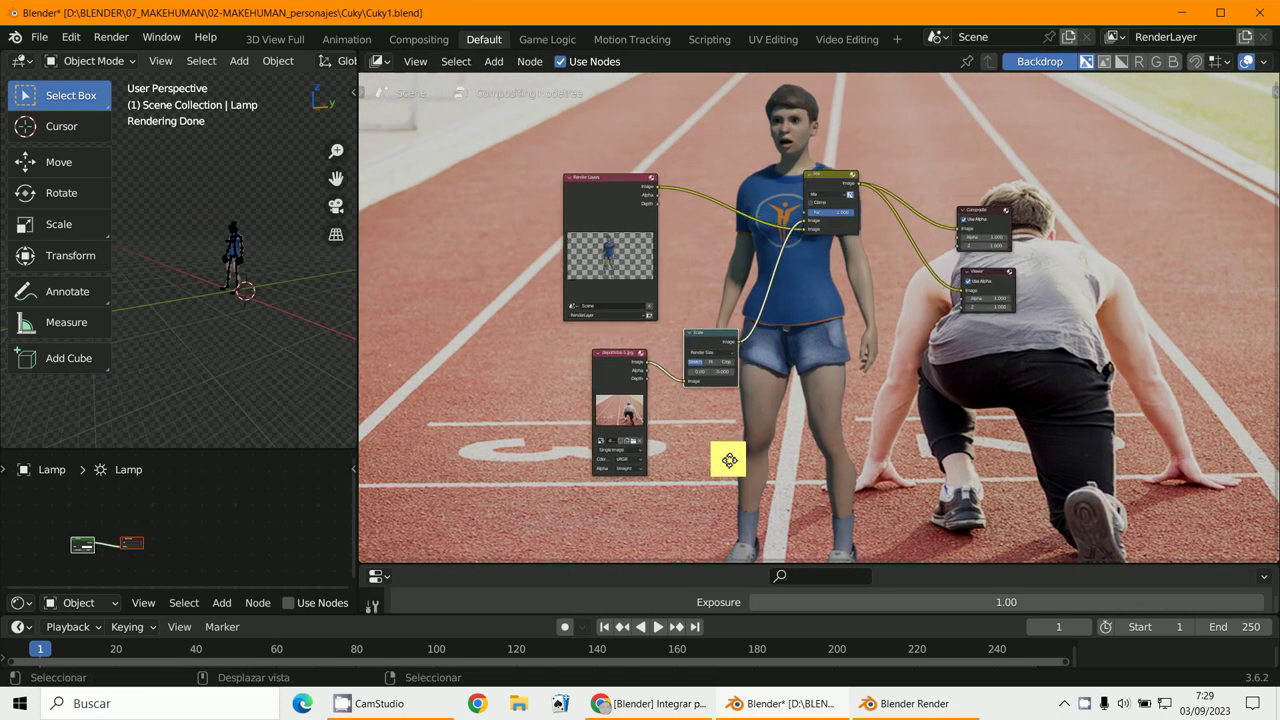
Spread the compositor nodes apart, leaving a wide gap between the Scale and Mix nodes
{"action": "scroll", "coordinate": [718, 468], "scroll_direction": "up", "scroll_amount": 2}
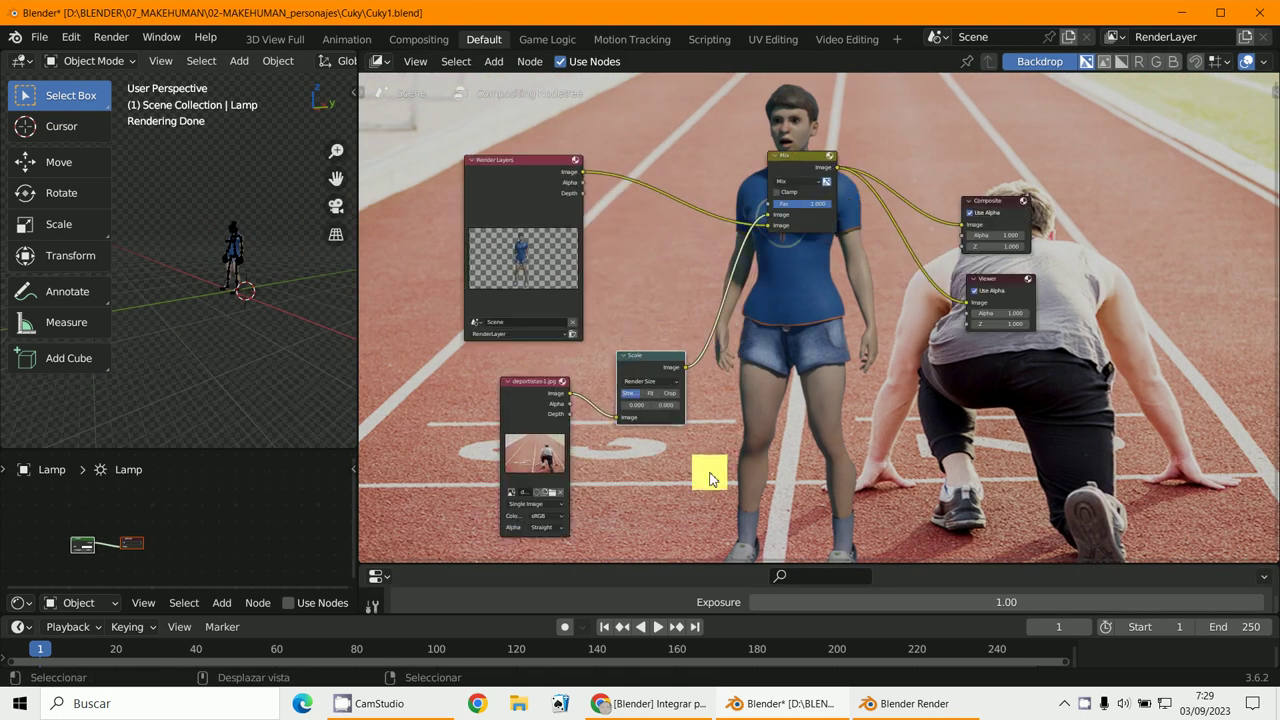
{"action": "left_click", "coordinate": [1009, 279]}
{"action": "left_click_drag", "start_coordinate": [1009, 282], "coordinate": [1086, 300]}
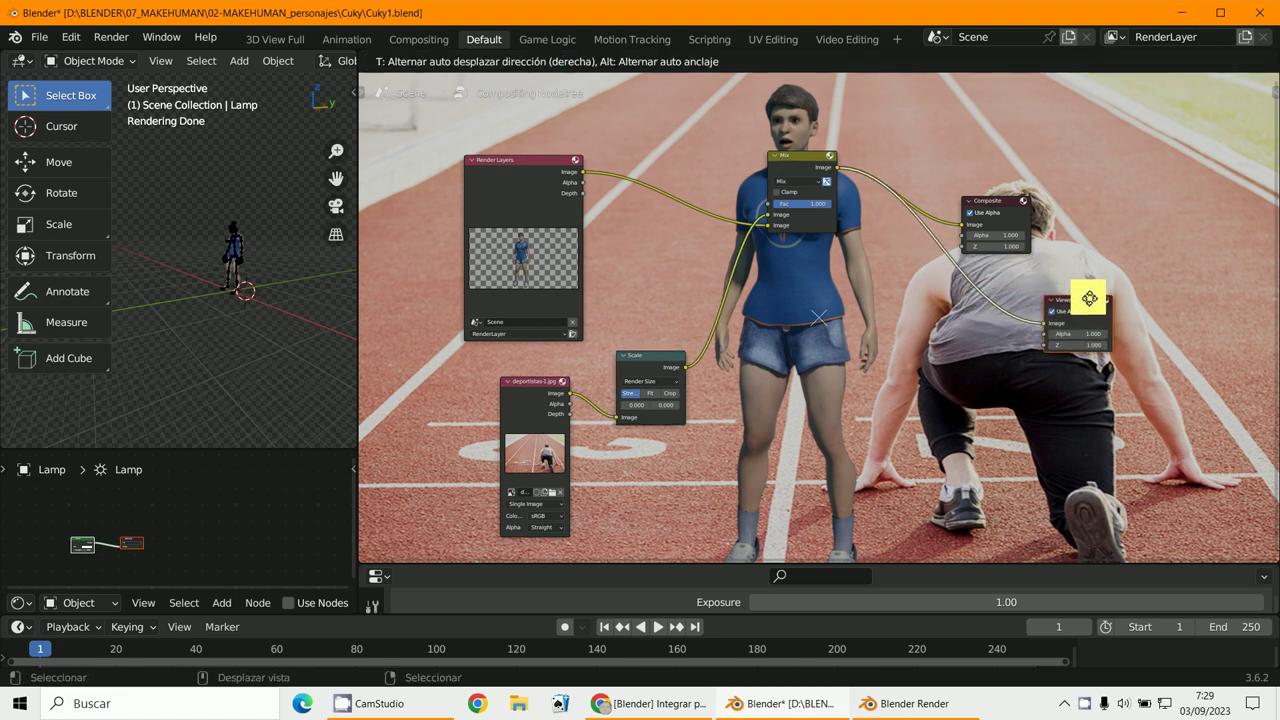
{"action": "left_click_drag", "start_coordinate": [1006, 206], "coordinate": [1142, 226]}
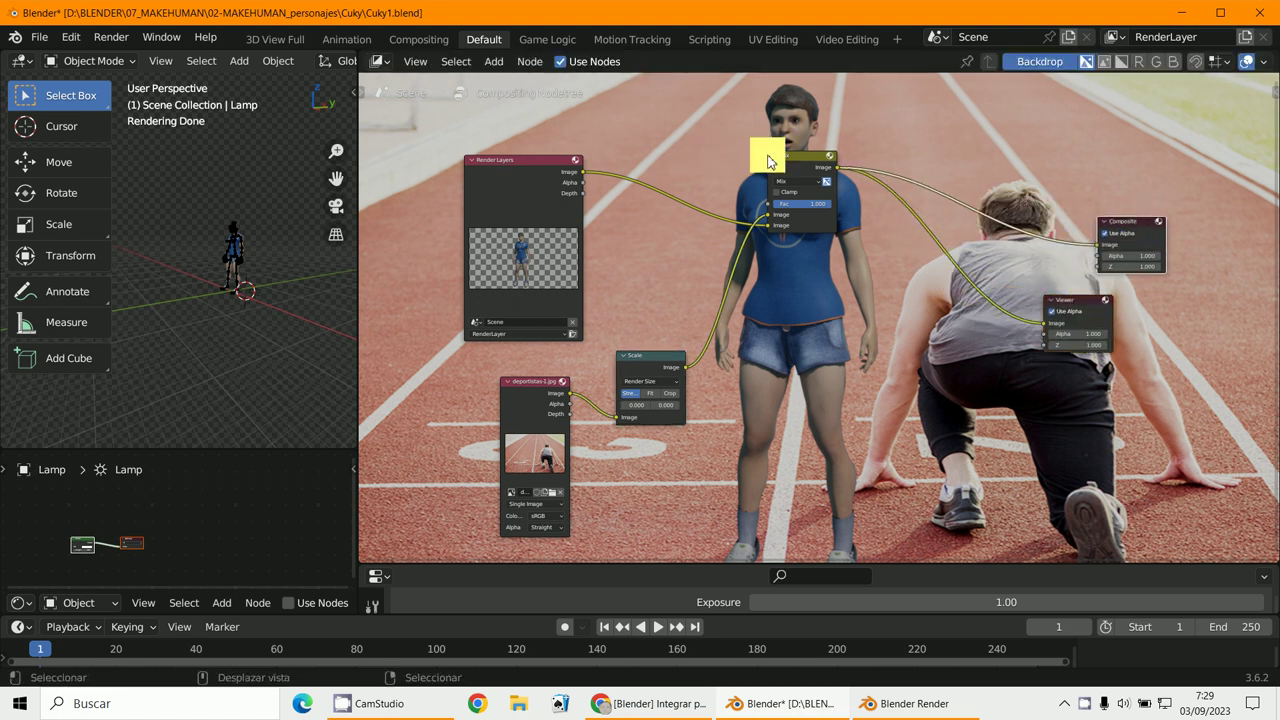
{"action": "left_click_drag", "start_coordinate": [797, 165], "coordinate": [948, 194]}
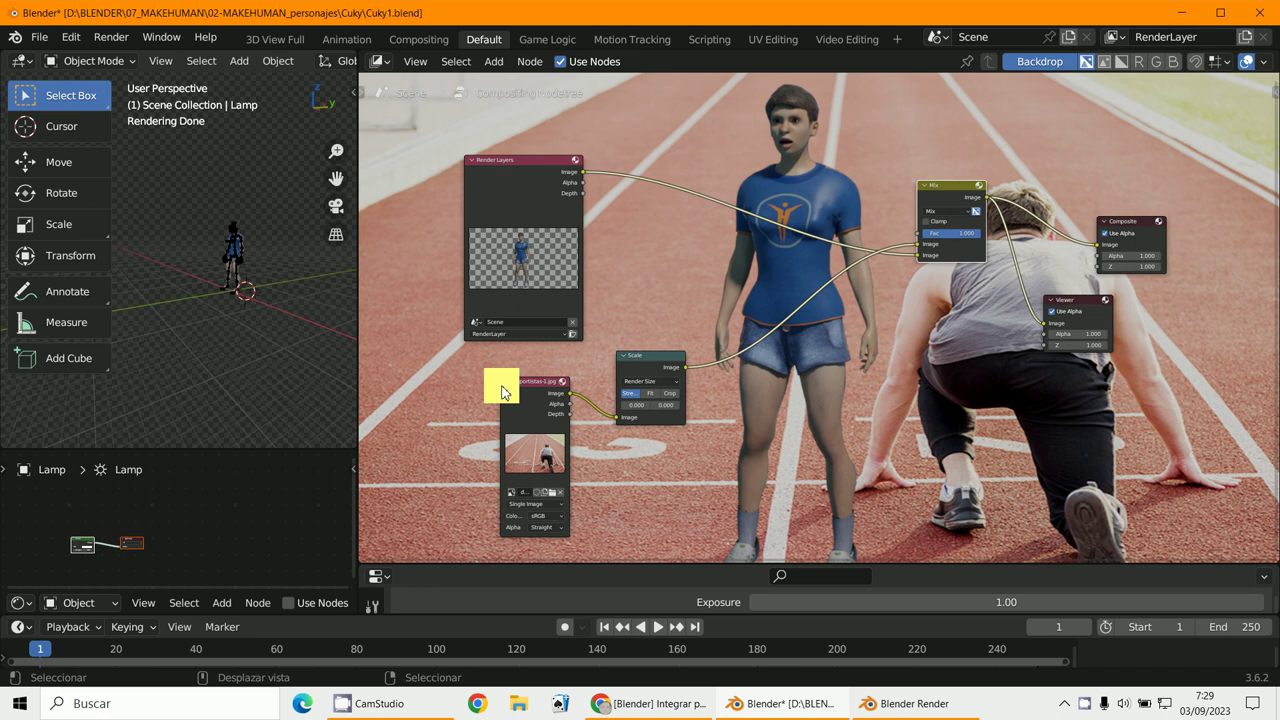
{"action": "left_click_drag", "start_coordinate": [517, 378], "coordinate": [436, 384]}
{"action": "left_click_drag", "start_coordinate": [645, 366], "coordinate": [521, 398]}
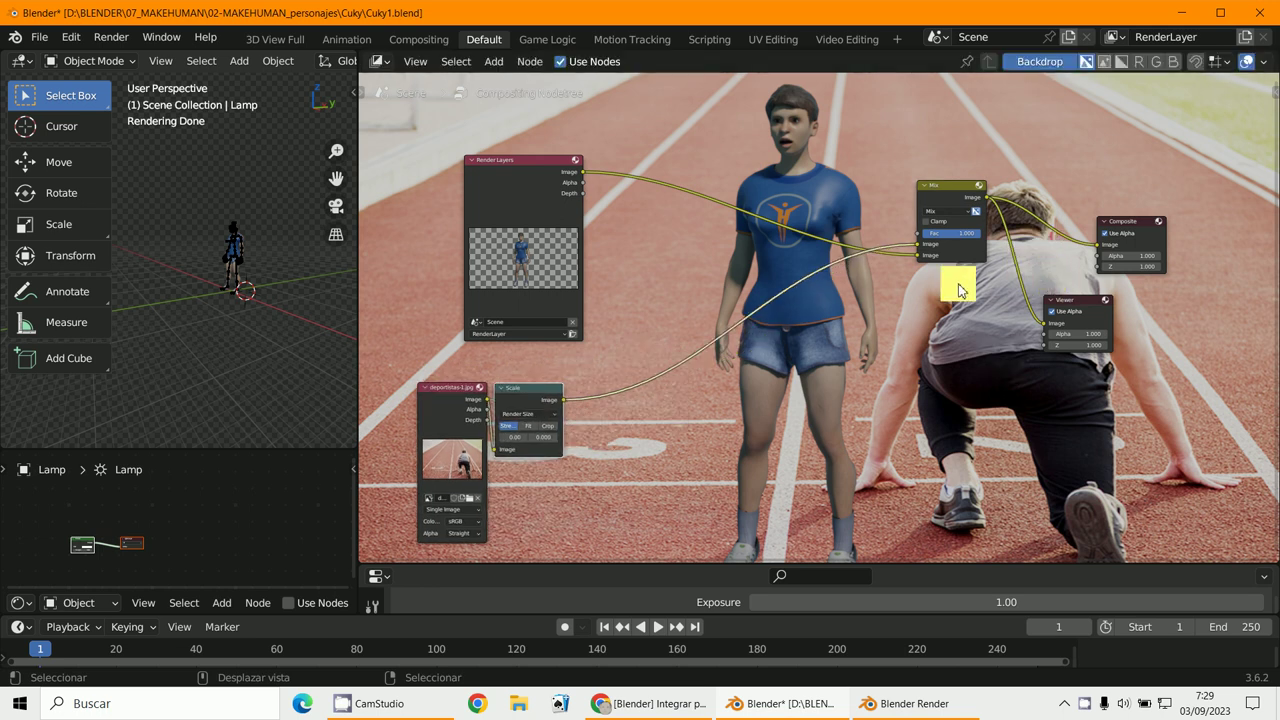
Add an RGB Curves node on the link between the Scale and Mix nodes
{"action": "left_click", "coordinate": [492, 60]}
{"action": "mouse_move", "coordinate": [521, 186]}
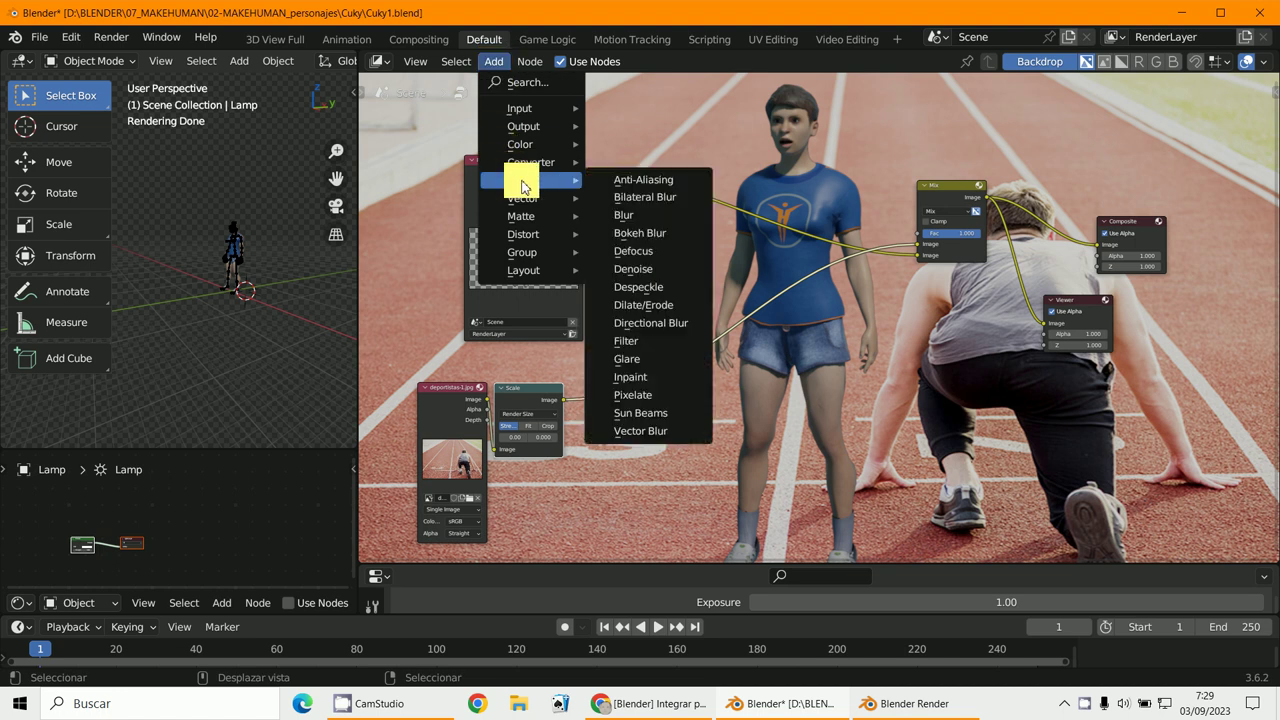
{"action": "mouse_move", "coordinate": [525, 146]}
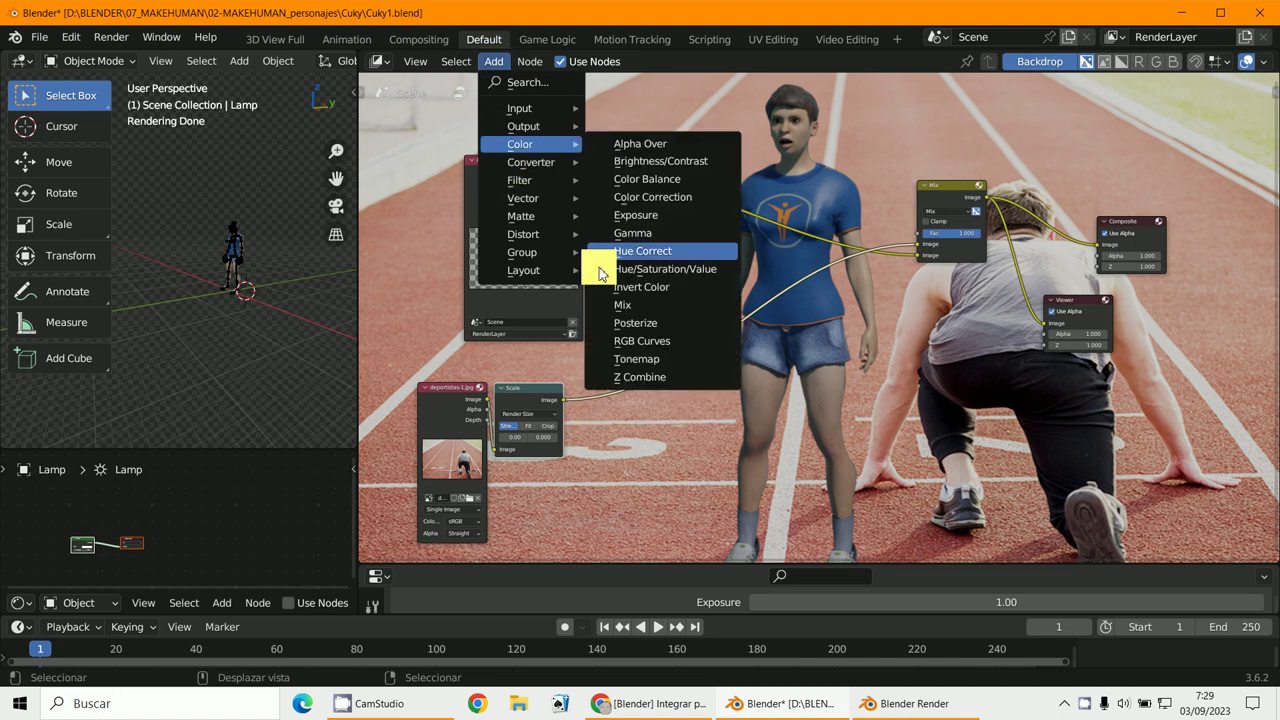
{"action": "left_click", "coordinate": [624, 341]}
{"action": "left_click", "coordinate": [626, 328]}
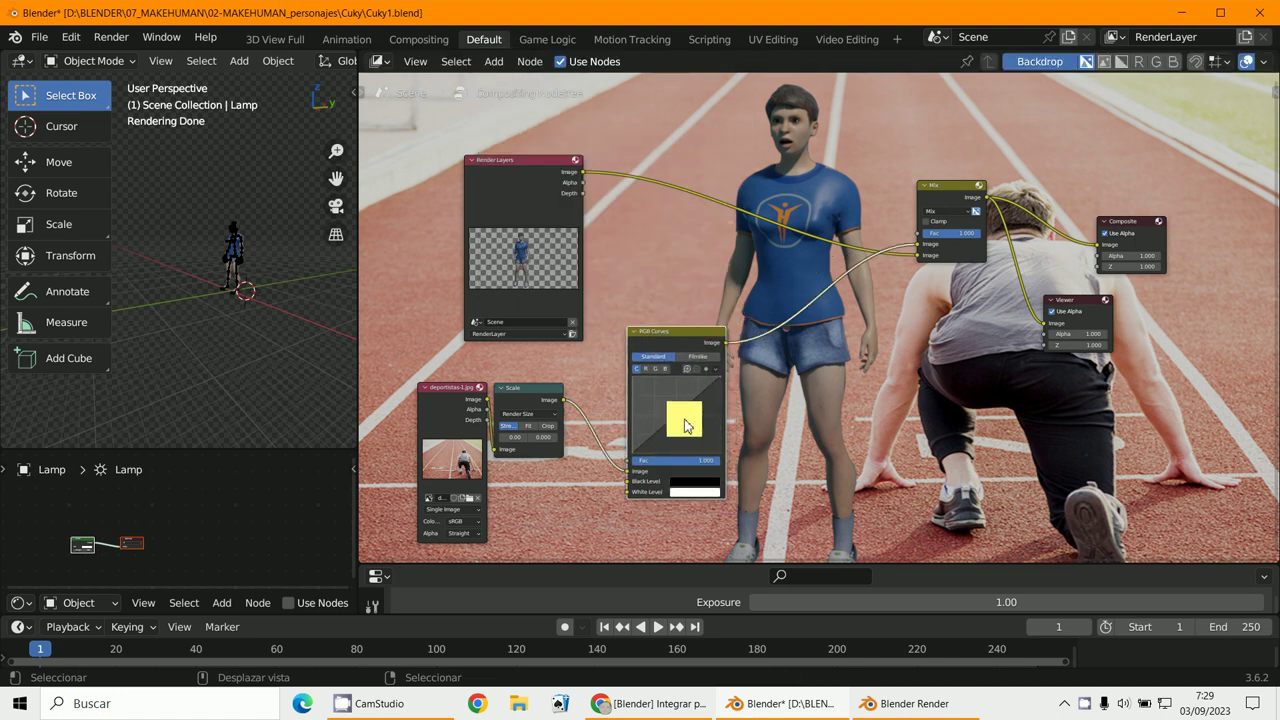
Darken the background photo by lowering the combined RGB curve at about 0.4, 0.2, and check the composite in the render window
{"action": "mouse_move", "coordinate": [676, 420]}
{"action": "left_mouse_down"}
{"action": "mouse_move", "coordinate": [712, 450]}
{"action": "mouse_move", "coordinate": [664, 395]}
{"action": "mouse_move", "coordinate": [689, 448]}
{"action": "mouse_move", "coordinate": [674, 441]}
{"action": "left_mouse_up"}
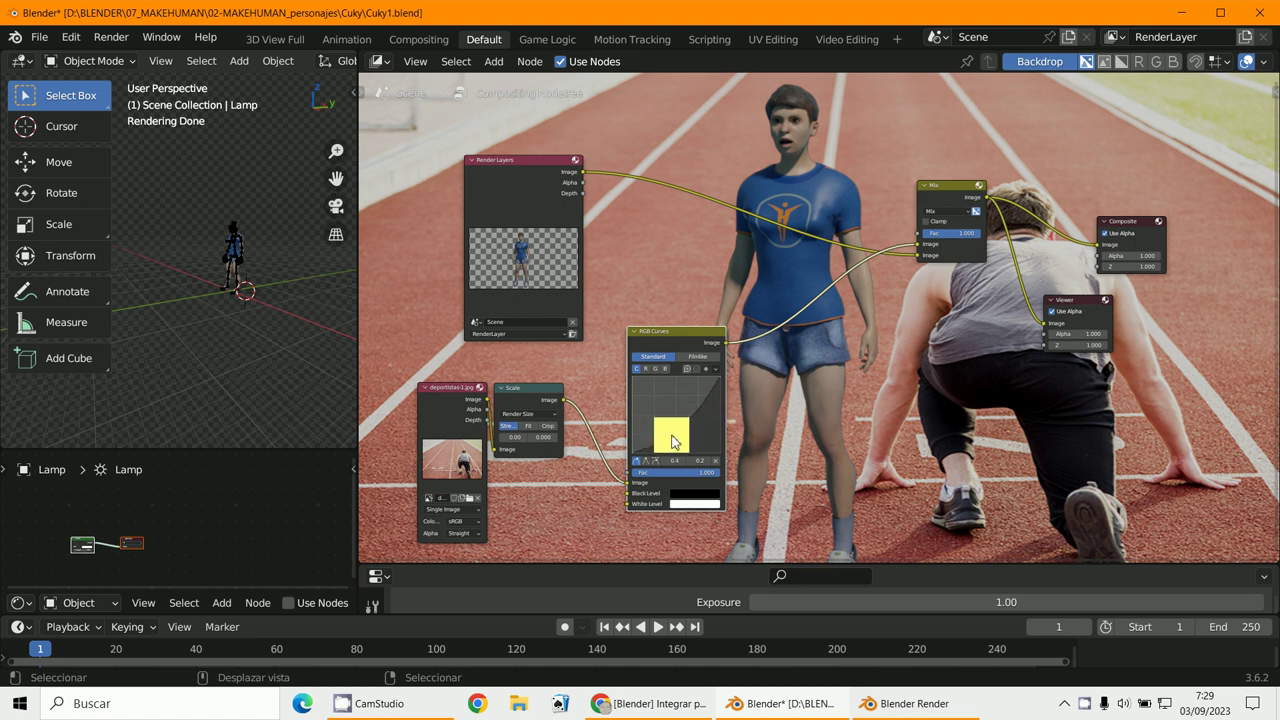
{"action": "left_click_drag", "start_coordinate": [672, 441], "coordinate": [672, 442]}
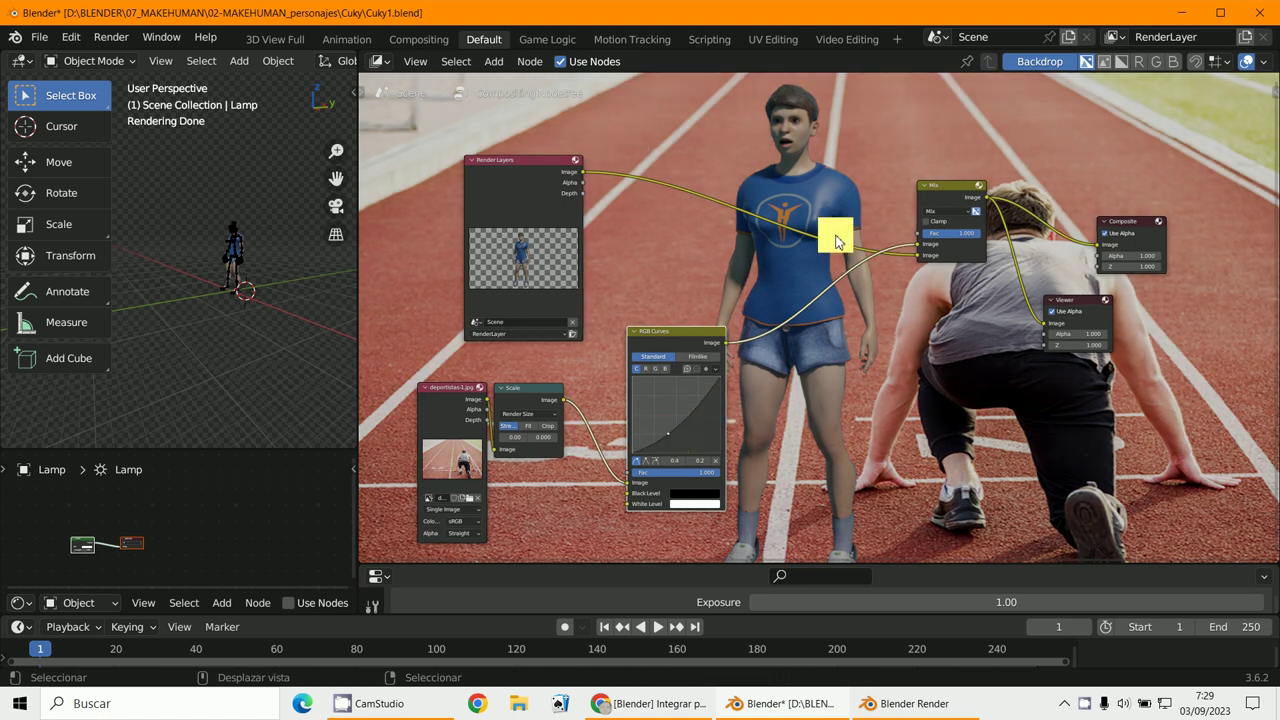
{"action": "scroll", "coordinate": [952, 345], "scroll_direction": "down", "scroll_amount": 1}
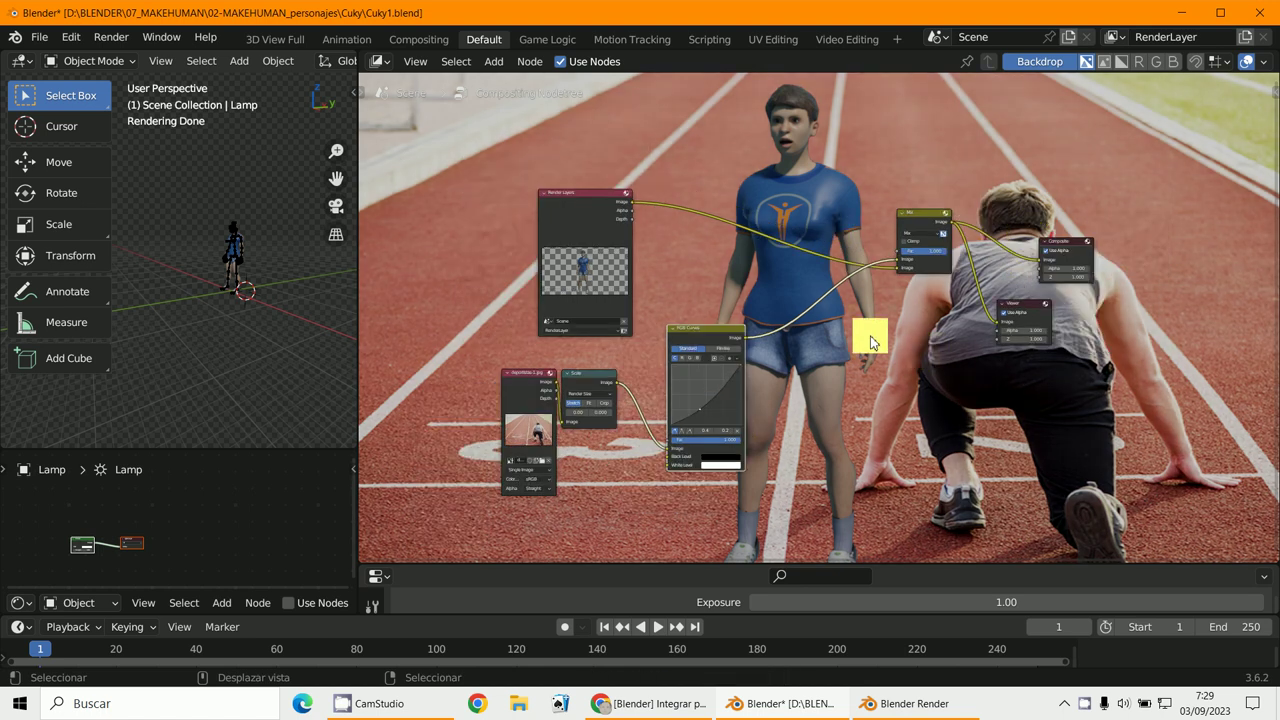
{"action": "left_click", "coordinate": [893, 704]}
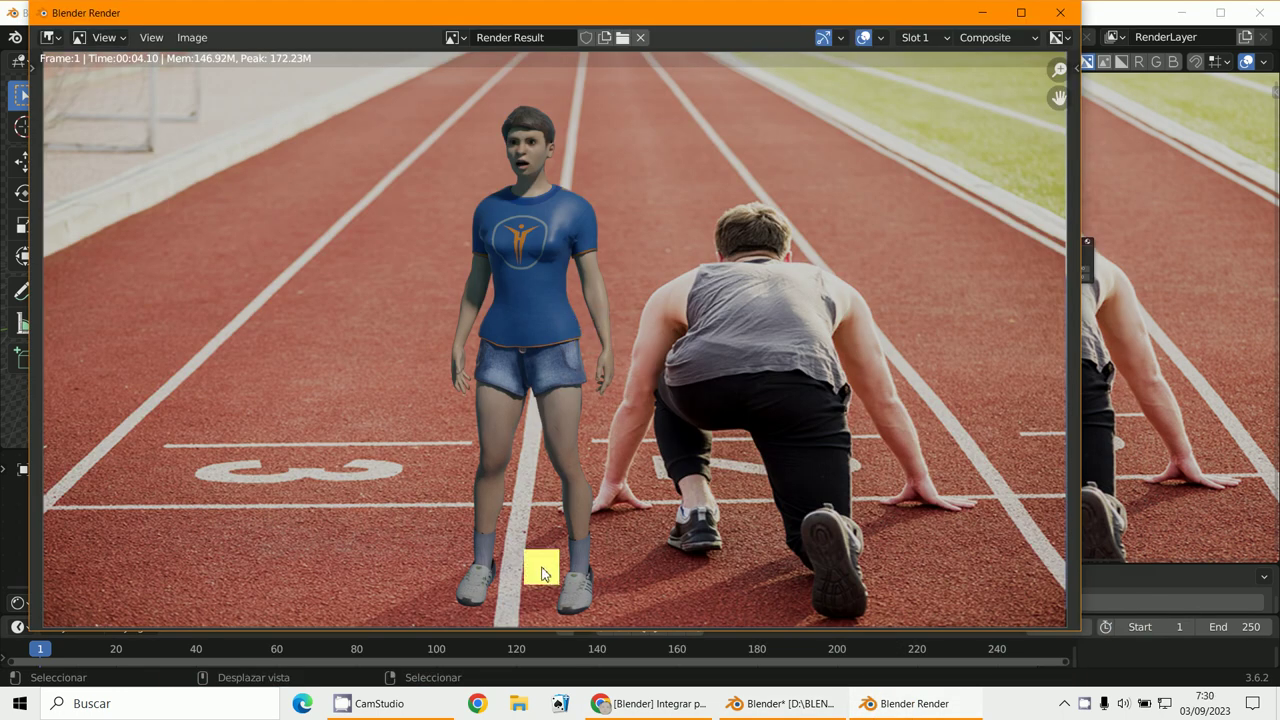
{"action": "left_click", "coordinate": [908, 706]}
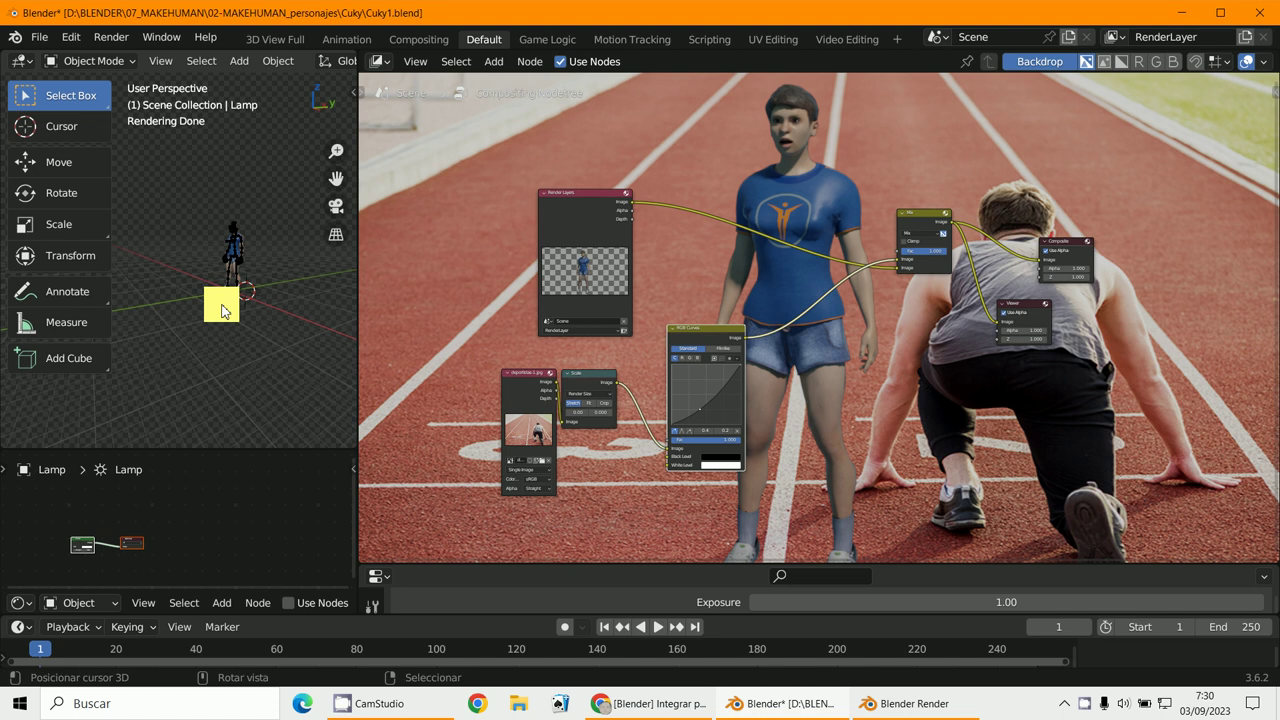
Widen the 3D viewport, give the compositor full height over the Properties editor, and shrink the backdrop to fit
{"action": "scroll", "coordinate": [222, 310], "scroll_direction": "up", "scroll_amount": 3}
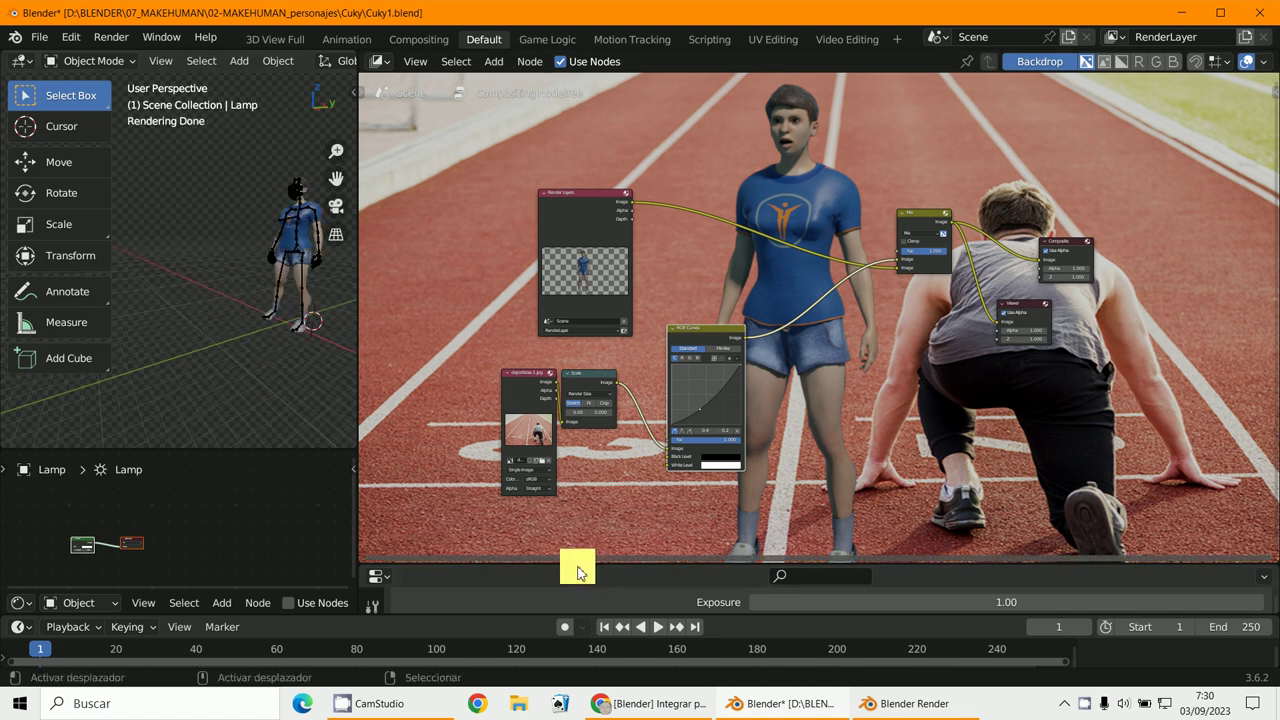
{"action": "left_click_drag", "start_coordinate": [577, 572], "coordinate": [800, 246]}
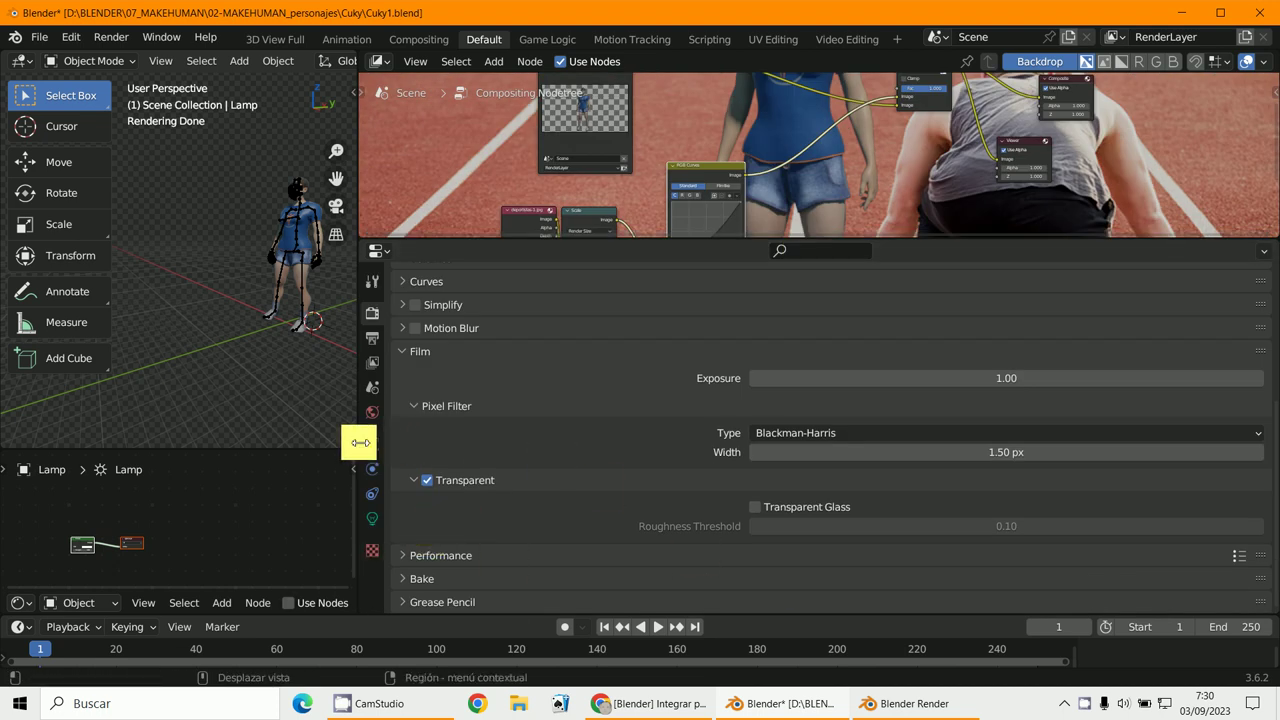
{"action": "left_click_drag", "start_coordinate": [359, 442], "coordinate": [611, 520]}
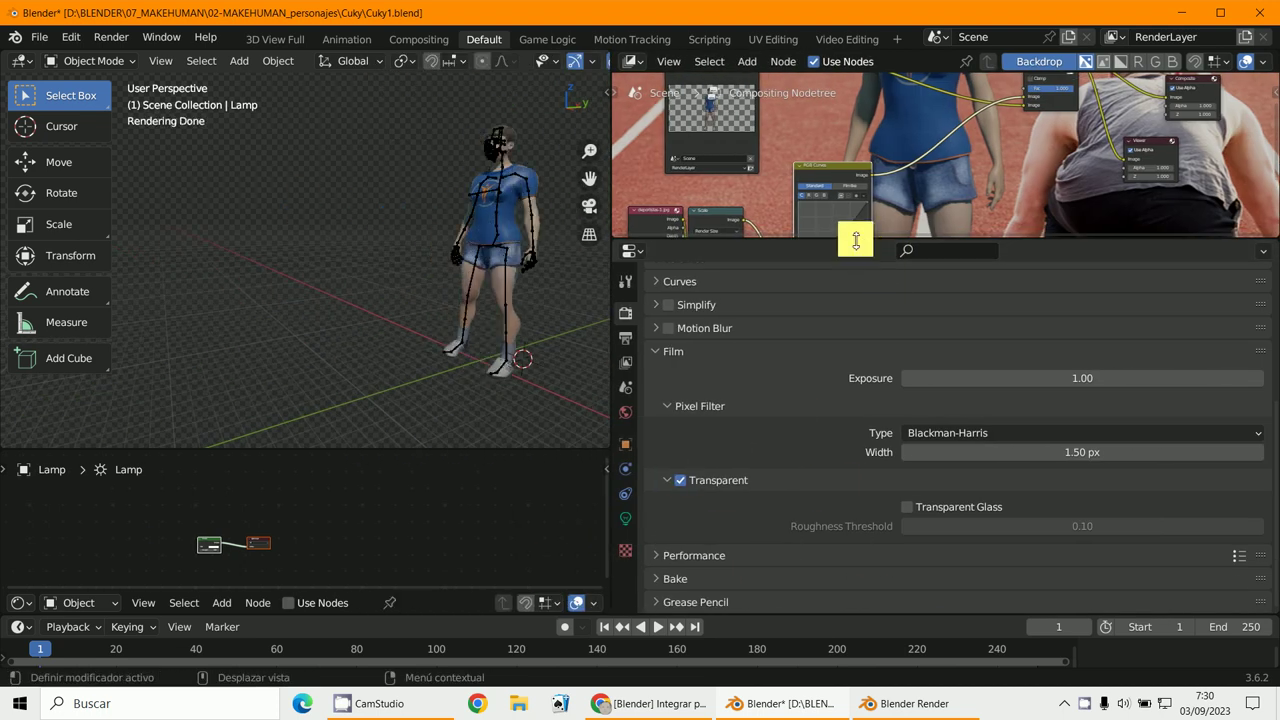
{"action": "left_click_drag", "start_coordinate": [856, 240], "coordinate": [857, 590]}
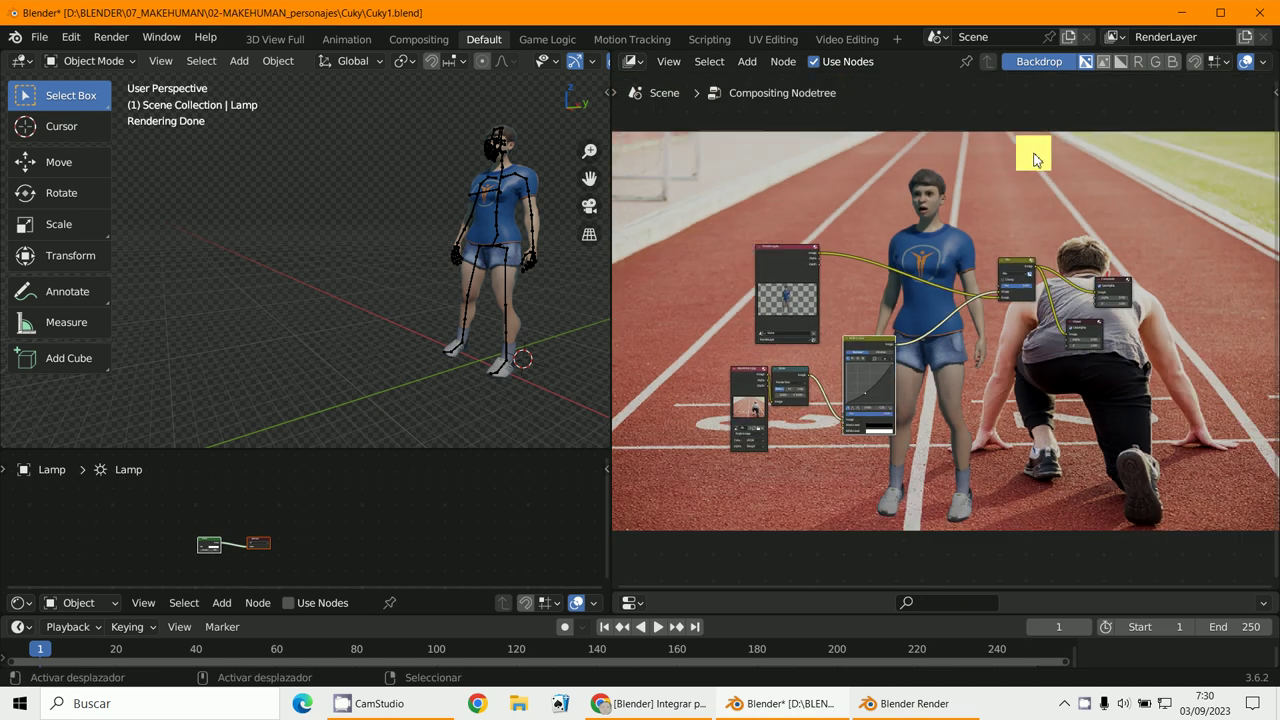
{"action": "key", "text": "v"}
{"action": "key", "text": "v"}
{"action": "key", "text": "v"}
{"action": "key", "text": "v"}
{"action": "scroll", "coordinate": [997, 226], "scroll_direction": "up", "scroll_amount": 1}
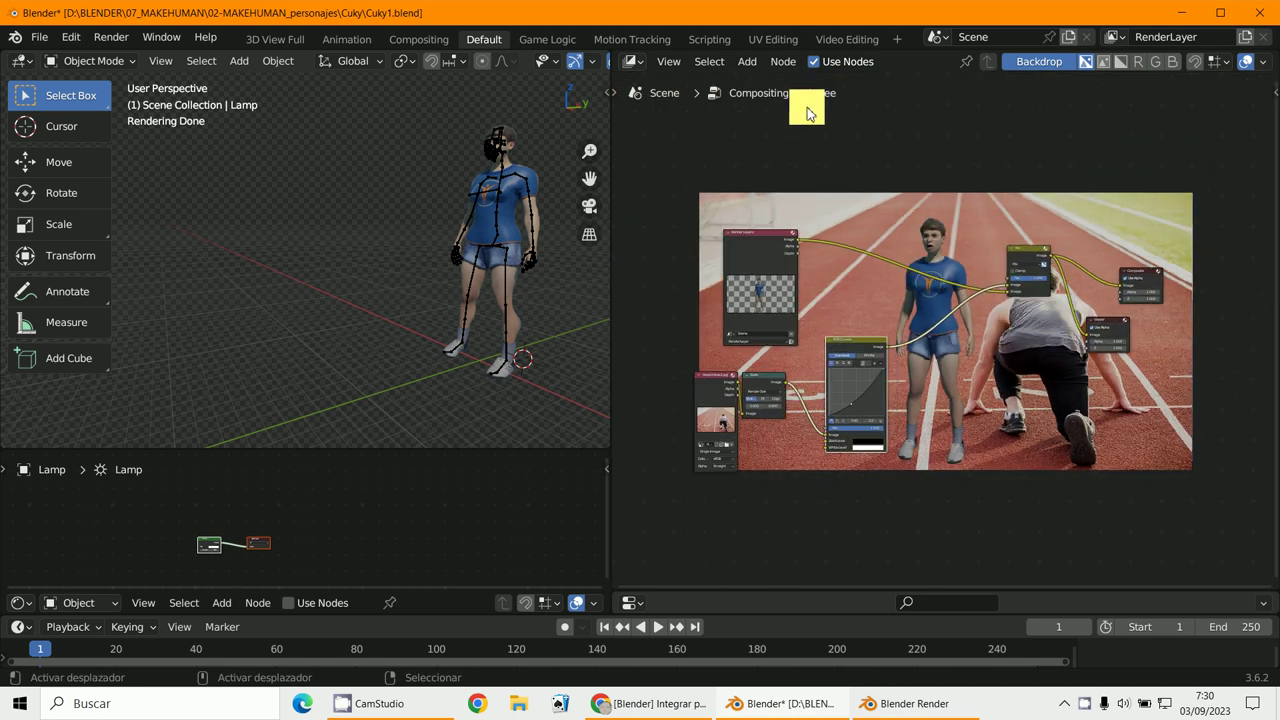
Add a Glare node on the link between the Mix and Viewer nodes
{"action": "left_click", "coordinate": [758, 68]}
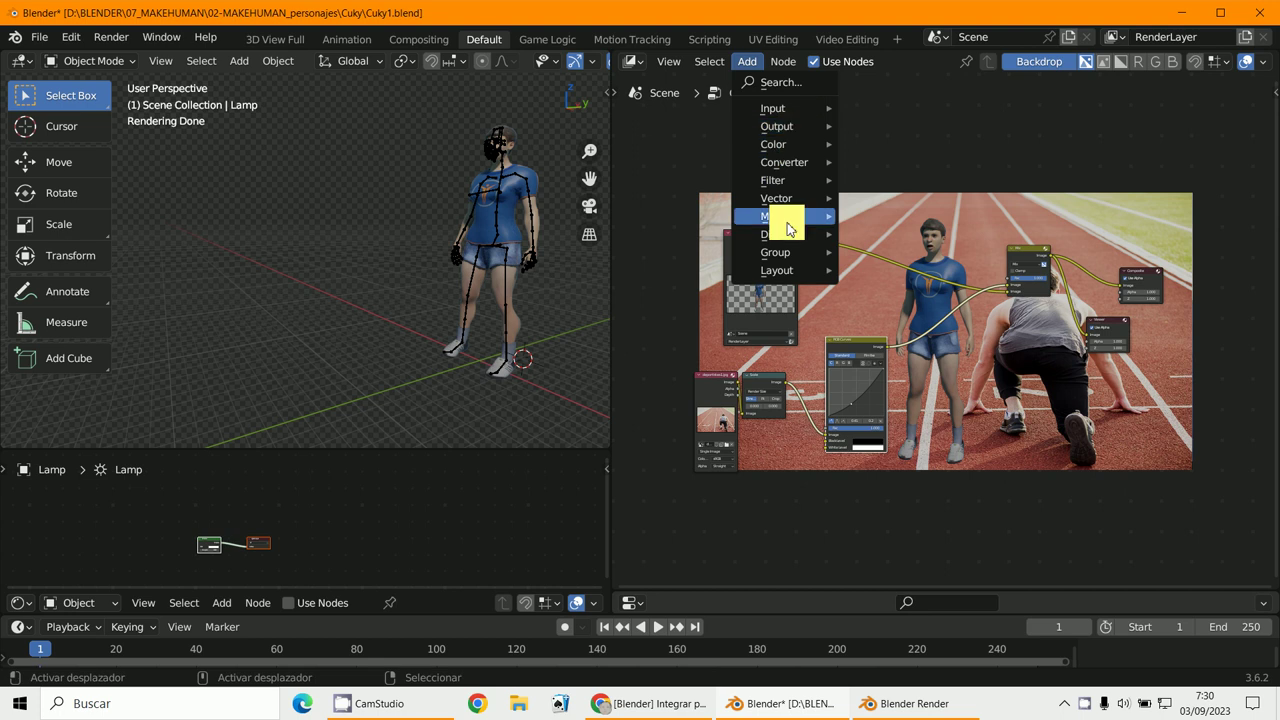
{"action": "mouse_move", "coordinate": [802, 240]}
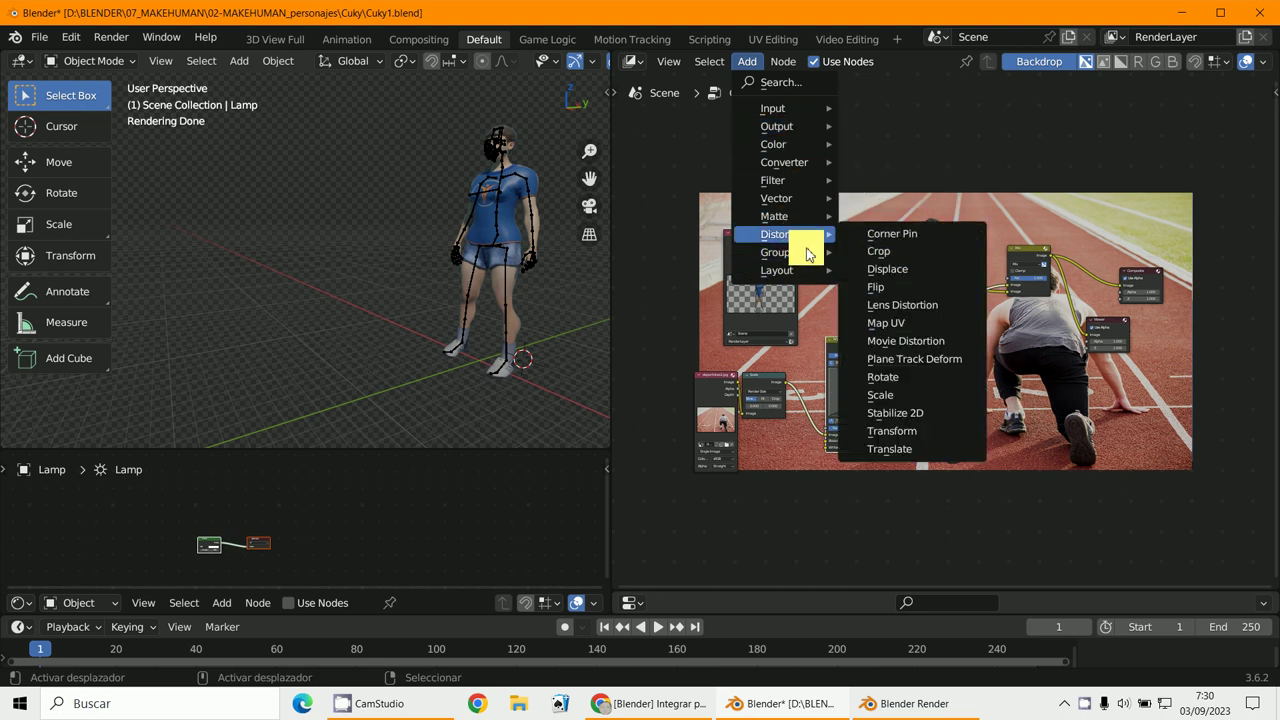
{"action": "mouse_move", "coordinate": [802, 218]}
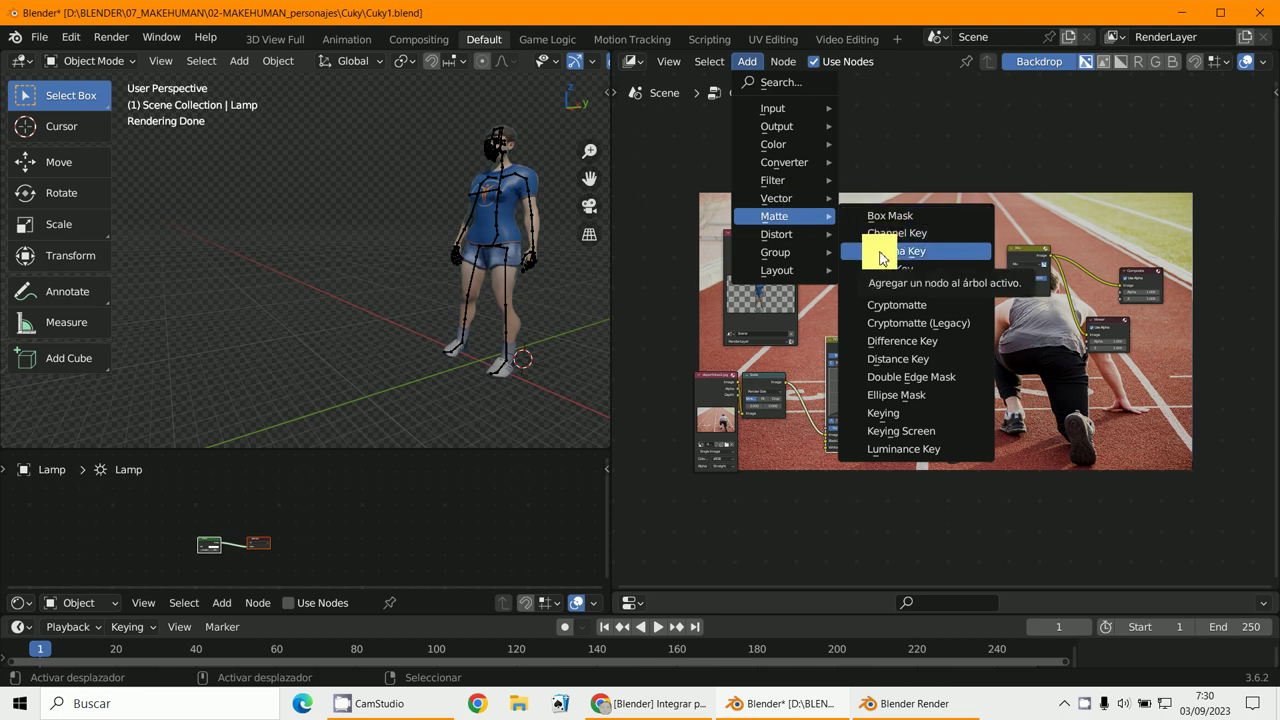
{"action": "mouse_move", "coordinate": [790, 185]}
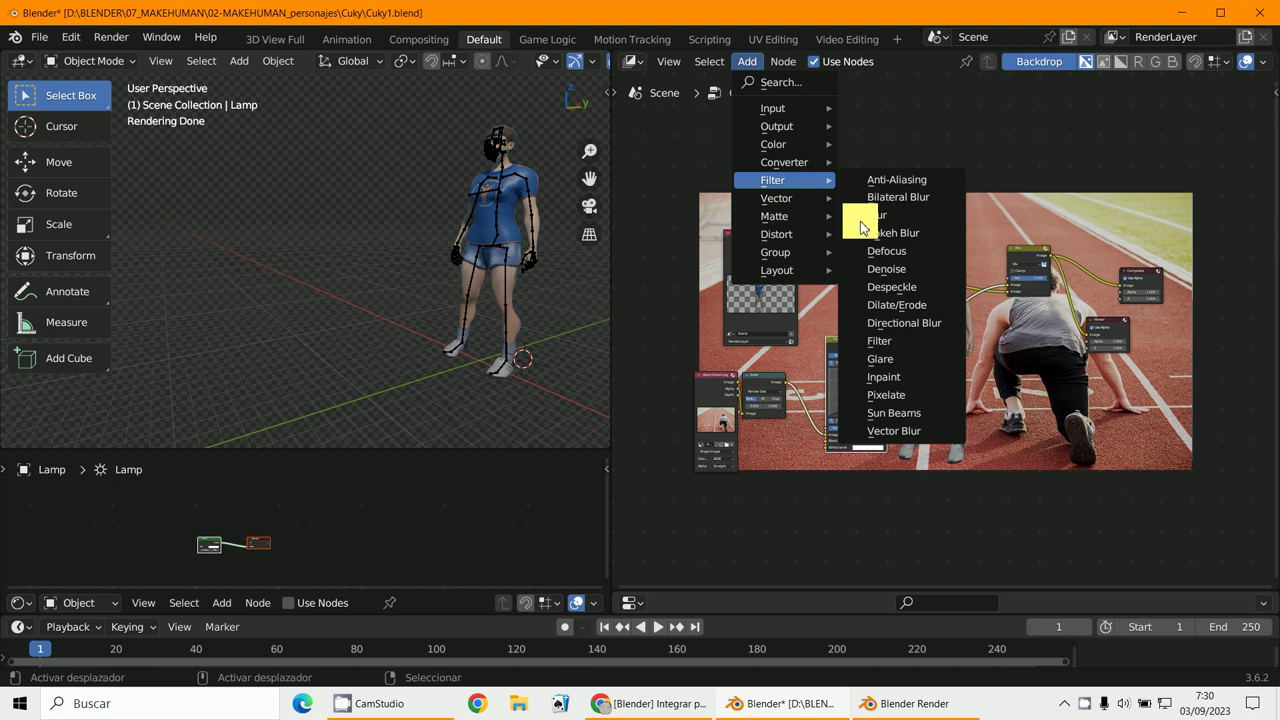
{"action": "left_click", "coordinate": [885, 361]}
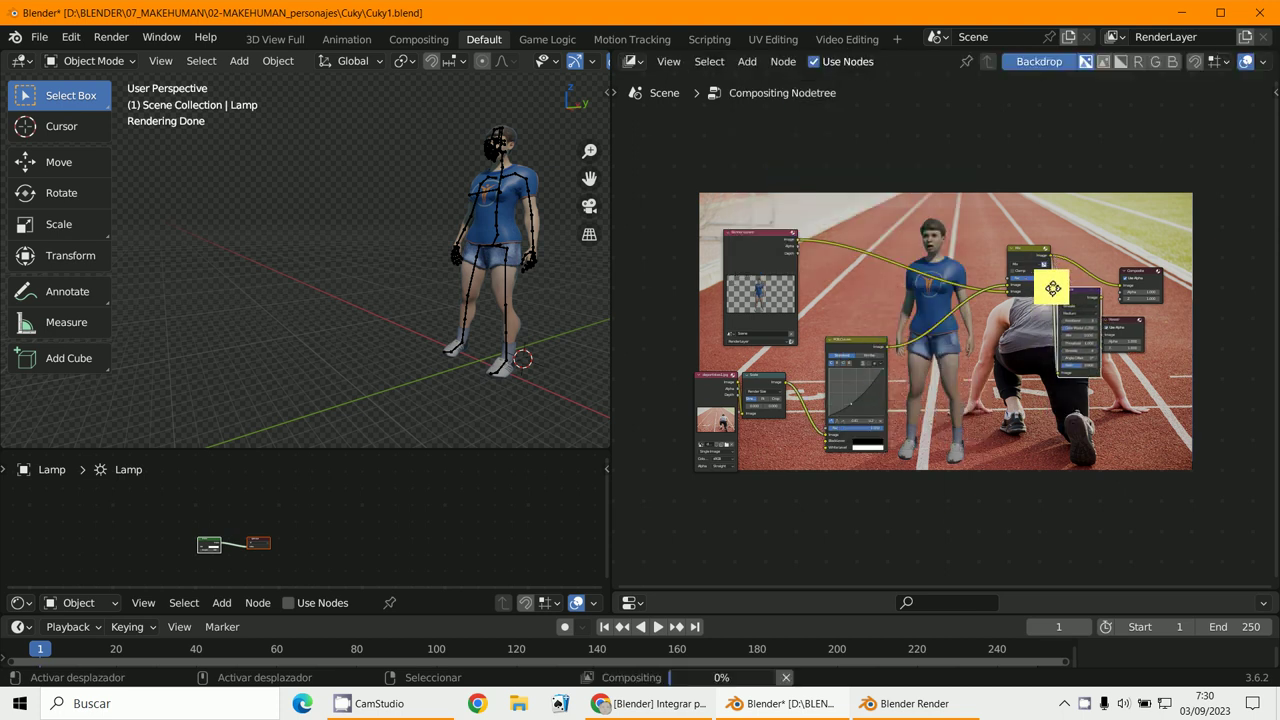
{"action": "left_click", "coordinate": [1088, 318]}
Connect the Glare image output to the Composite node and check the effect in the render window
{"action": "left_click_drag", "start_coordinate": [1196, 251], "coordinate": [1166, 258]}
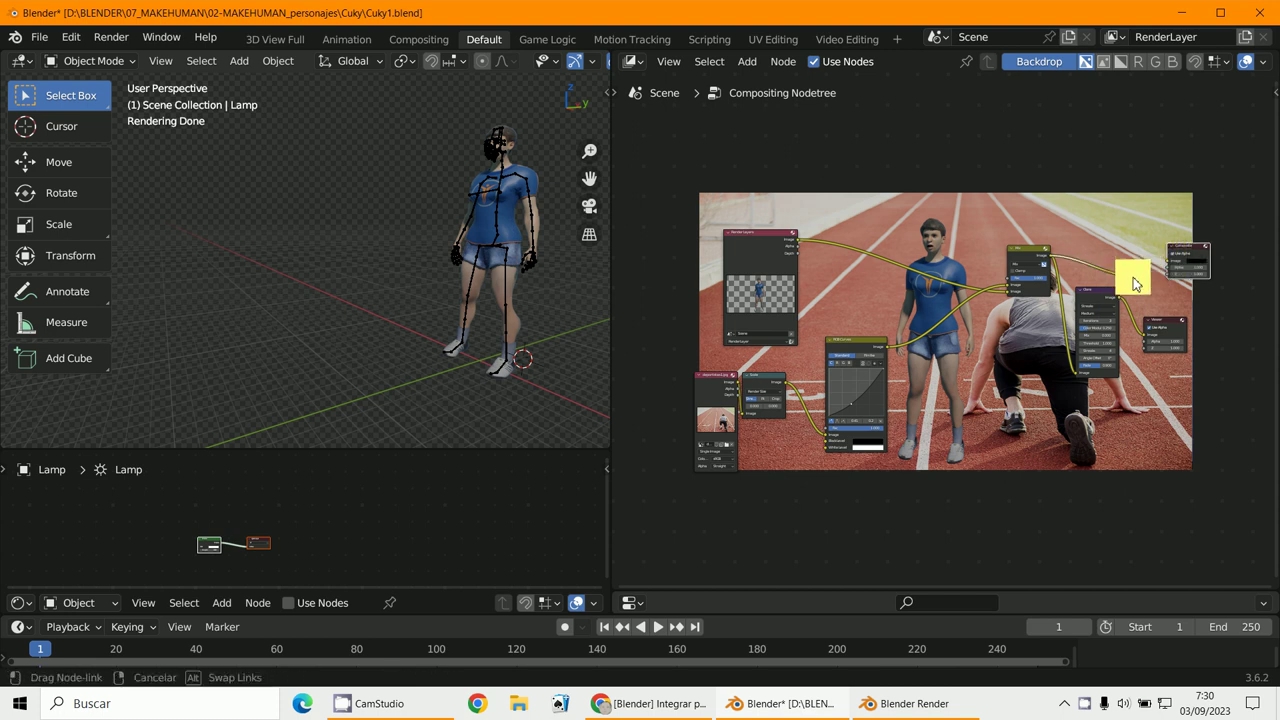
{"action": "left_click_drag", "start_coordinate": [1121, 299], "coordinate": [1168, 264]}
{"action": "scroll", "coordinate": [1100, 355], "scroll_direction": "up", "scroll_amount": 4}
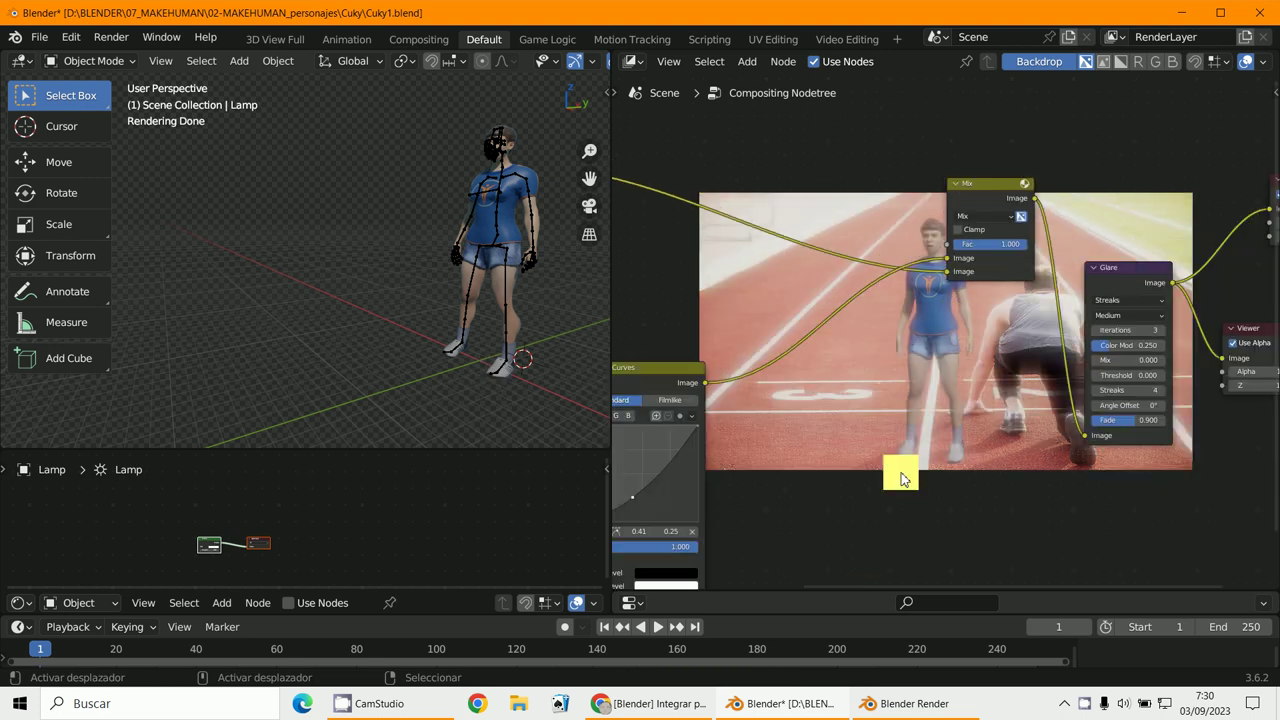
{"action": "left_click", "coordinate": [880, 704]}
{"action": "left_click", "coordinate": [889, 706]}
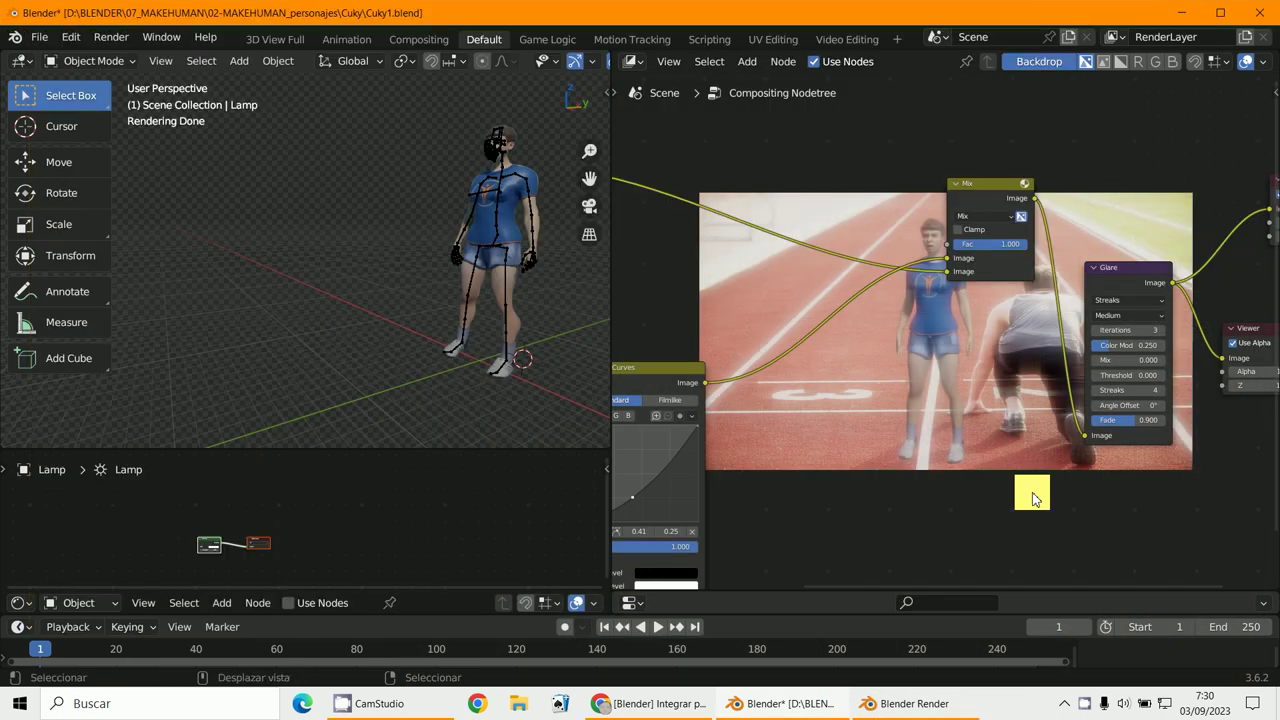
Set the Glare threshold to 0.300 and check the composite in the render window
{"action": "scroll", "coordinate": [1164, 372], "scroll_direction": "up", "scroll_amount": 1}
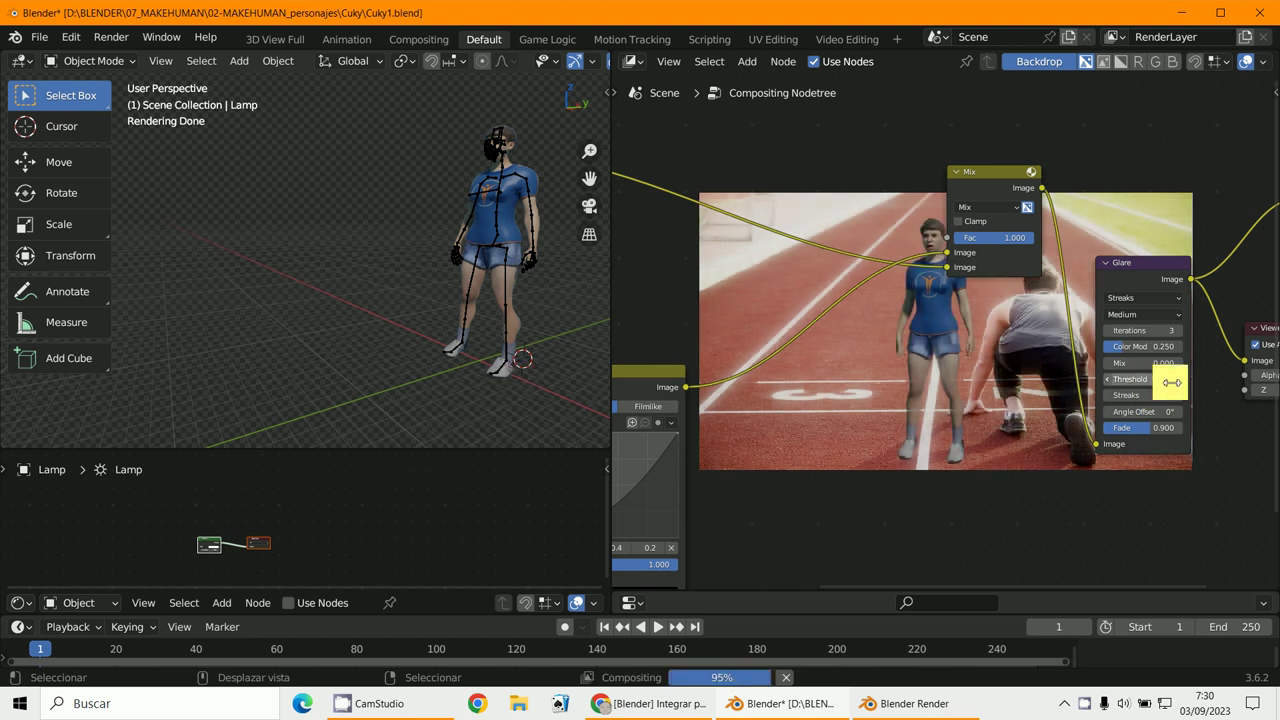
{"action": "left_click", "coordinate": [911, 706]}
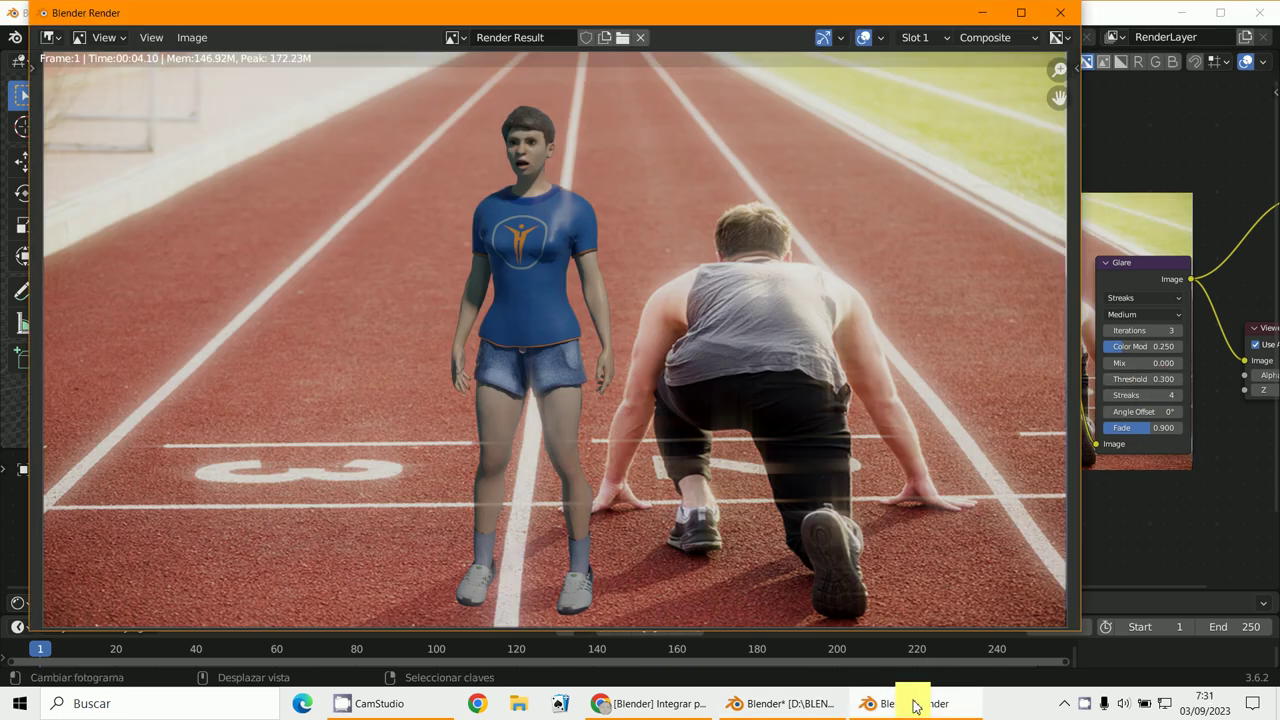
{"action": "left_click", "coordinate": [913, 706]}
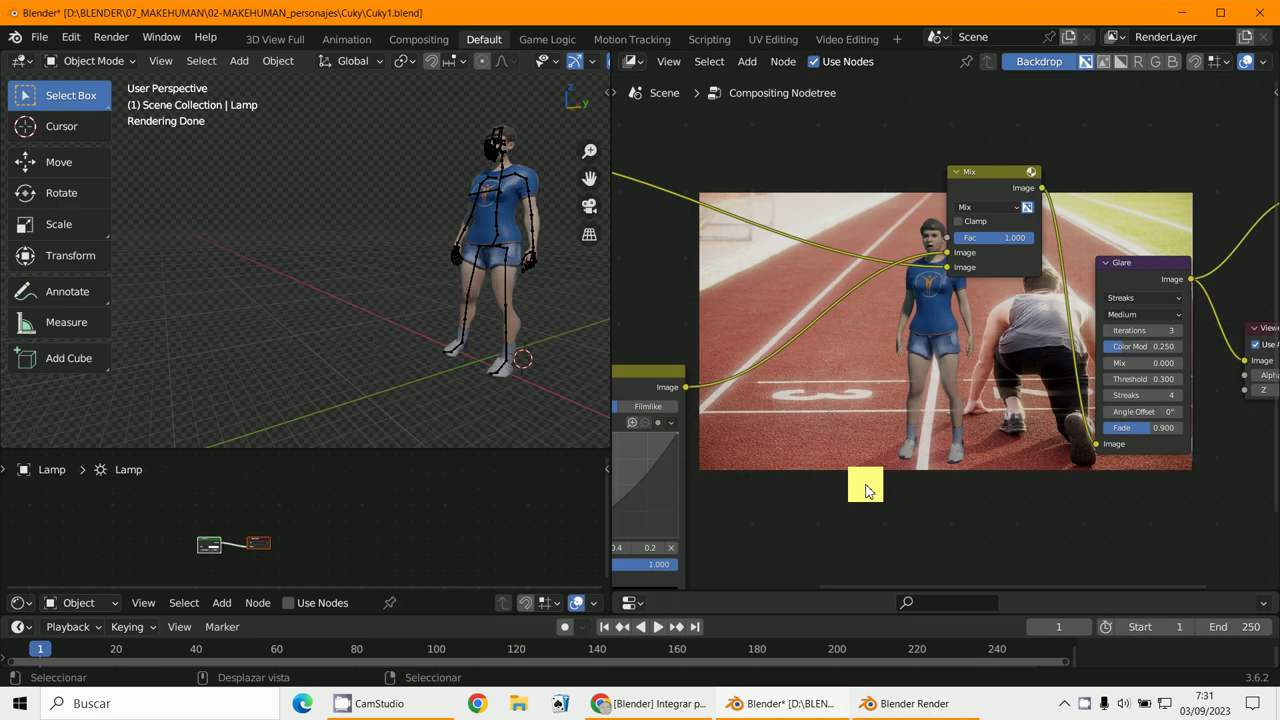
Examine the whole node tree and keep Compositor as the editor type of its area
{"action": "scroll", "coordinate": [780, 440], "scroll_direction": "down", "scroll_amount": 4}
{"action": "scroll", "coordinate": [767, 379], "scroll_direction": "down", "scroll_amount": 3}
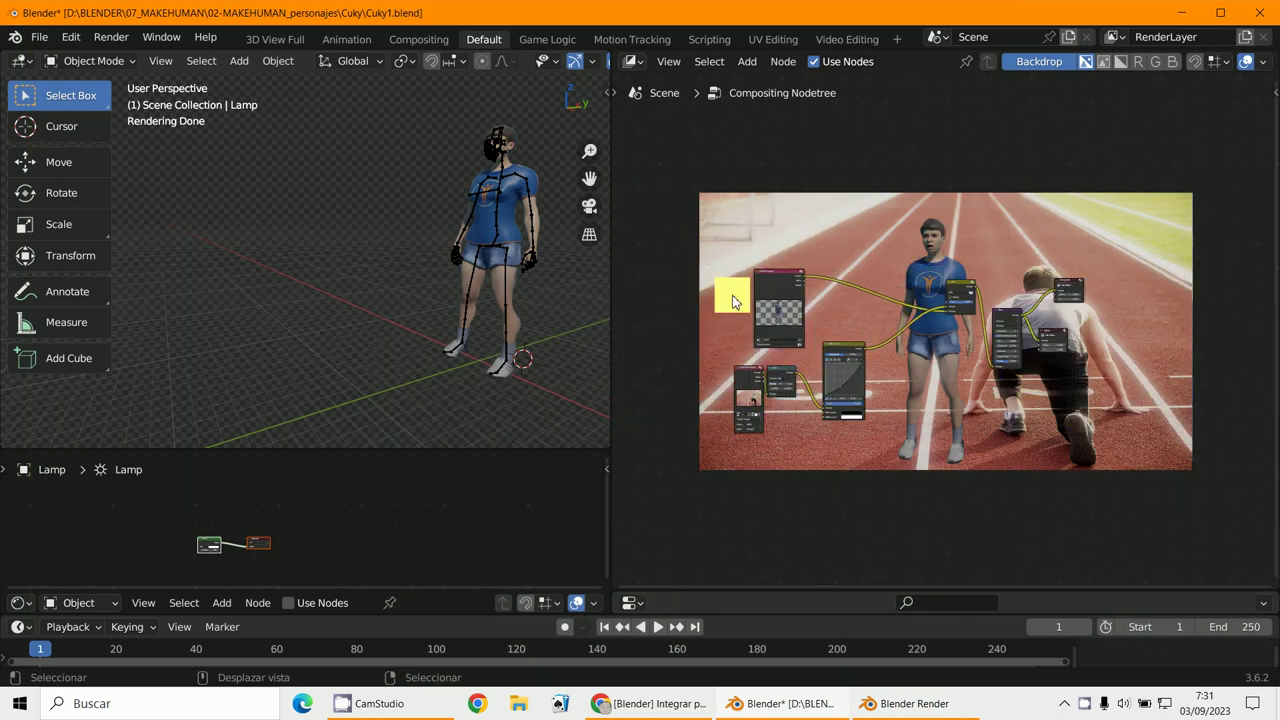
{"action": "left_click", "coordinate": [636, 66]}
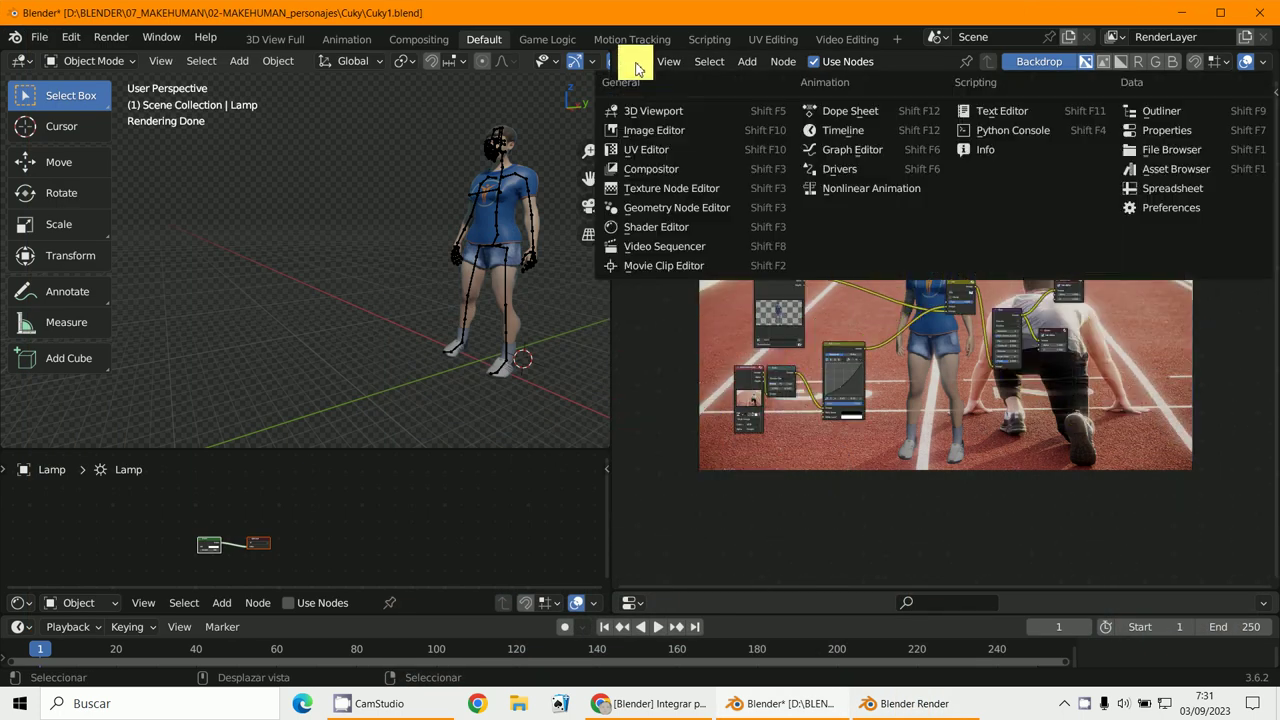
{"action": "left_click", "coordinate": [689, 170]}
{"action": "scroll", "coordinate": [920, 445], "scroll_direction": "up", "scroll_amount": 1}
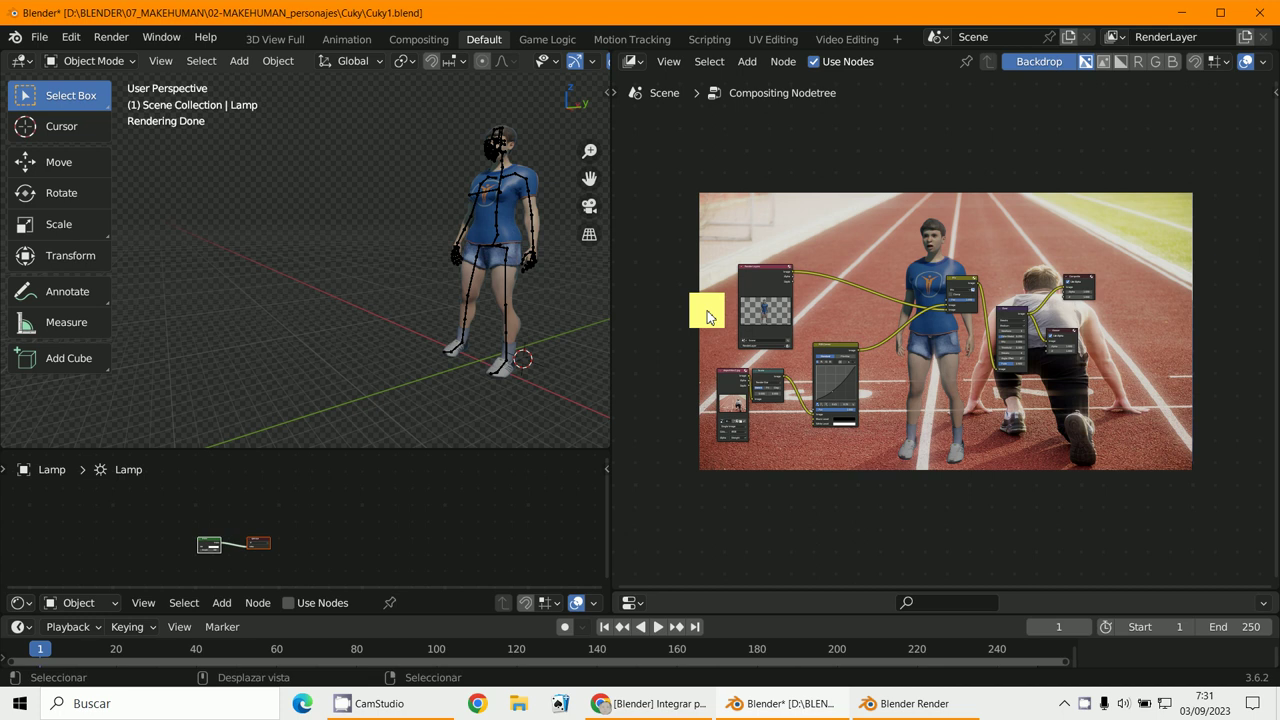
View the character through the camera and enlarge the 3D viewport and the Properties editor
{"action": "key", "text": "KP_0"}
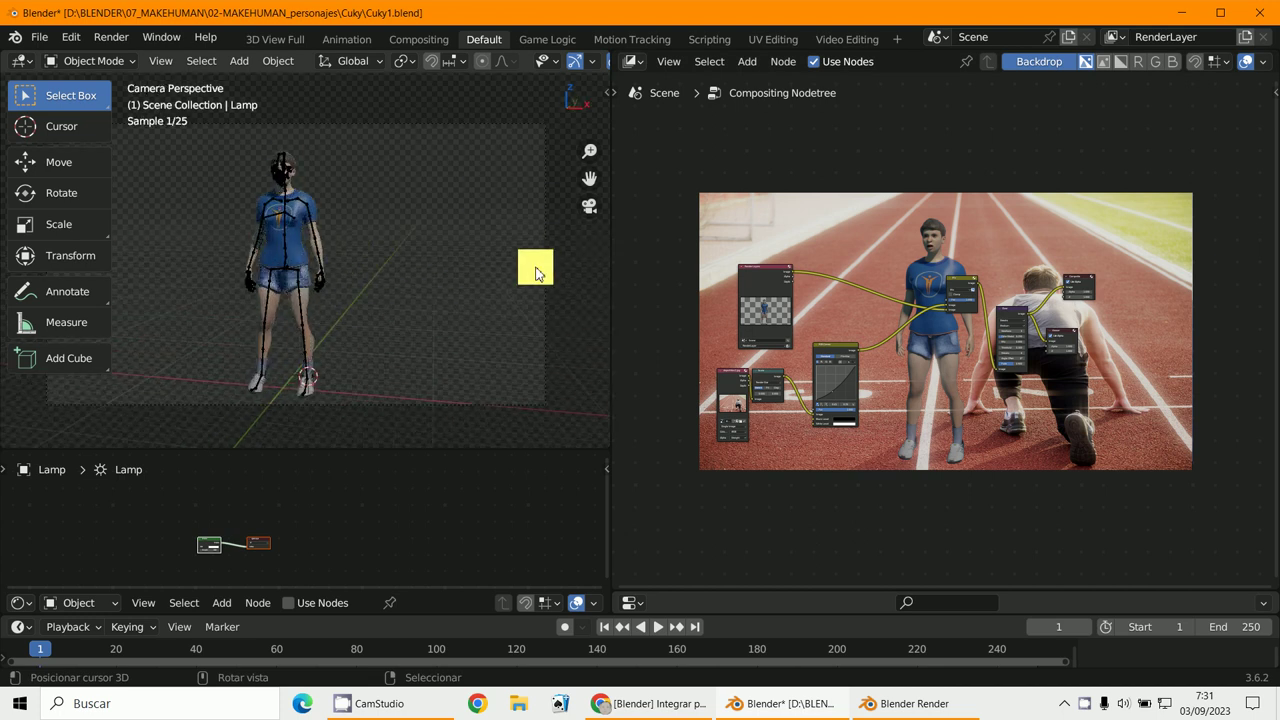
{"action": "left_click_drag", "start_coordinate": [612, 281], "coordinate": [755, 283]}
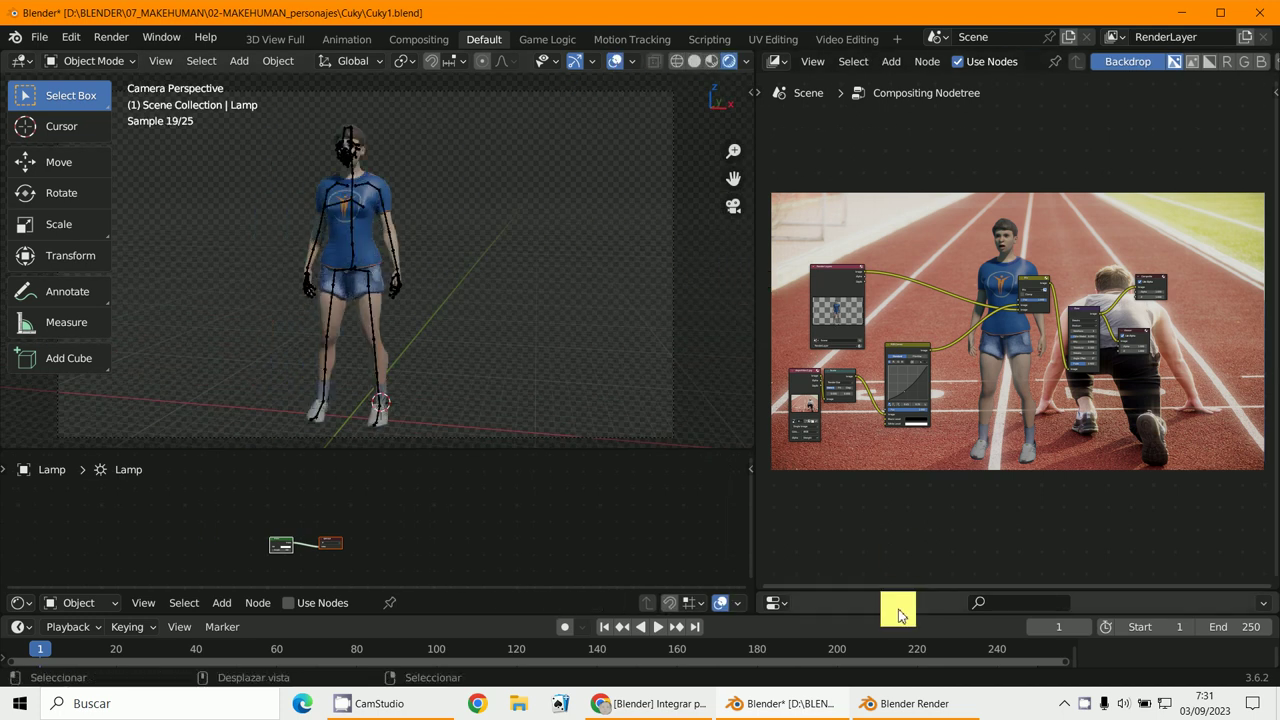
{"action": "left_click_drag", "start_coordinate": [880, 586], "coordinate": [789, 322]}
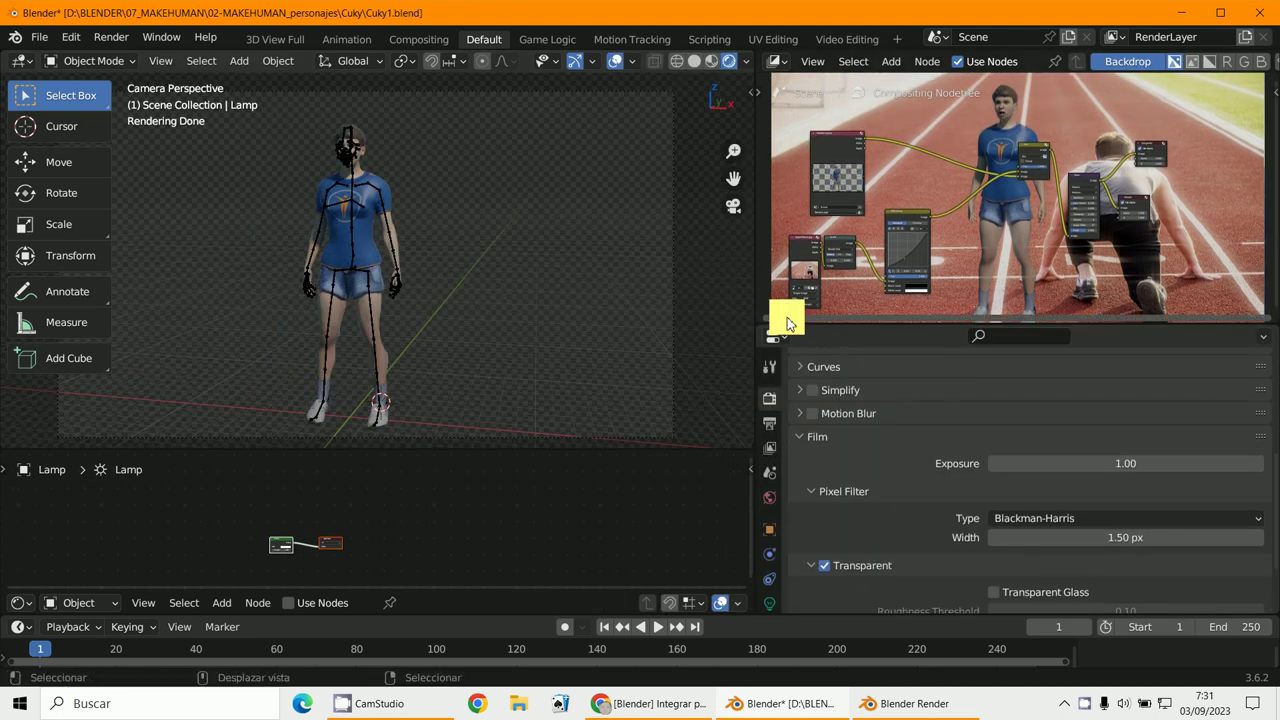
Enable background images for the camera and add deportistas-1.jpg as its background image
{"action": "left_click", "coordinate": [675, 327]}
{"action": "scroll", "coordinate": [900, 515], "scroll_direction": "down", "scroll_amount": 3}
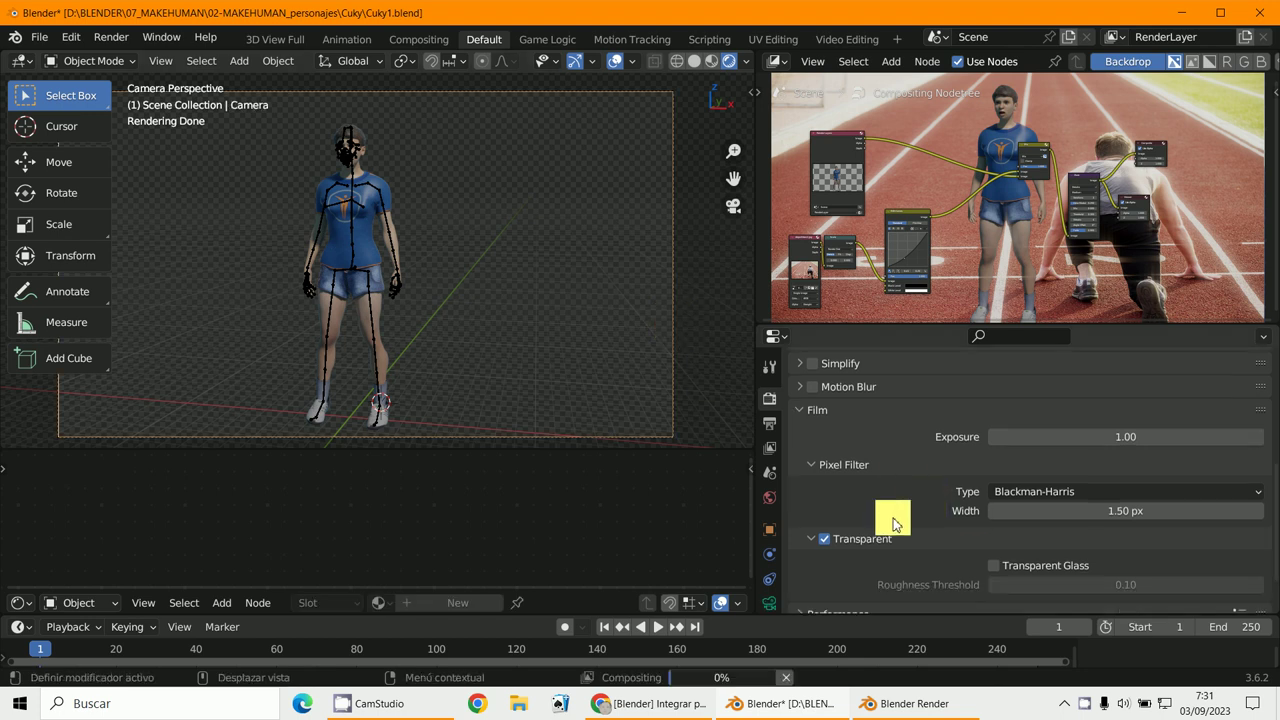
{"action": "left_click", "coordinate": [769, 556]}
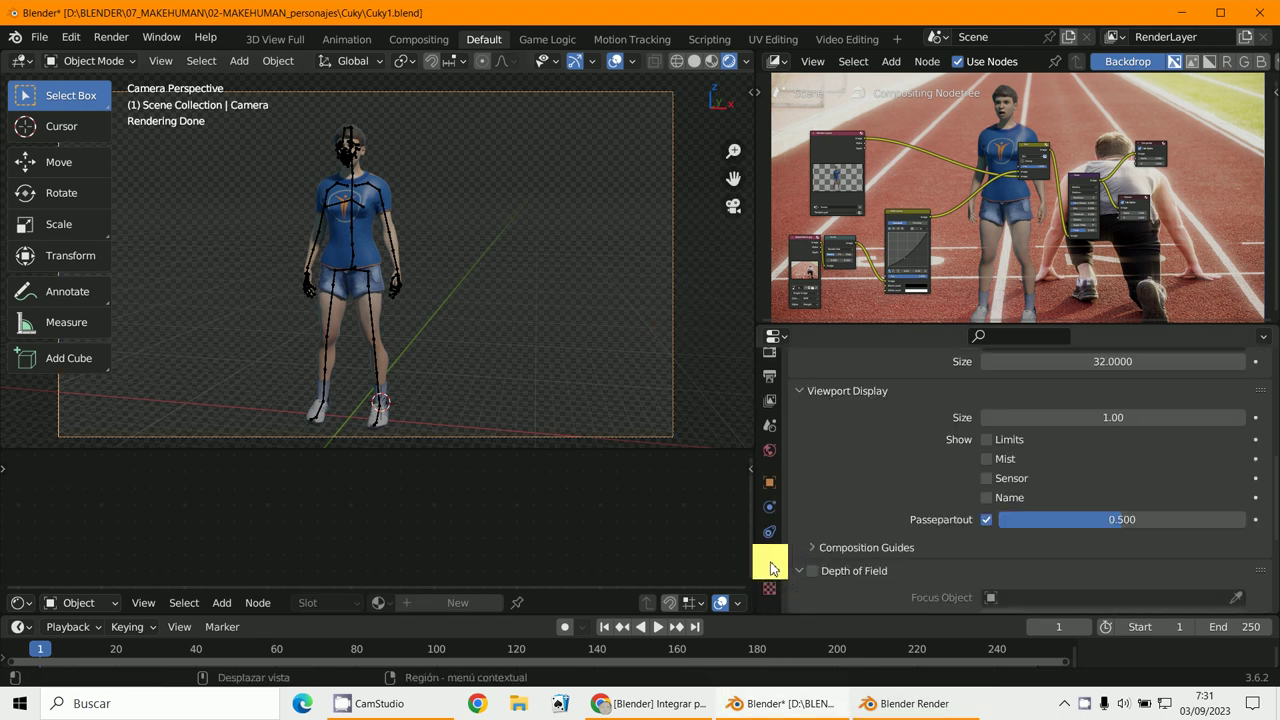
{"action": "scroll", "coordinate": [795, 562], "scroll_direction": "down", "scroll_amount": 5}
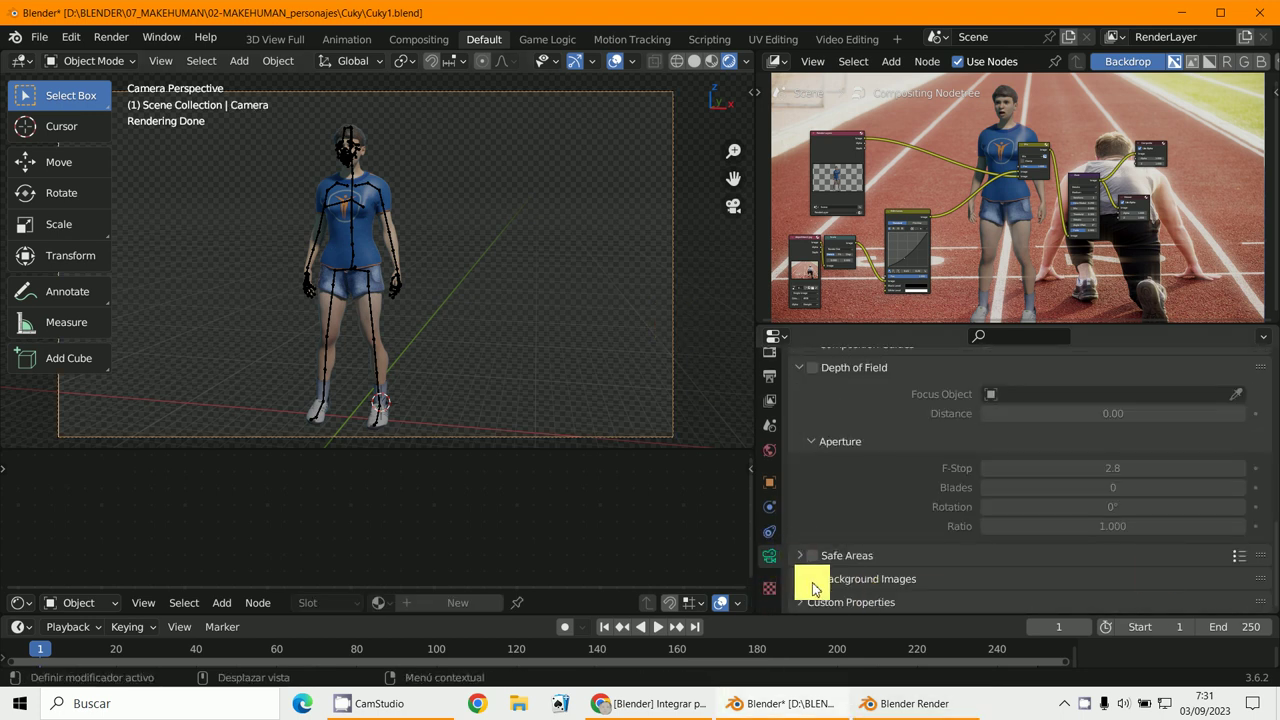
{"action": "left_click", "coordinate": [799, 580]}
{"action": "scroll", "coordinate": [822, 582], "scroll_direction": "down", "scroll_amount": 1}
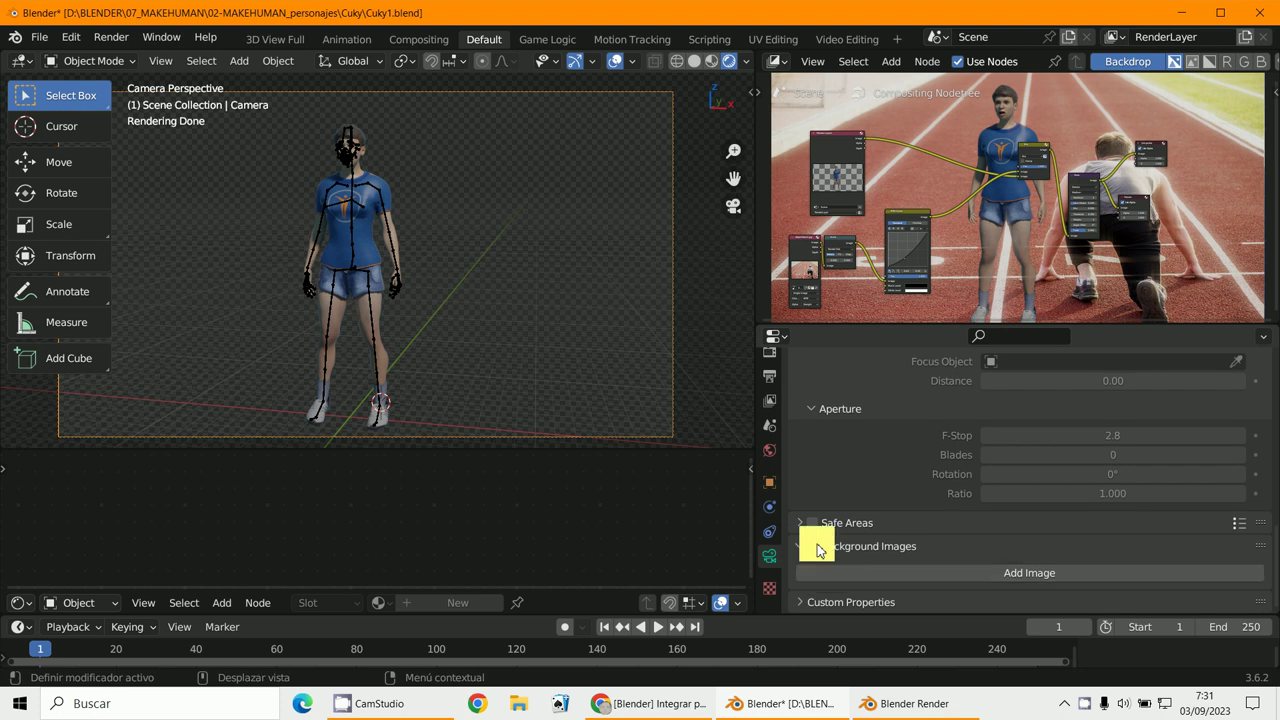
{"action": "left_click", "coordinate": [1006, 576]}
{"action": "scroll", "coordinate": [1008, 585], "scroll_direction": "down", "scroll_amount": 2}
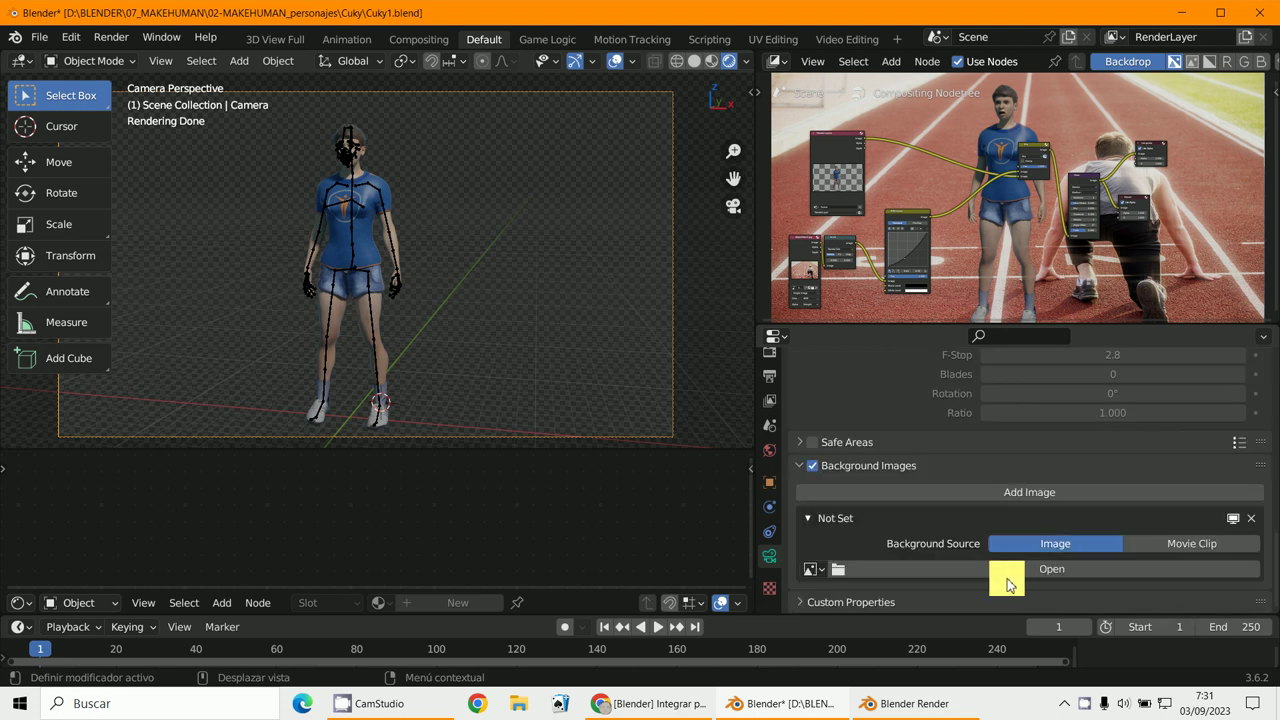
{"action": "left_click", "coordinate": [811, 566]}
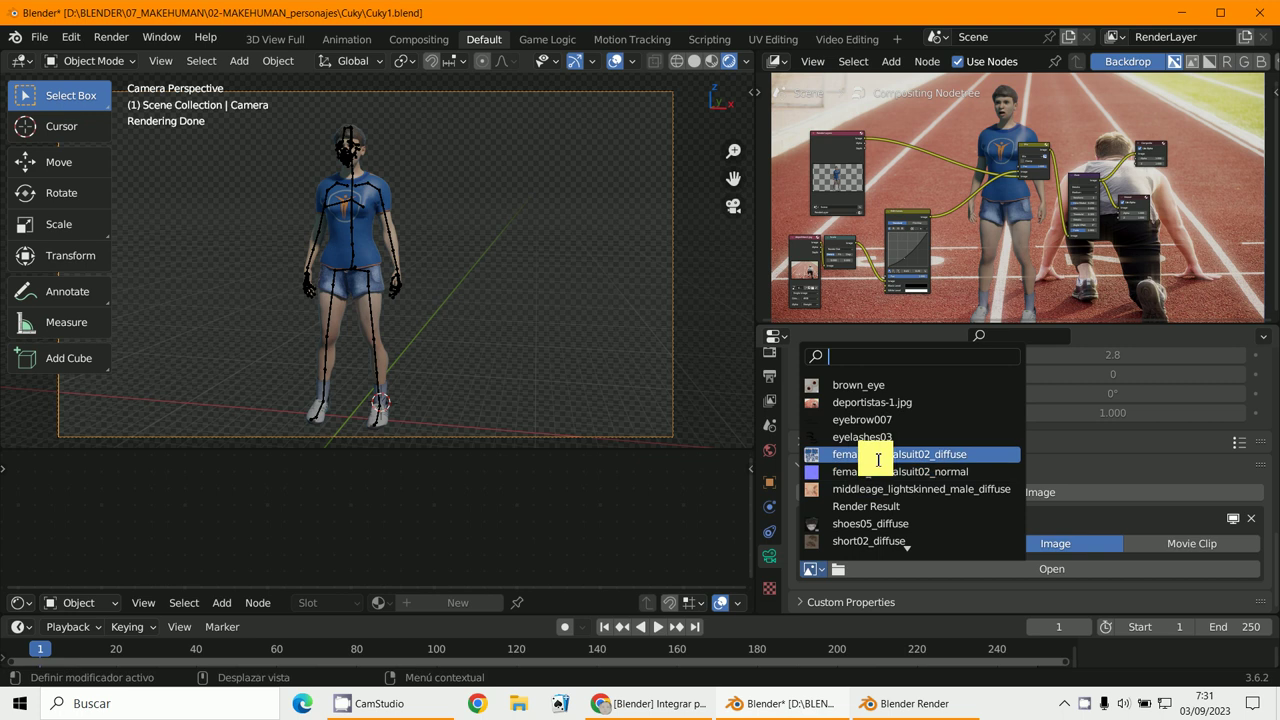
{"action": "left_click", "coordinate": [875, 401]}
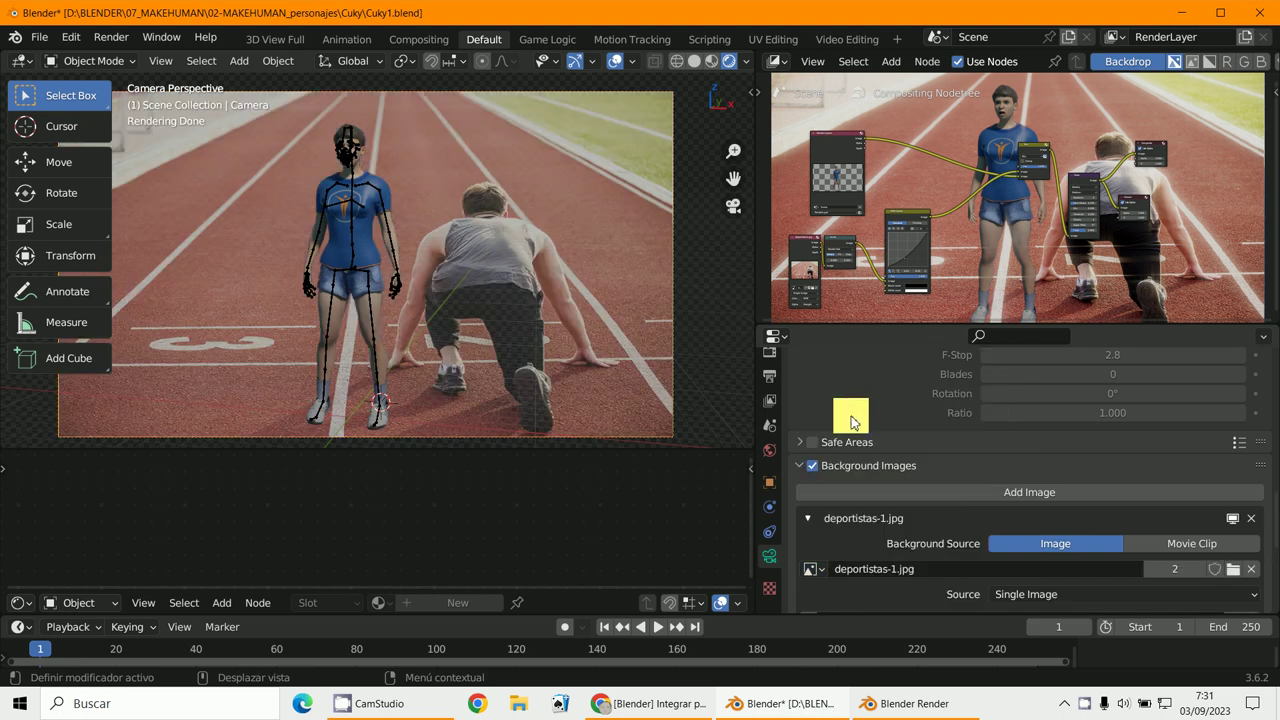
Switch the character's armature to Object Mode and move the character to the left lane of the background photo
{"action": "scroll", "coordinate": [430, 356], "scroll_direction": "down", "scroll_amount": 1}
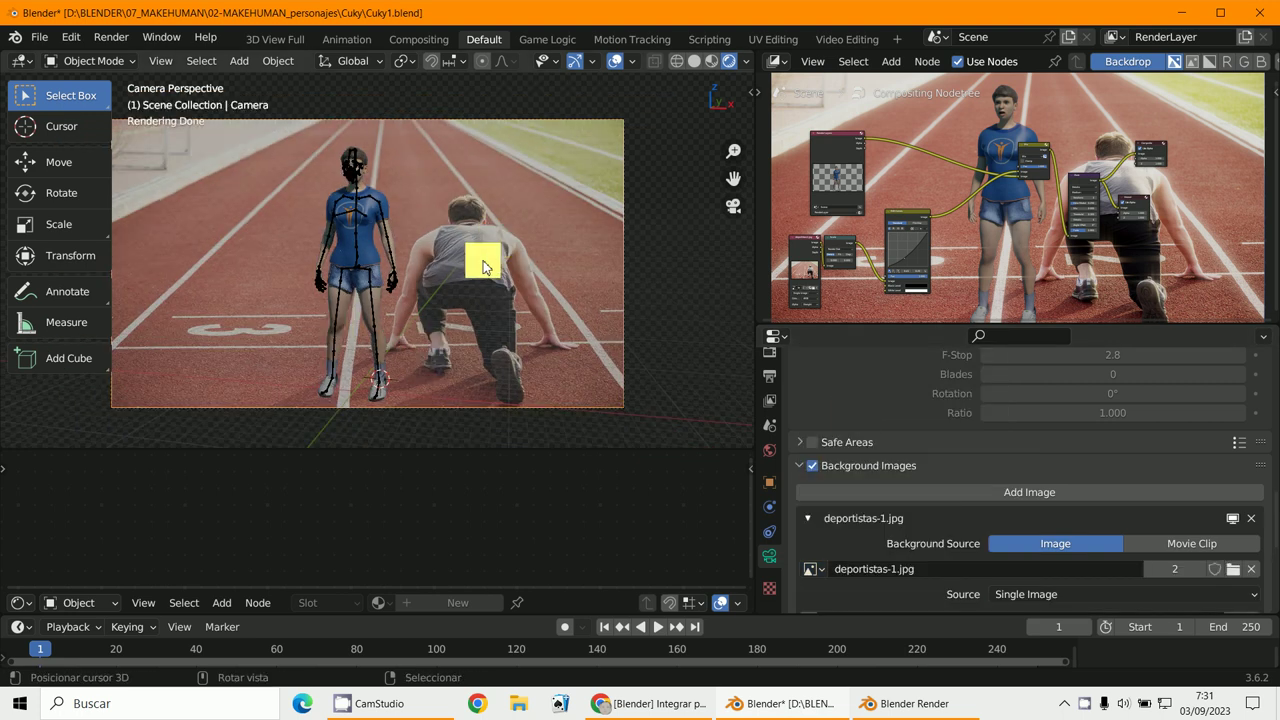
{"action": "left_click", "coordinate": [378, 304]}
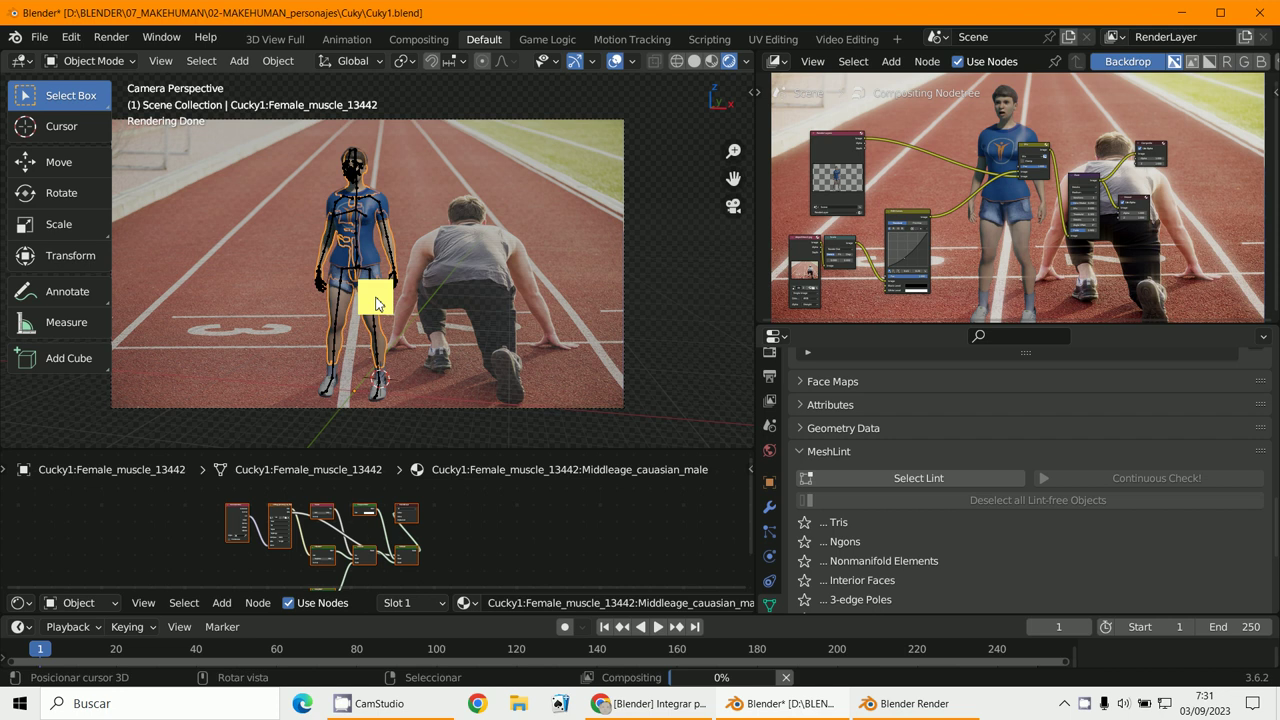
{"action": "left_click", "coordinate": [374, 304]}
{"action": "key", "text": "ctrl+Tab"}
{"action": "left_click", "coordinate": [86, 61]}
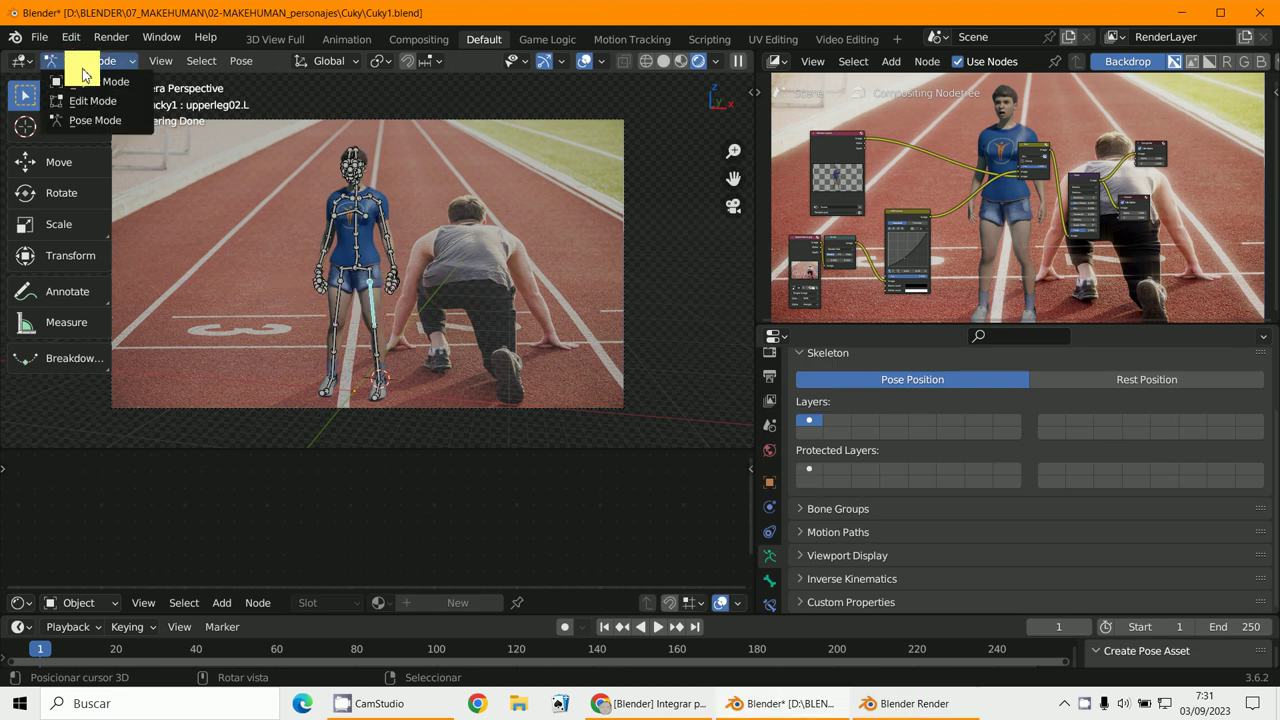
{"action": "left_click", "coordinate": [98, 87]}
{"action": "key", "text": "g"}
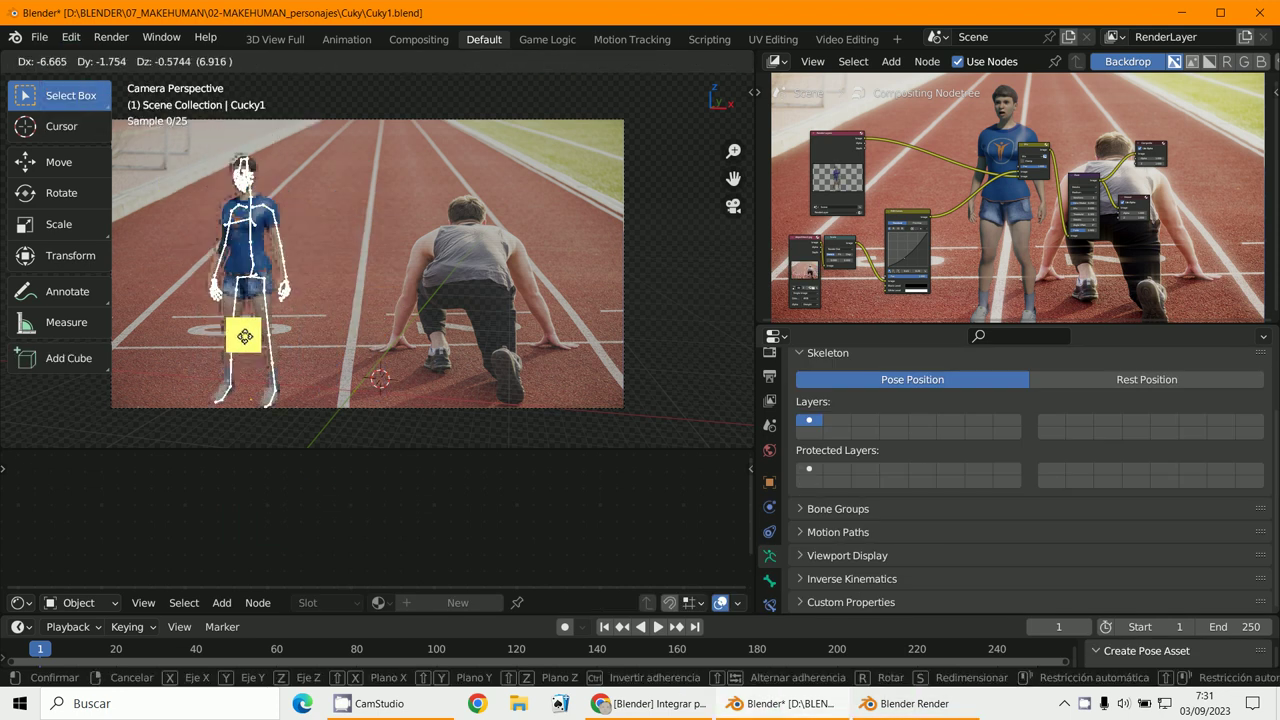
{"action": "left_click", "coordinate": [250, 337]}
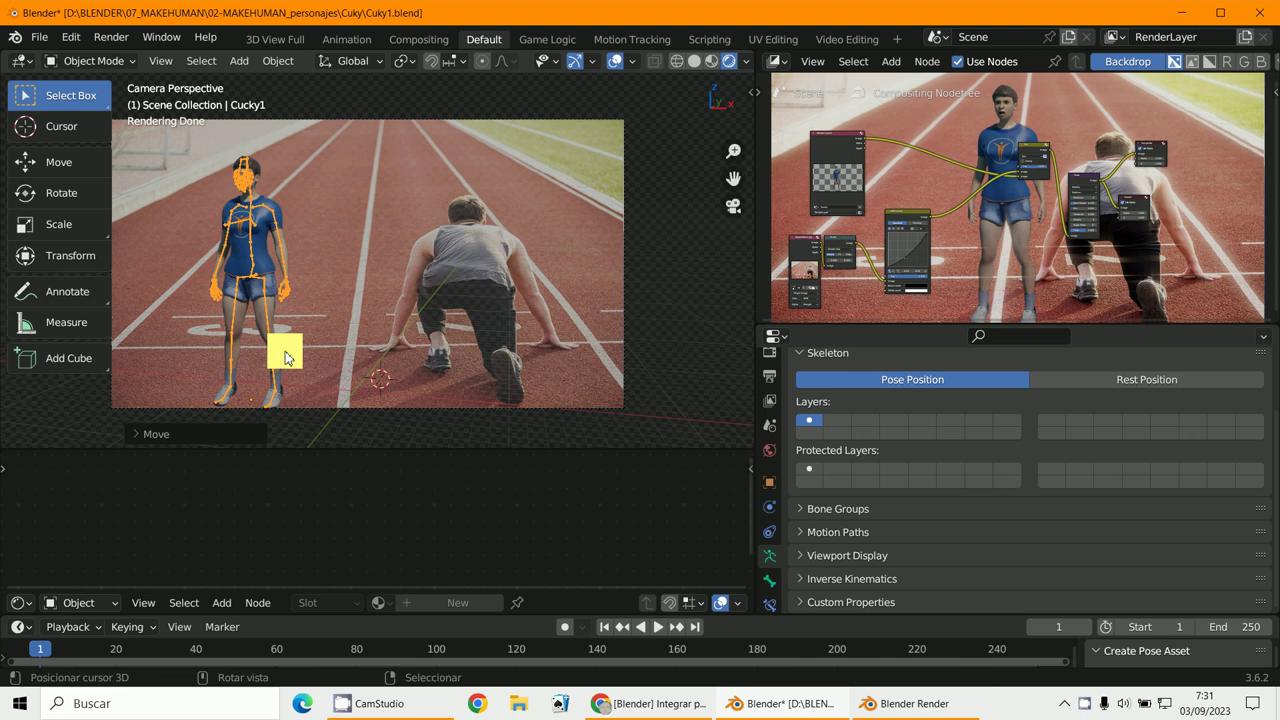
Scale up the character and lower it so the head fits inside the camera frame, and render the image
{"action": "key", "text": "s"}
{"action": "left_click", "coordinate": [323, 380]}
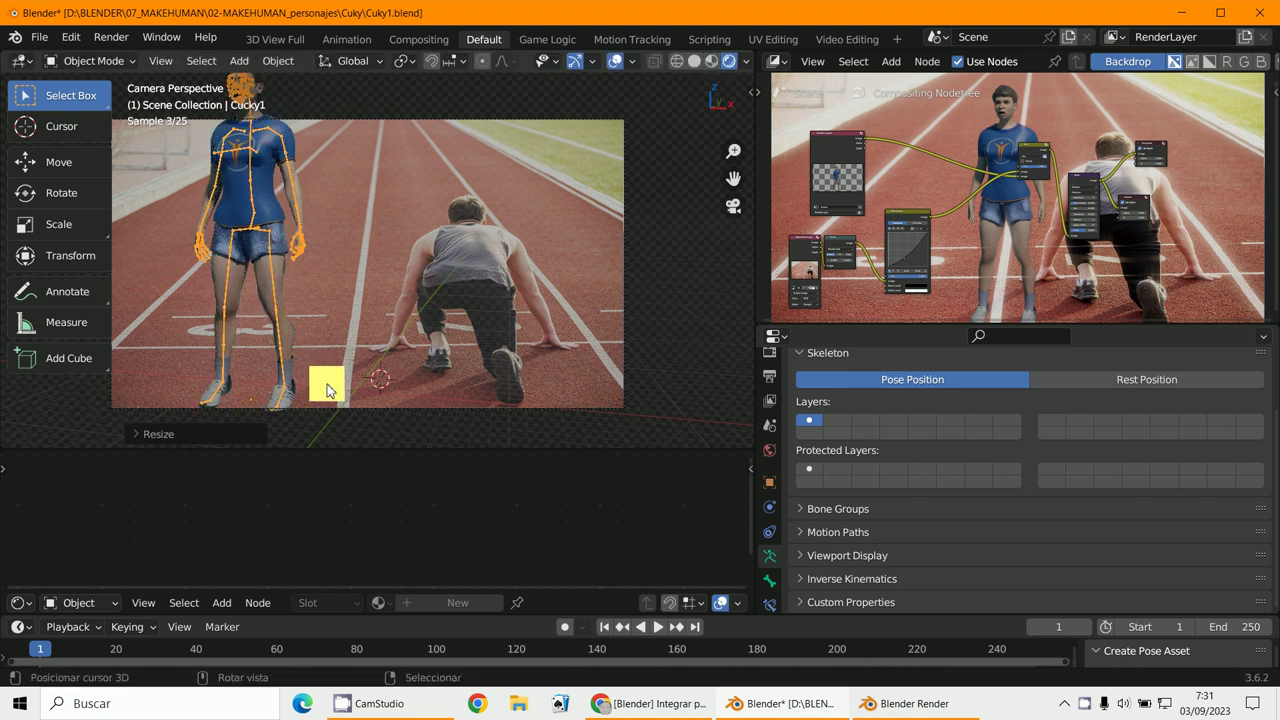
{"action": "key", "text": "g"}
{"action": "left_click", "coordinate": [323, 77]}
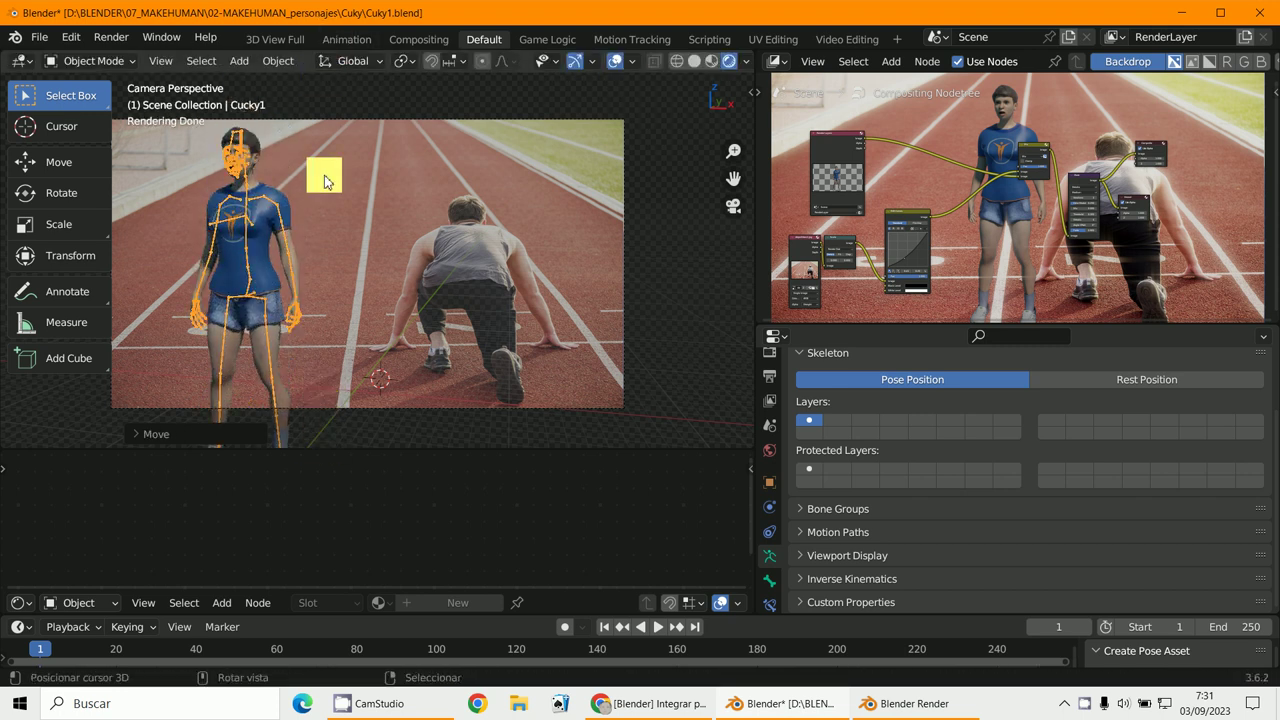
{"action": "key", "text": "F12"}
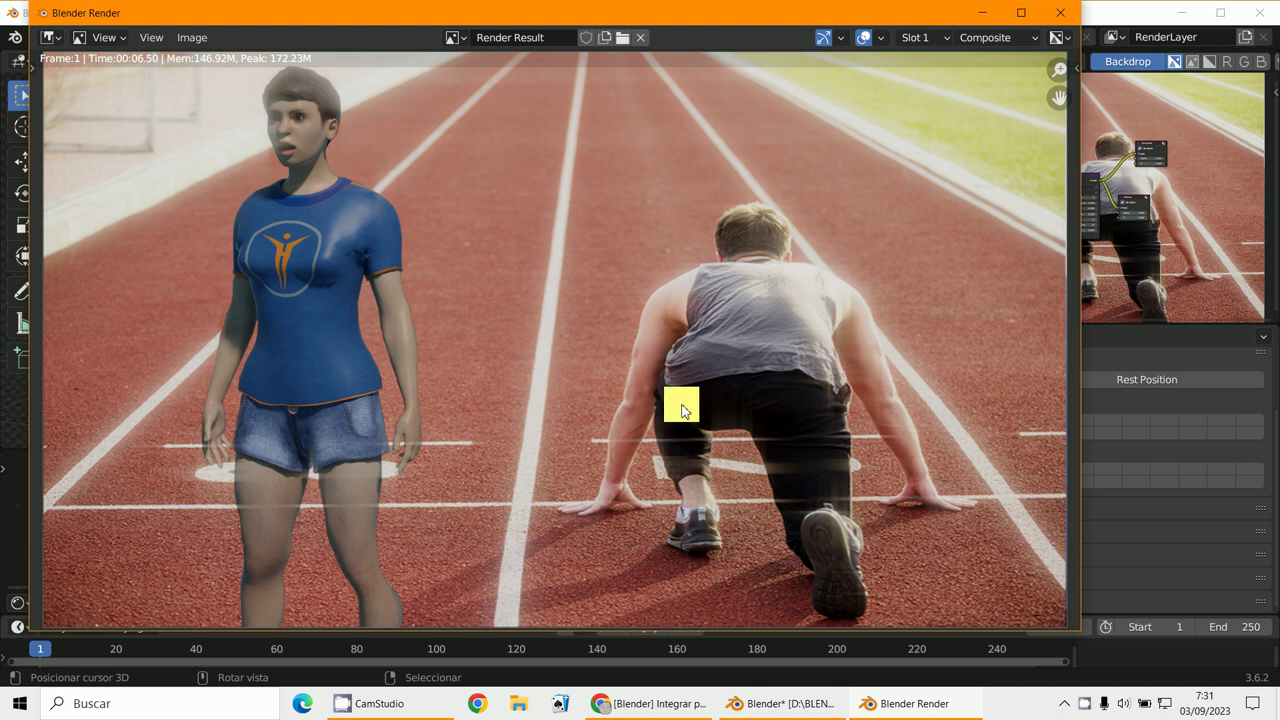
{"action": "left_click", "coordinate": [667, 711]}
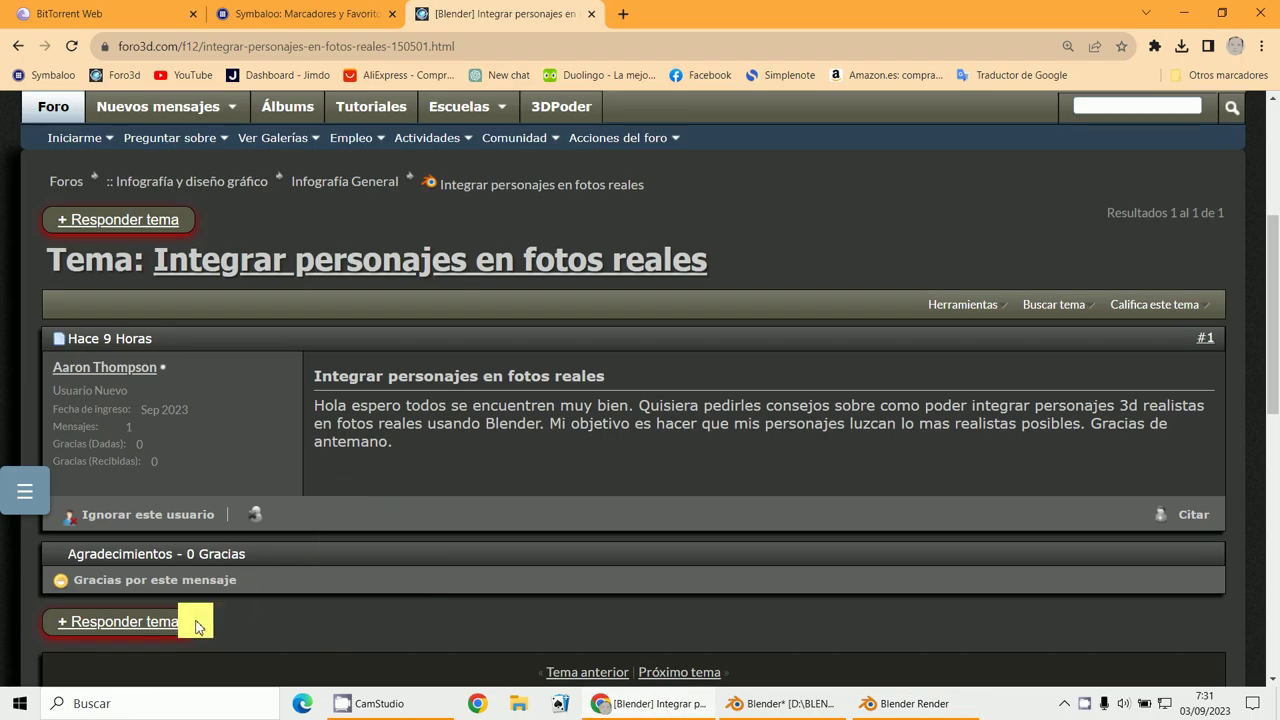
{"action": "left_click", "coordinate": [370, 708]}
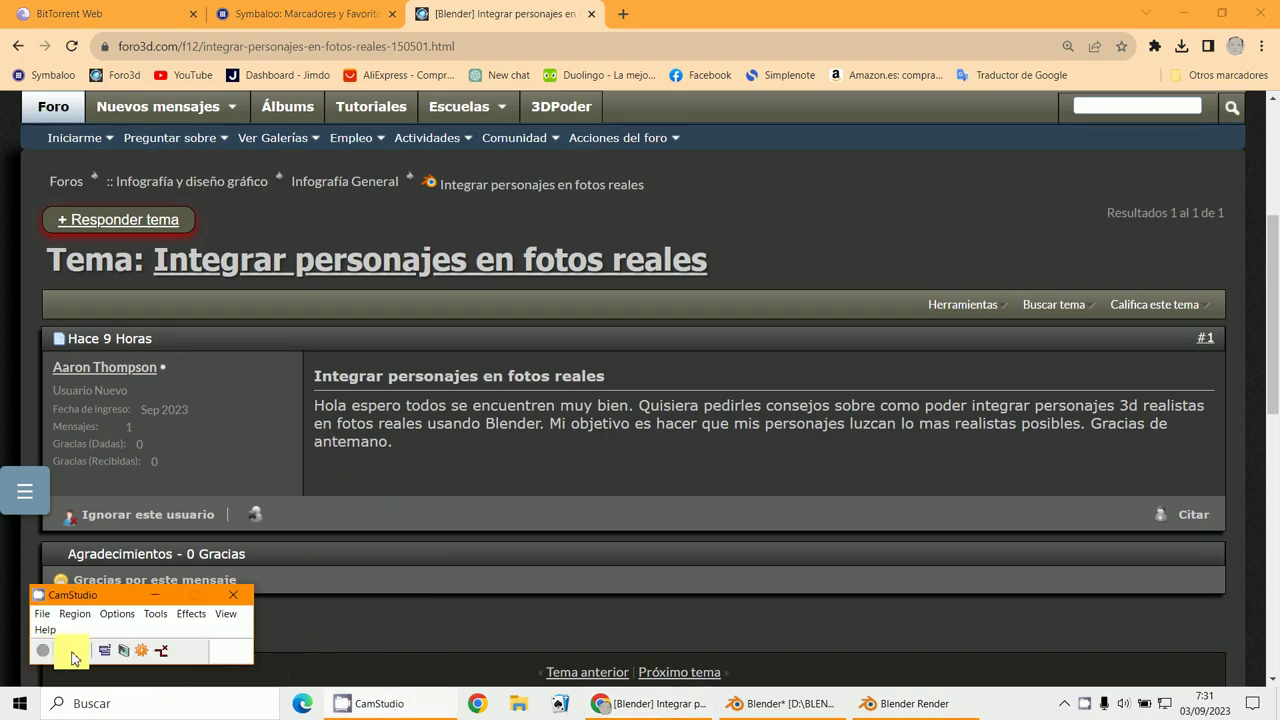